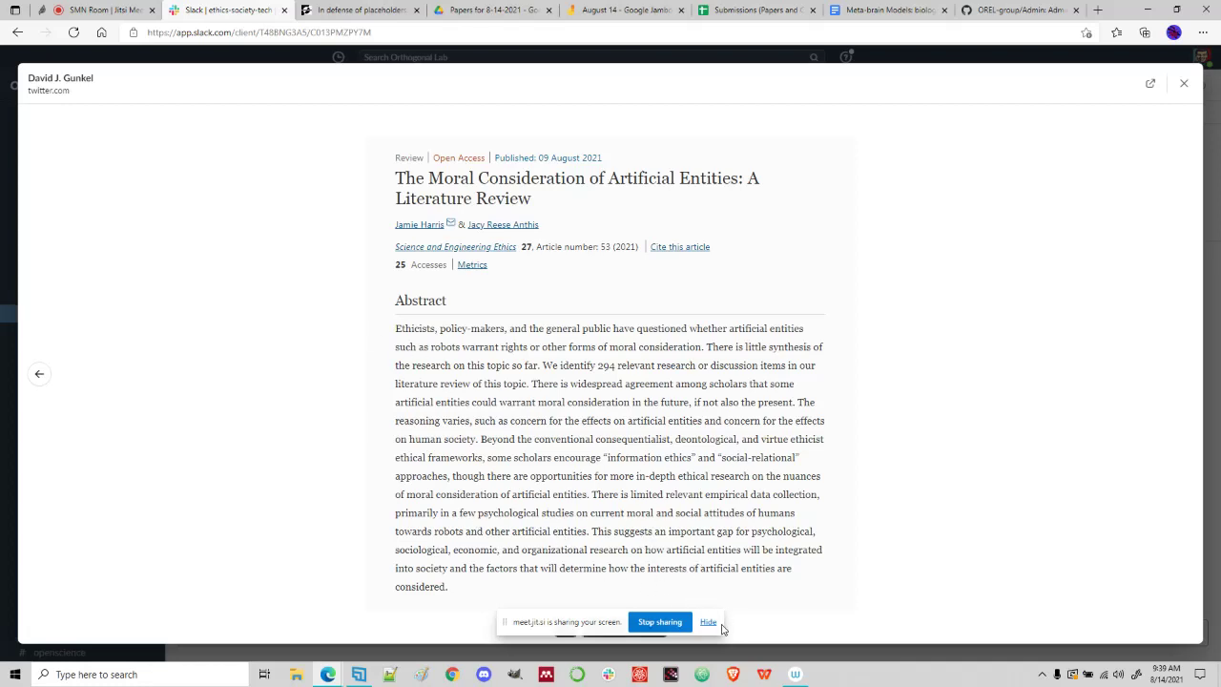
- Close the enlarged article preview and look over the events-discussion, events-news and external-convos channels
left_click(708, 622)
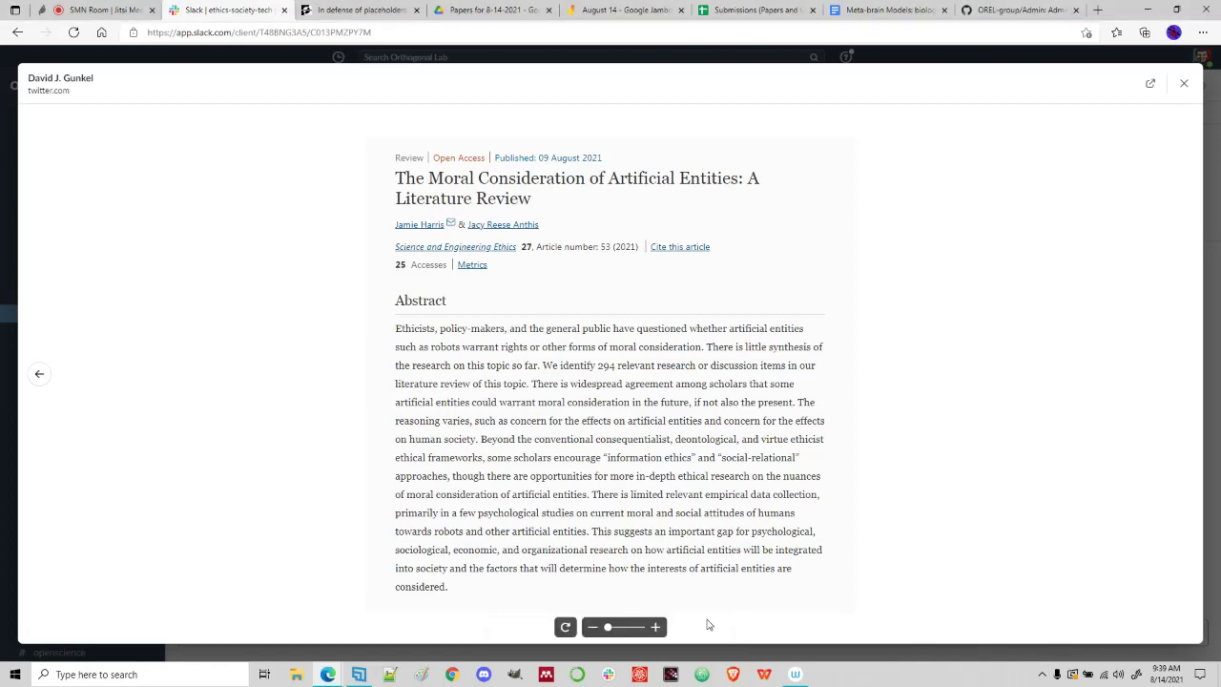
left_click(1183, 83)
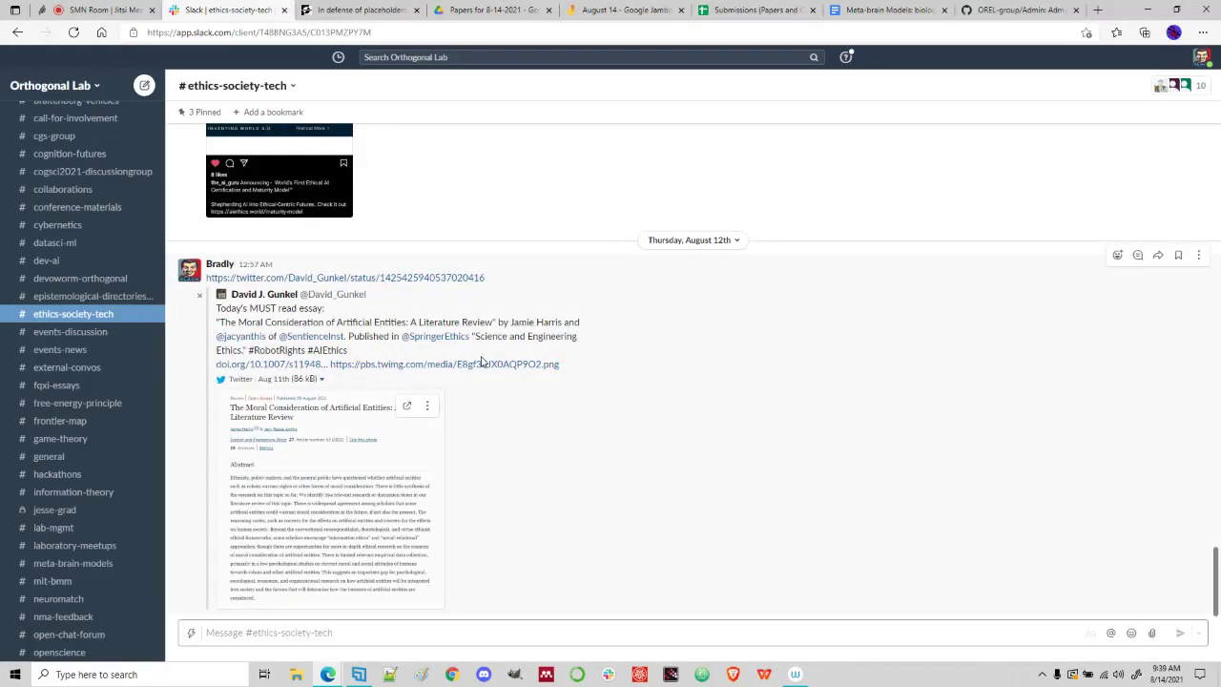
left_click(69, 334)
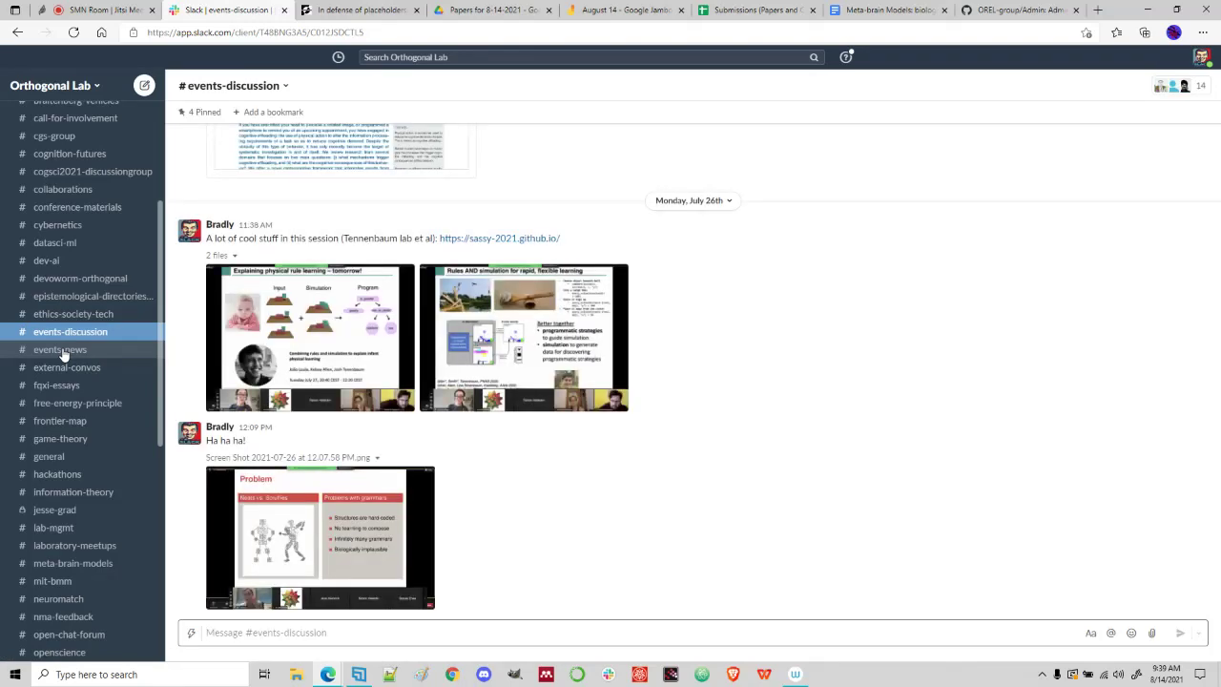
left_click(61, 351)
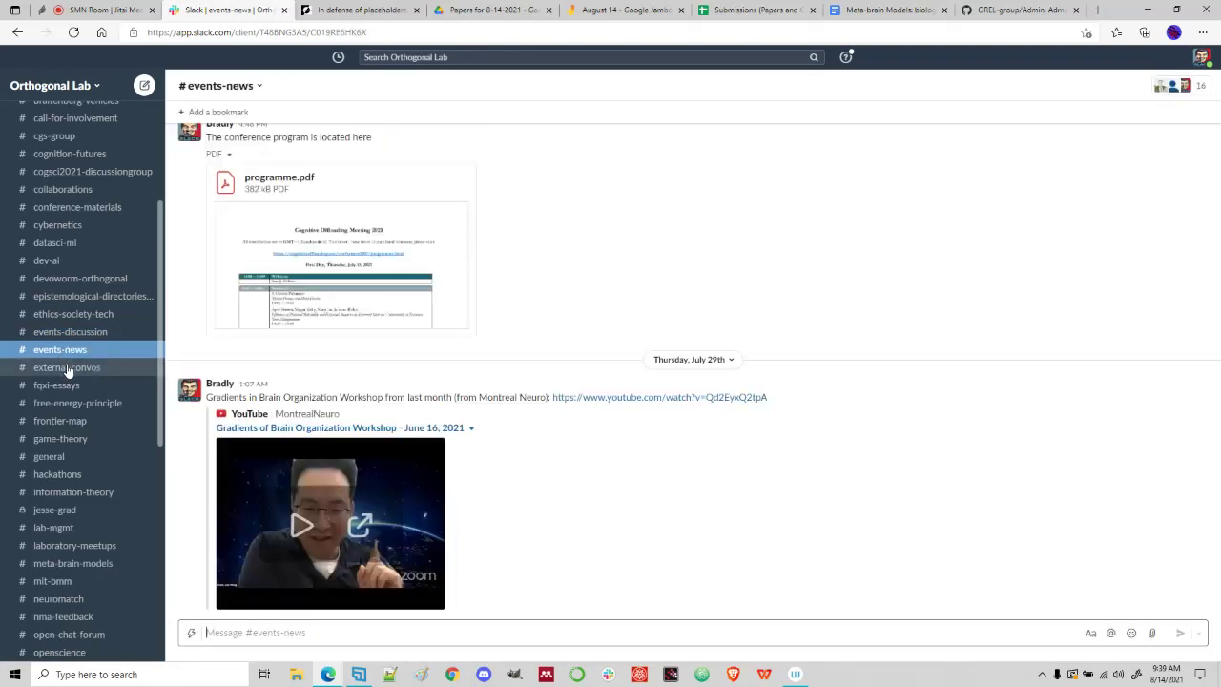
left_click(66, 368)
- Look over the general channel and open the meta-brain-models channel
scroll(85, 405, "down", 1)
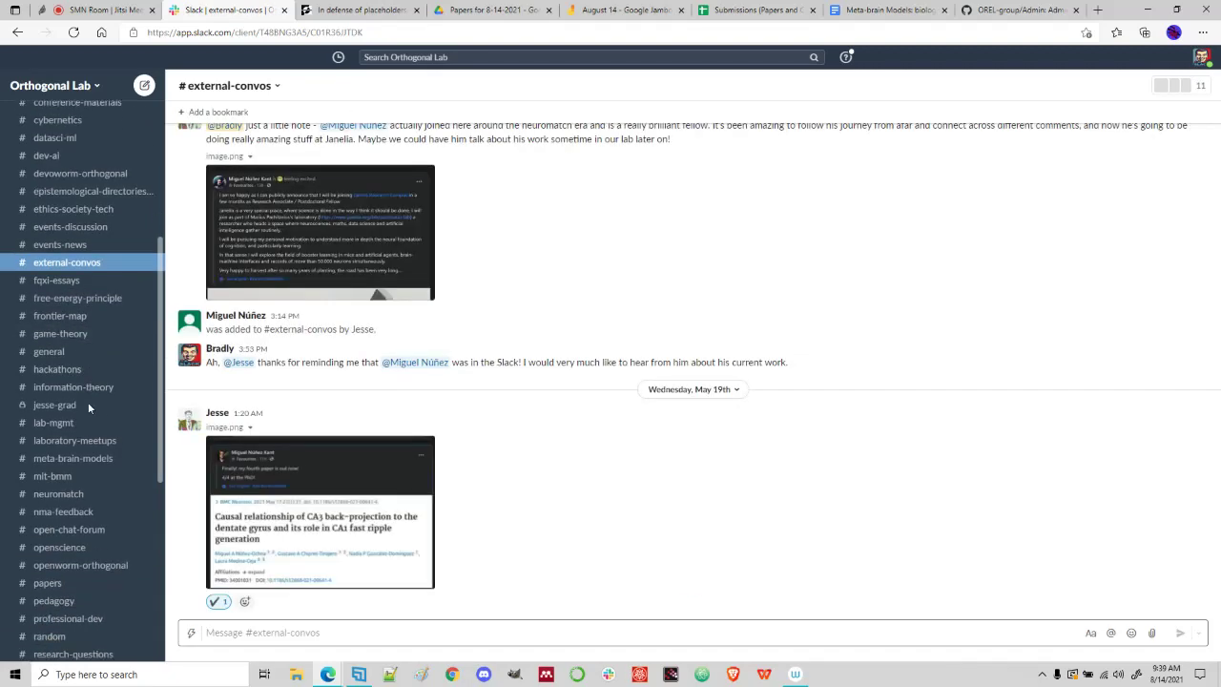
scroll(87, 405, "down", 1)
left_click(50, 315)
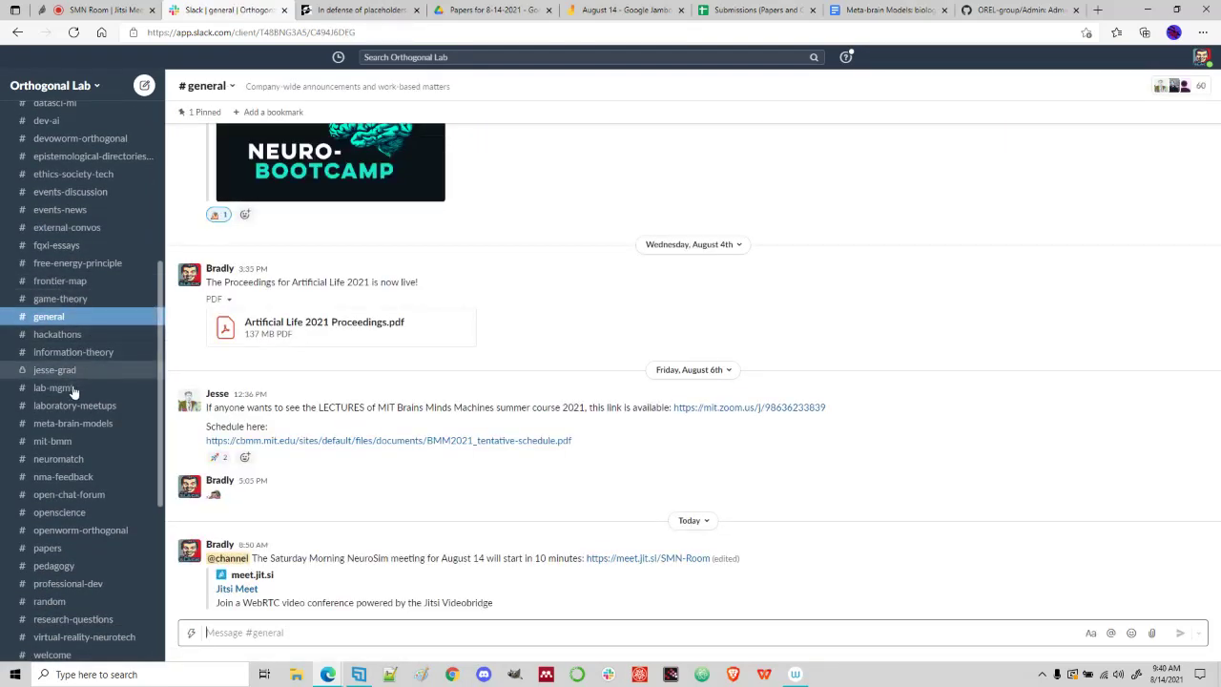
left_click(86, 424)
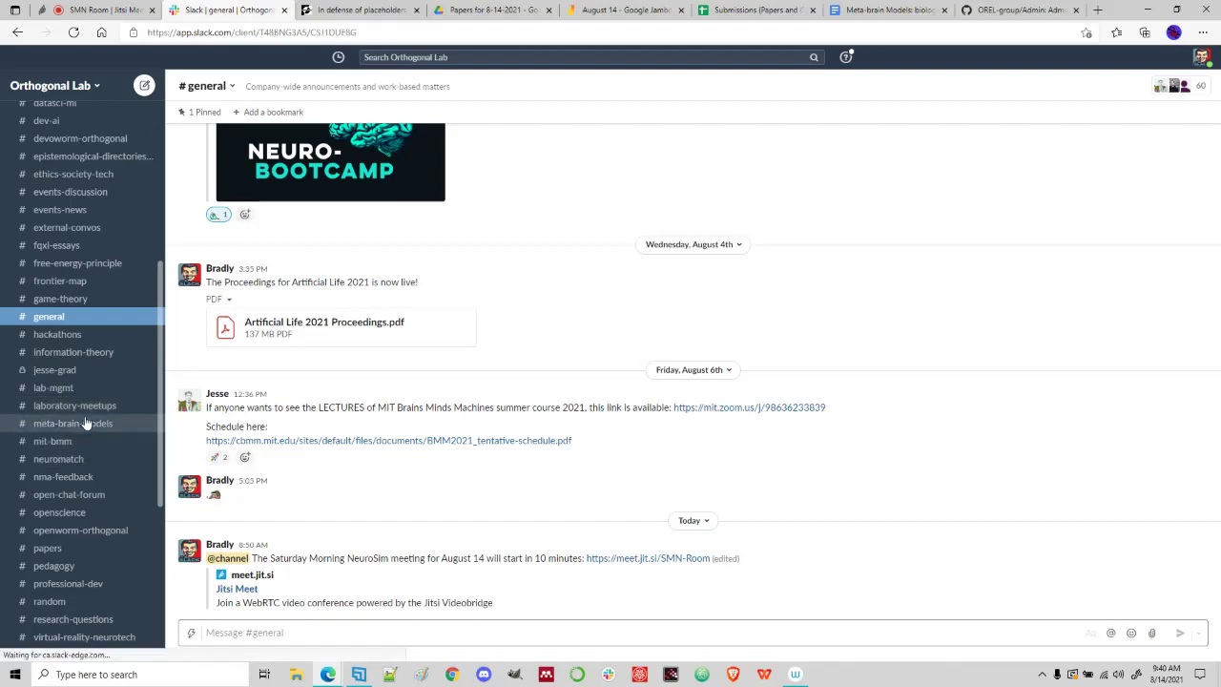
- Look through the openscience and open-chat-forum channels, including earlier August messages, and view the virtual-reality-neurotech channel
scroll(85, 420, "down", 2)
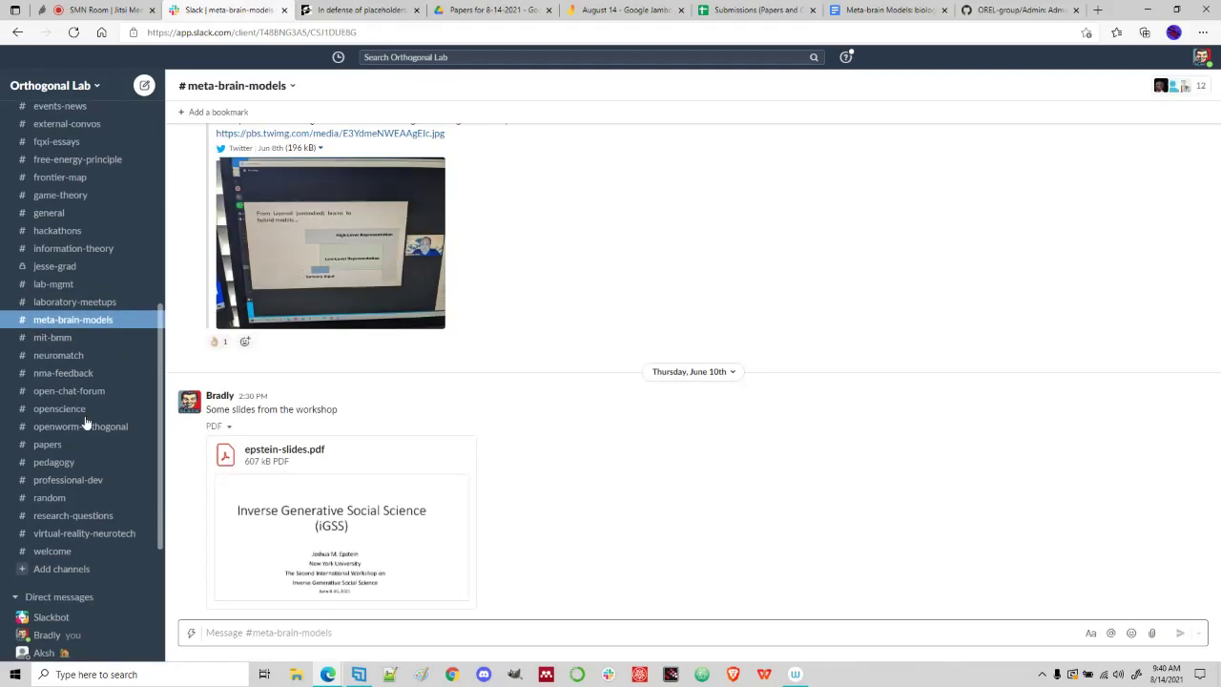
scroll(84, 419, "down", 2)
left_click(67, 317)
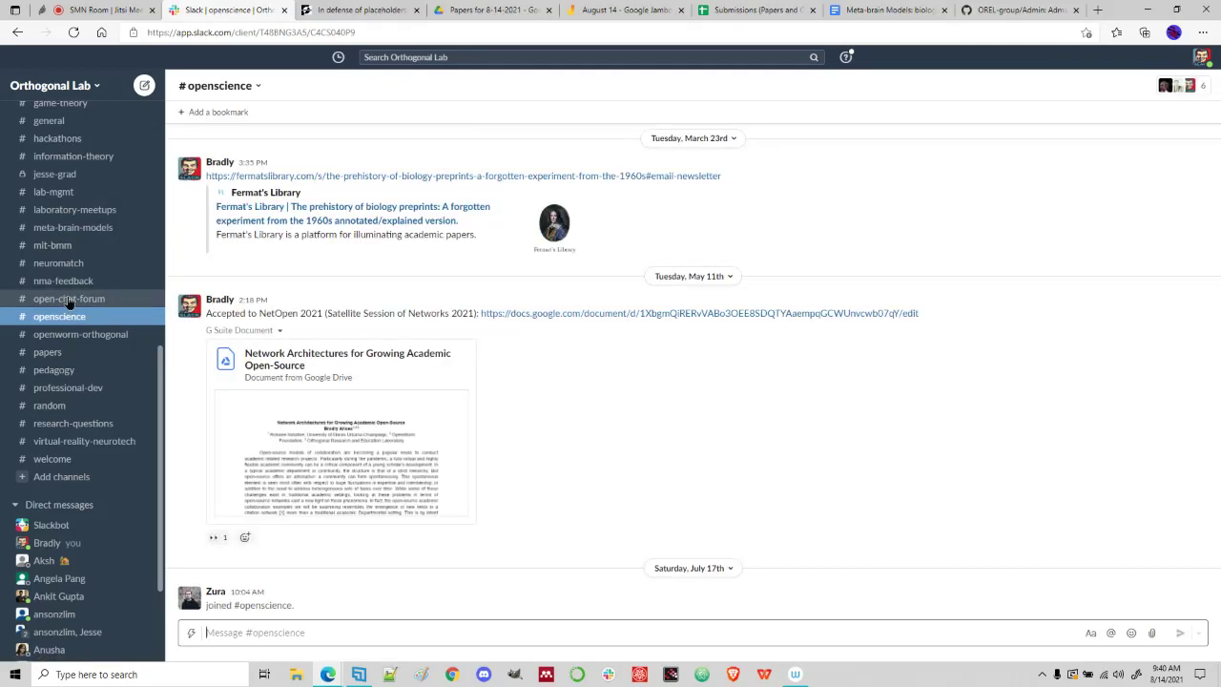
left_click(68, 299)
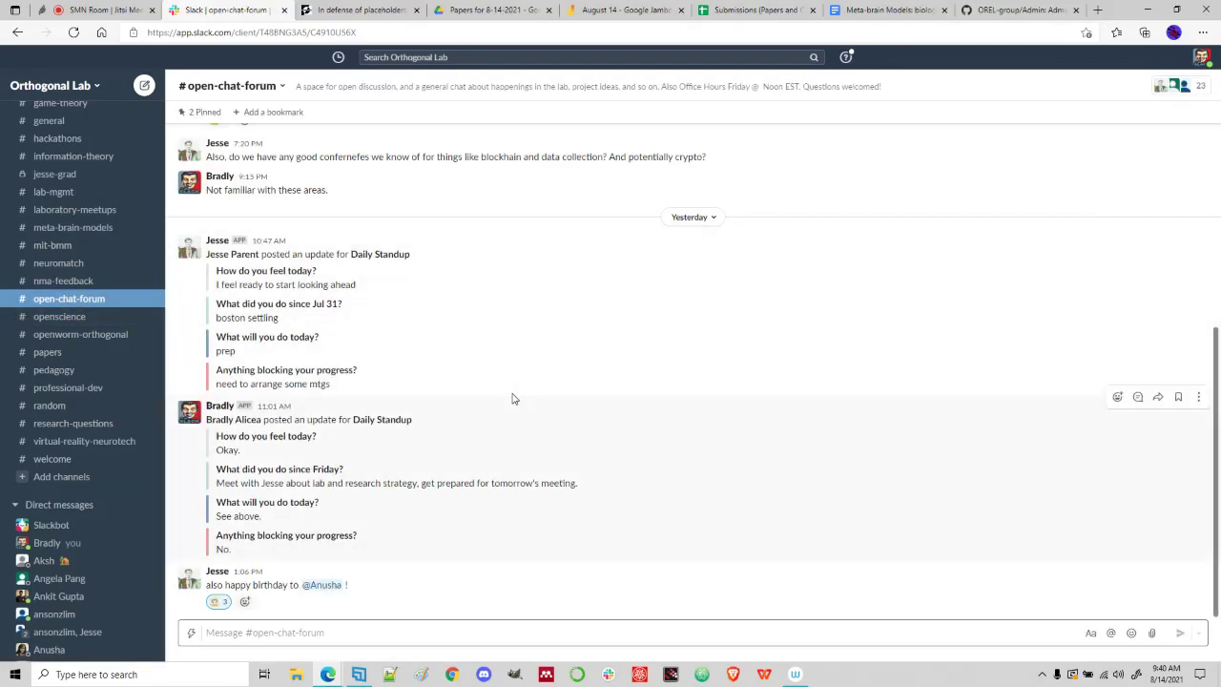
scroll(512, 398, "up", 3)
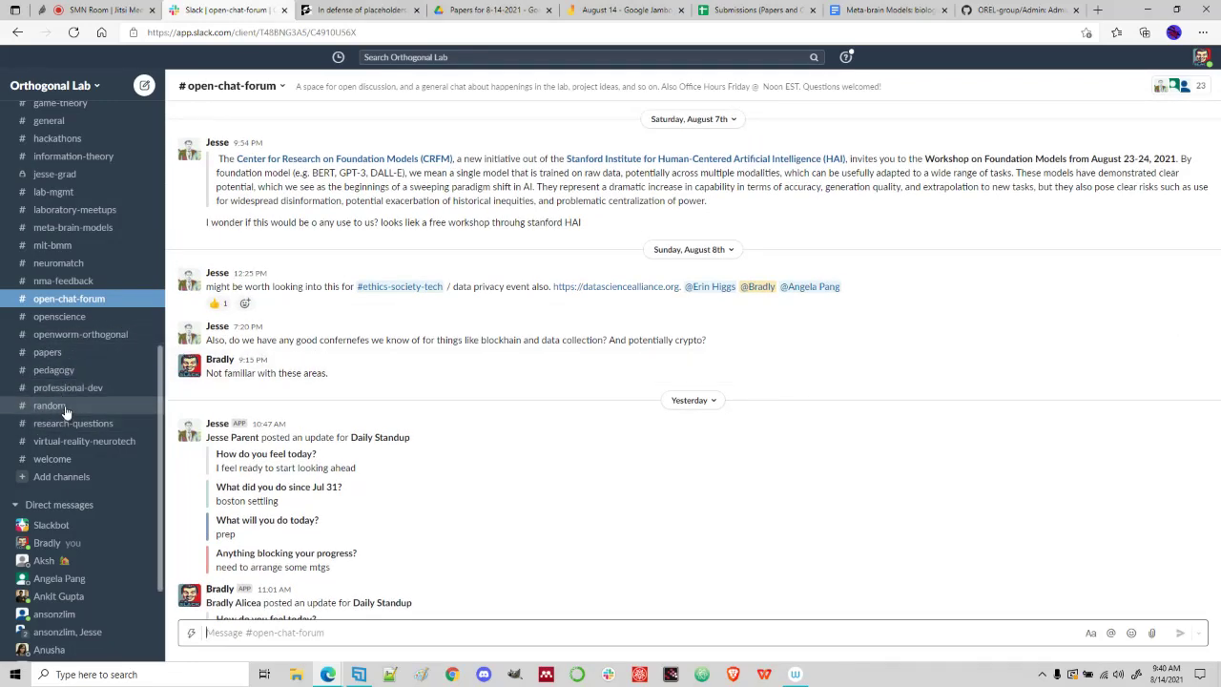
left_click(82, 441)
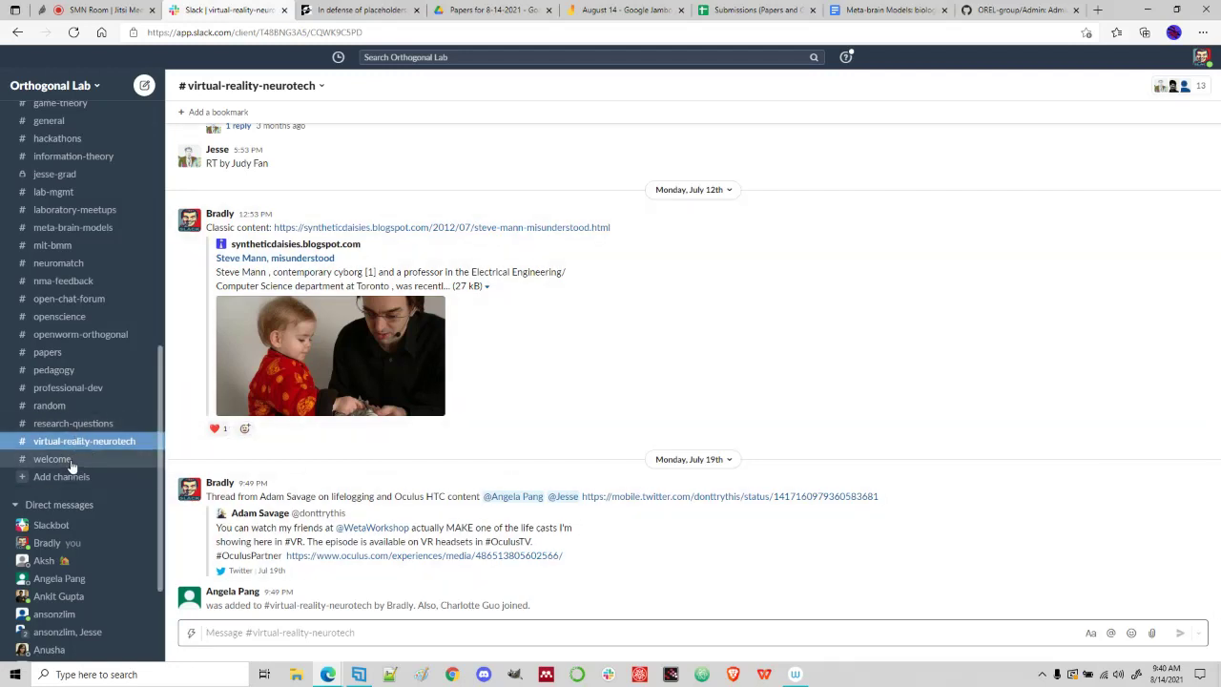
- Switch to the Jitsi meeting, check its chat for messages and close the chat again
left_click(105, 9)
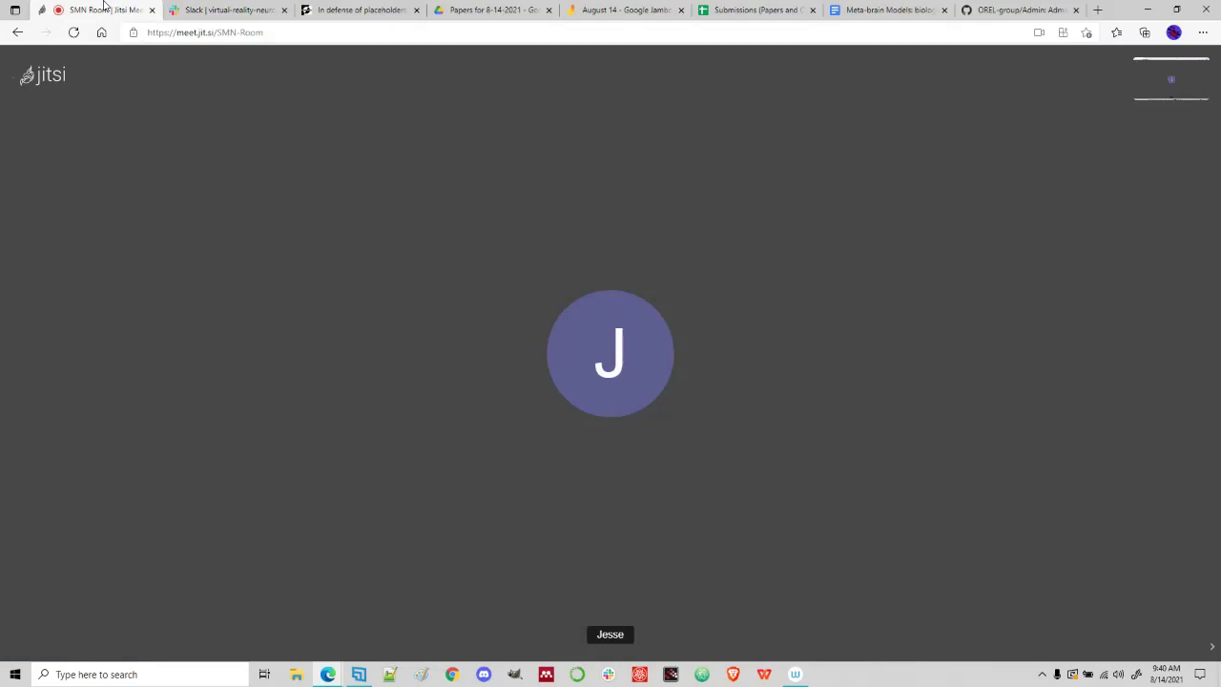
mouse_move(327, 415)
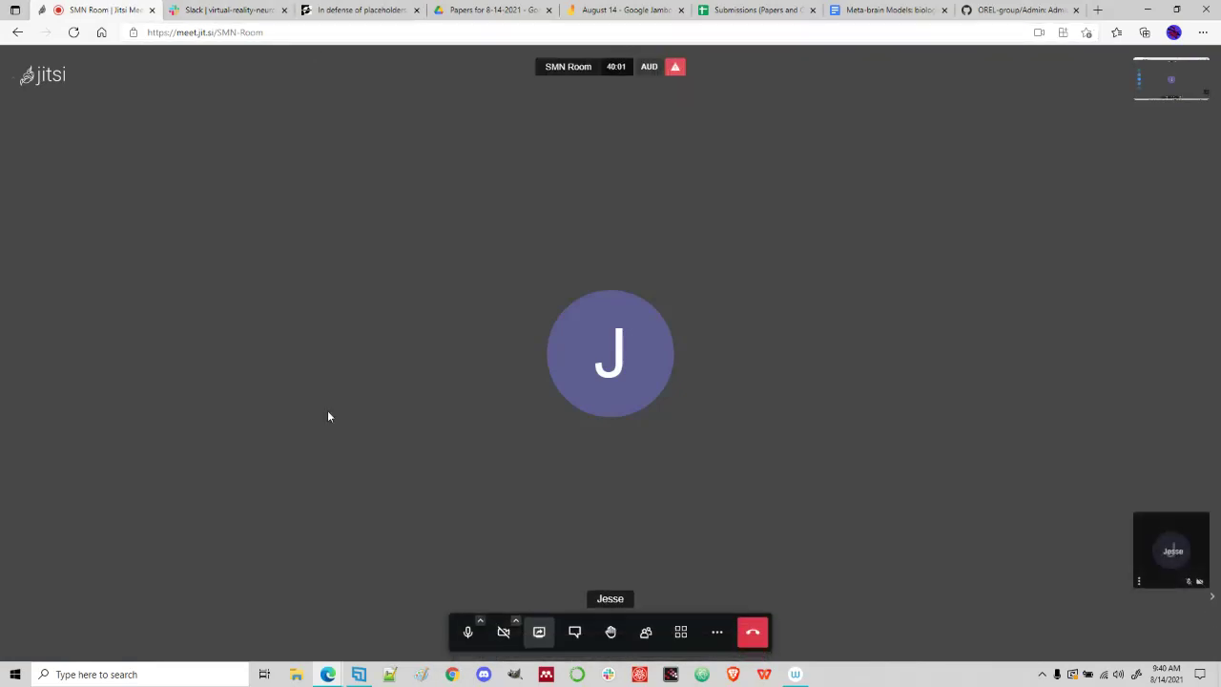
left_click(575, 632)
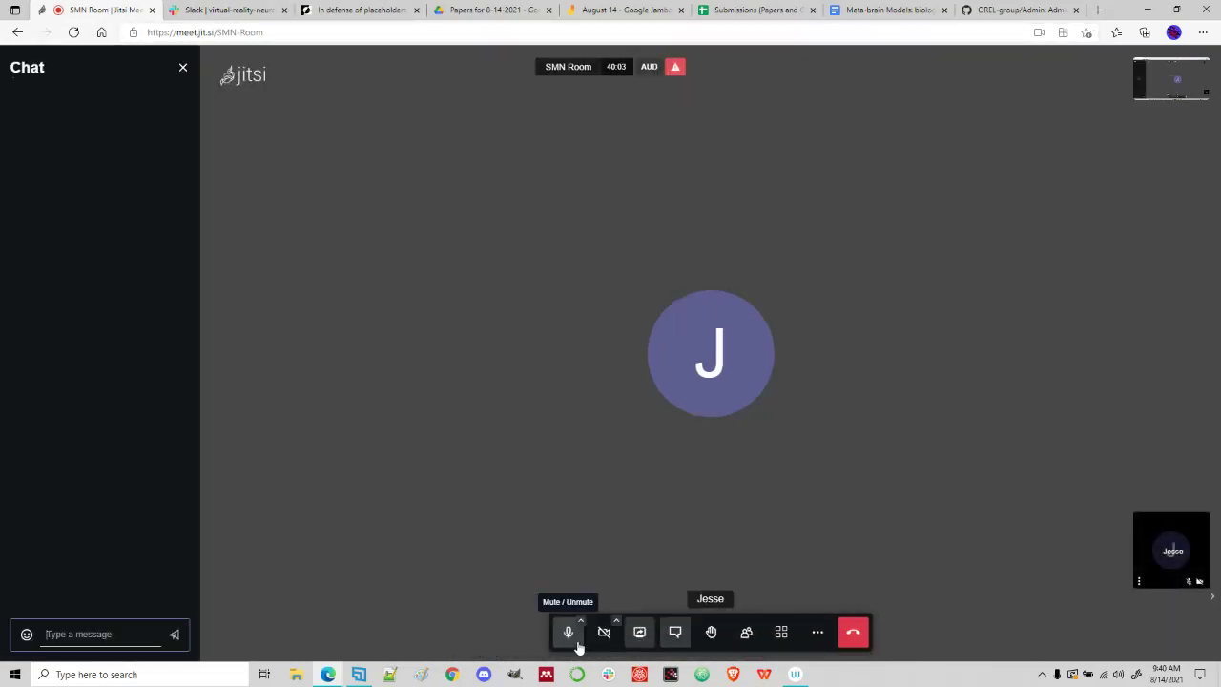
left_click(183, 68)
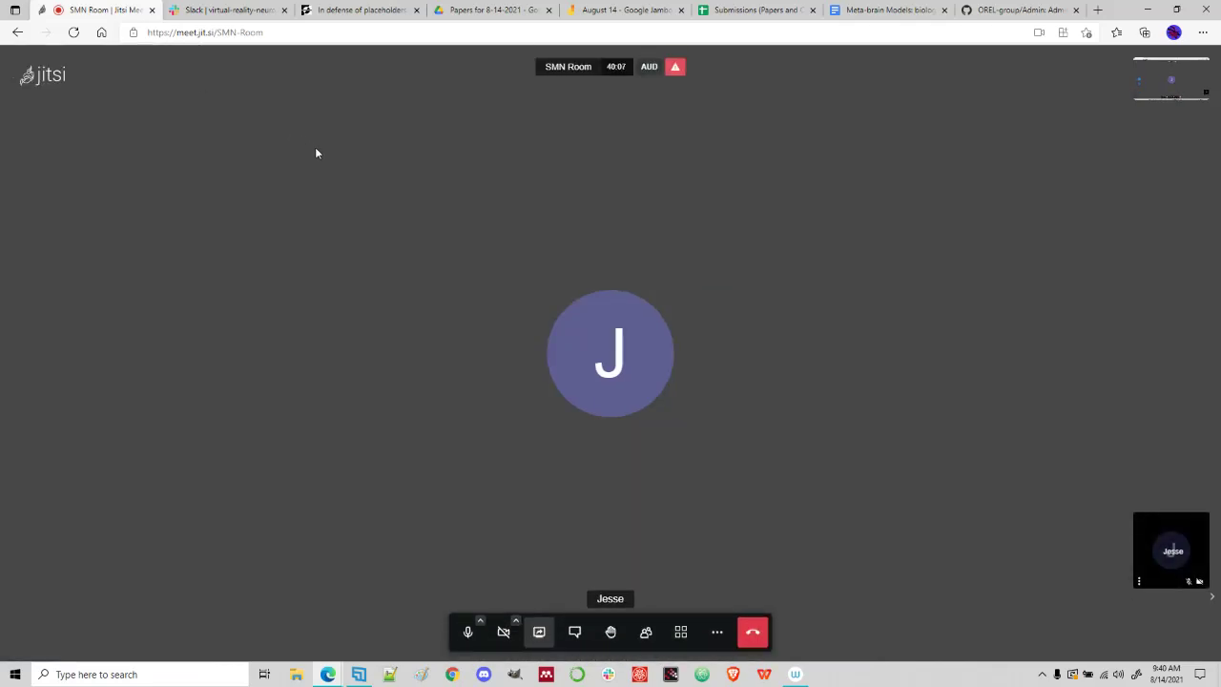
- Close the Slack page in the browser and return to the Jitsi meeting
left_click(238, 9)
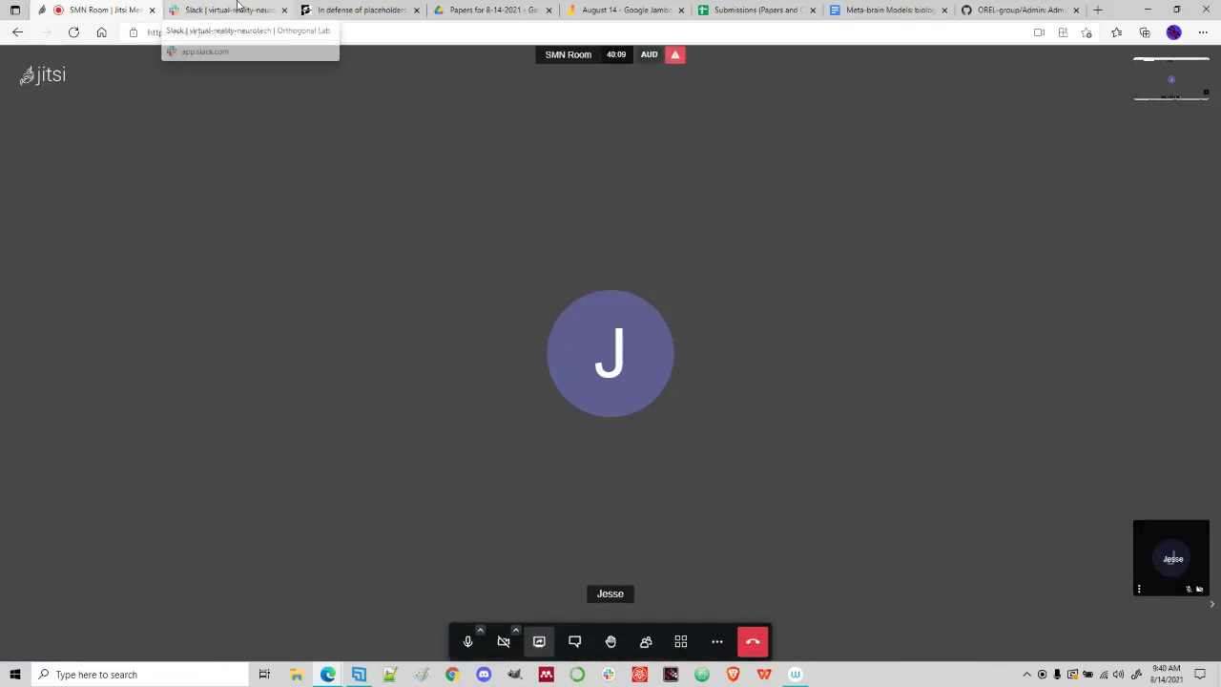
left_click(285, 10)
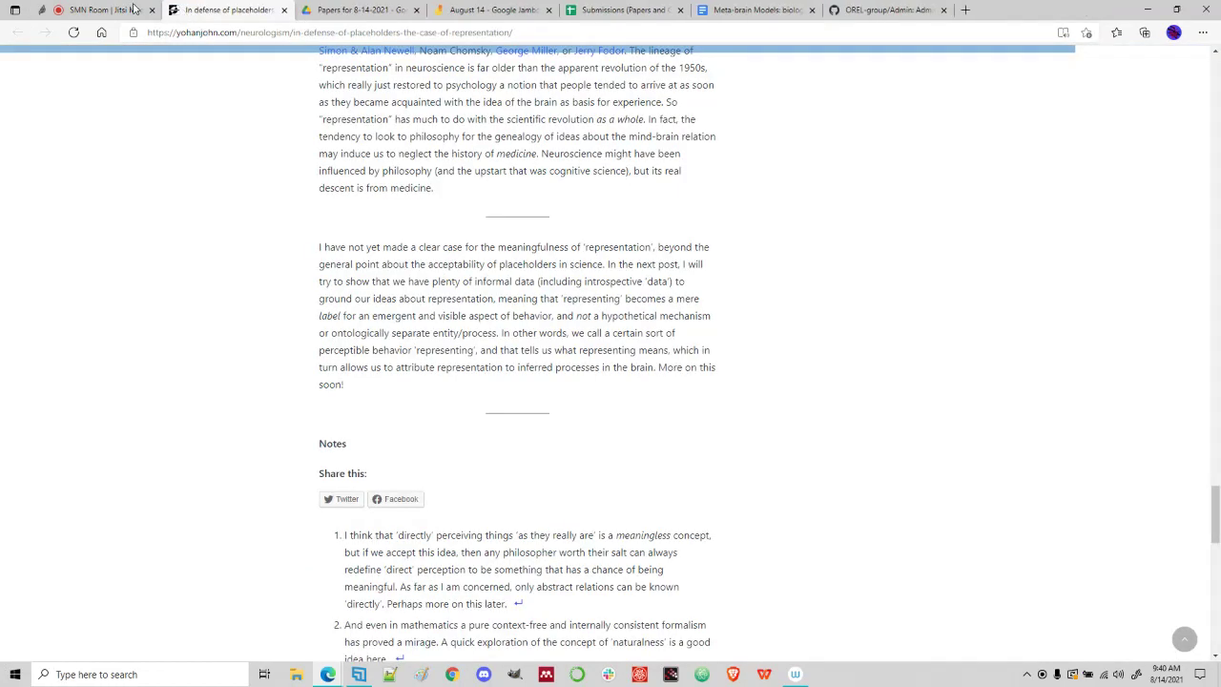
left_click(86, 8)
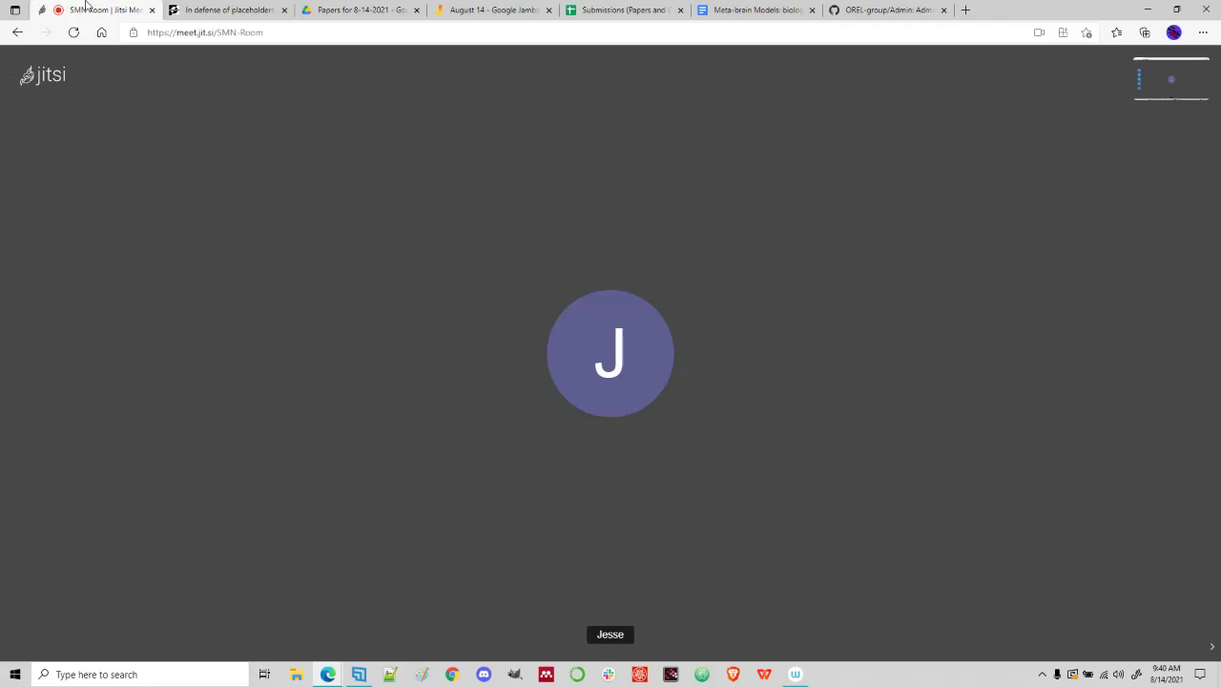
mouse_move(252, 65)
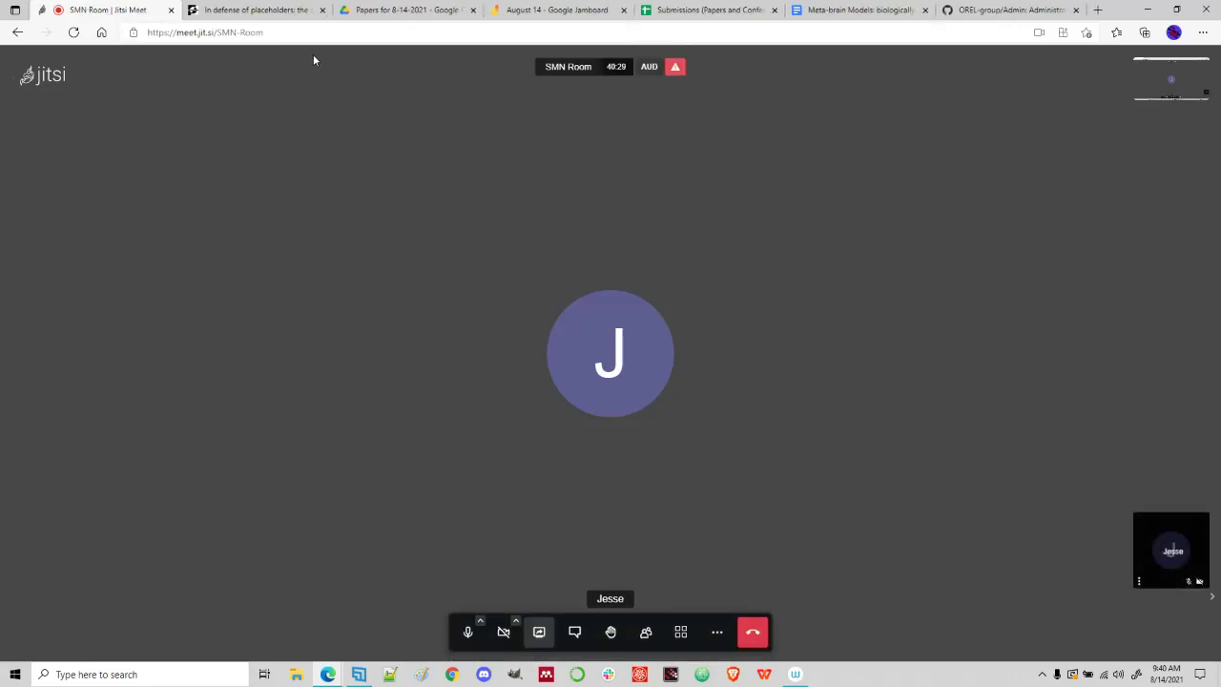
- View the OREL-group/Admin repository on GitHub and stop sharing the screen back in the Jitsi meeting
left_click(262, 9)
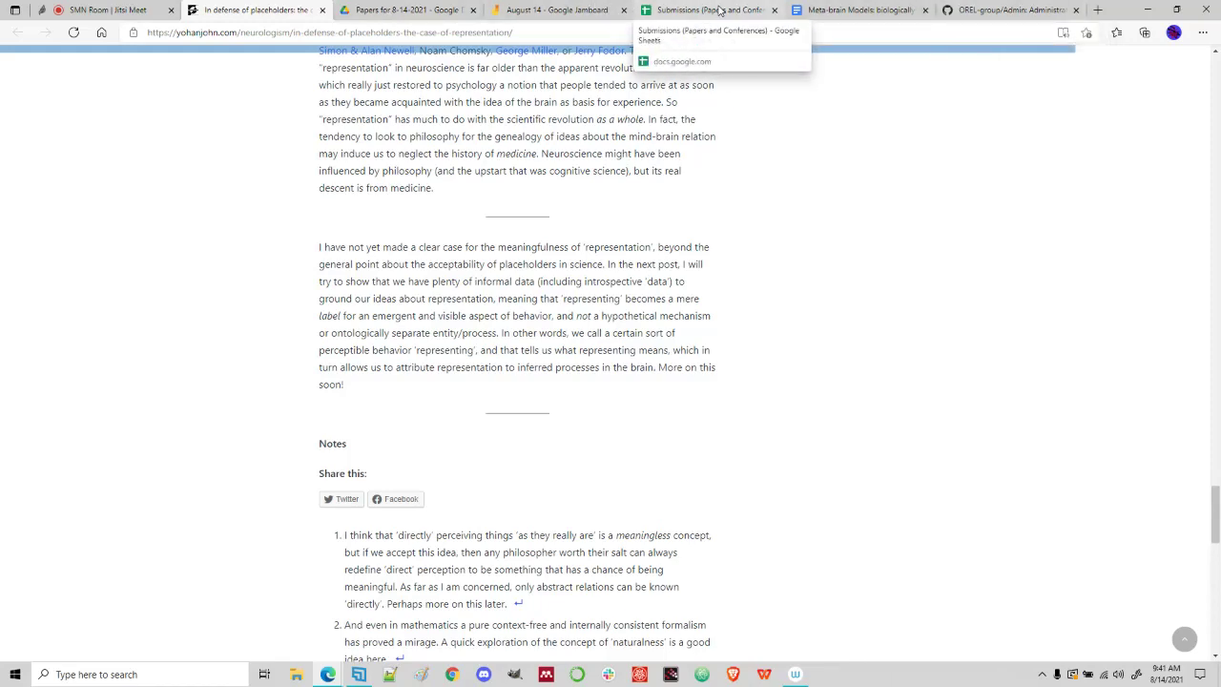
left_click(1019, 8)
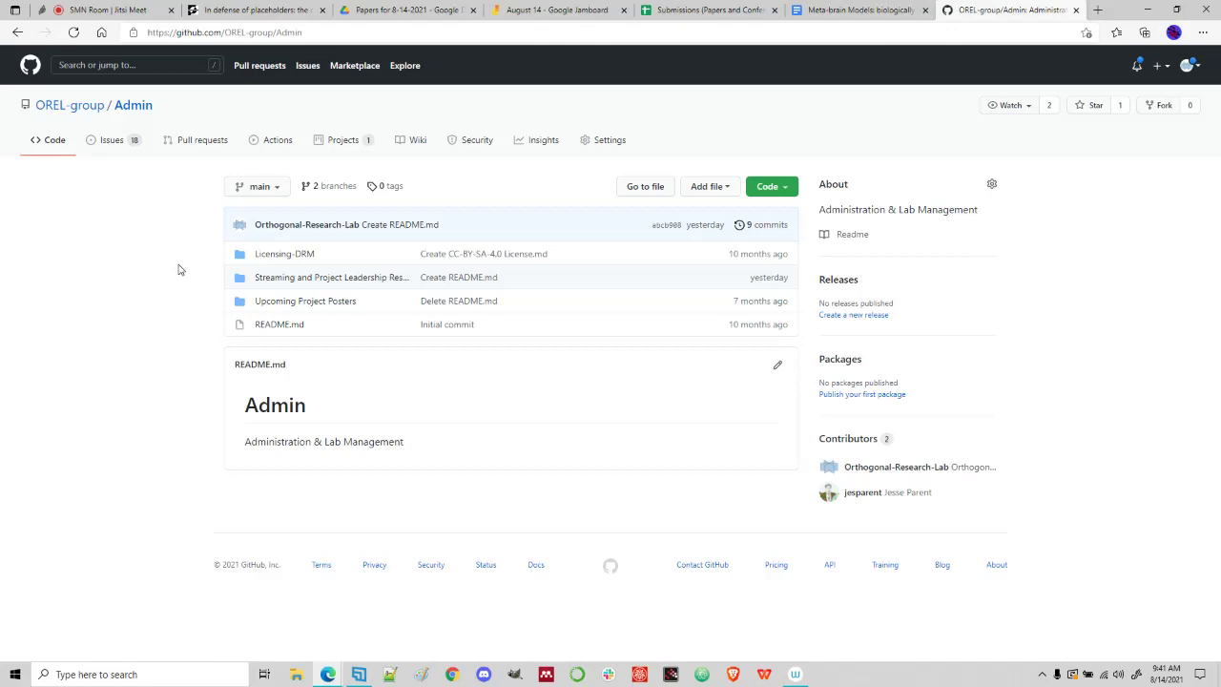
left_click(90, 9)
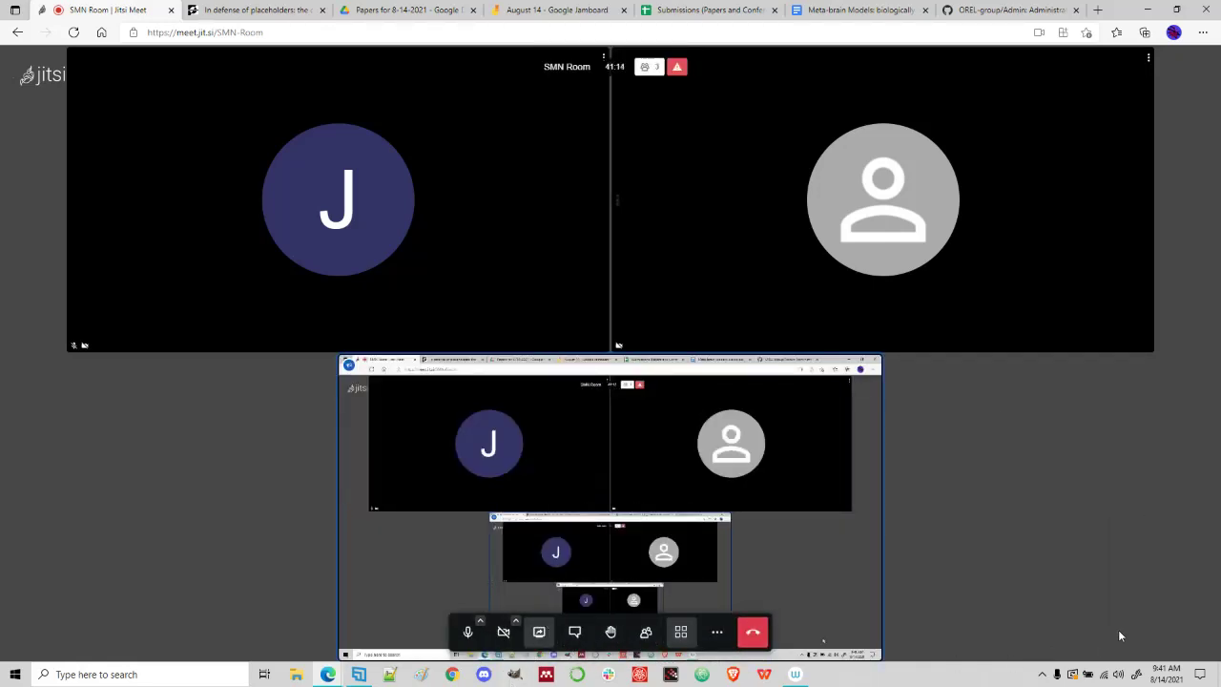
key("d")
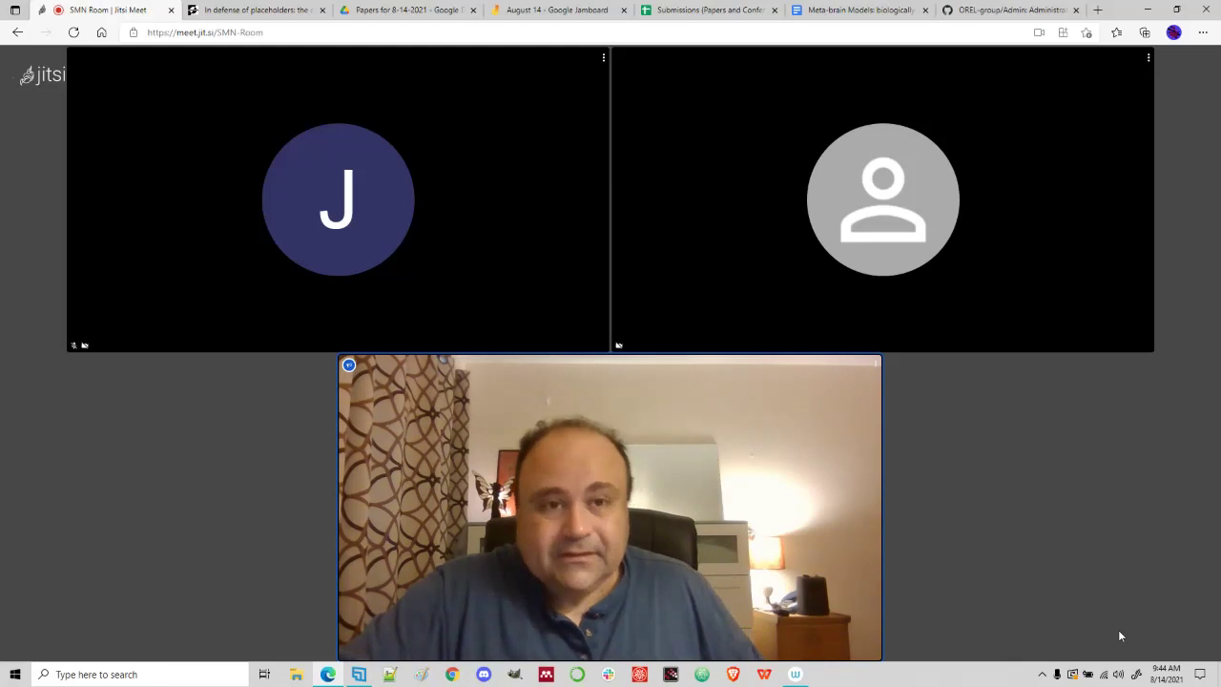
- Share the entire screen in the meeting and show the OREL-group/Admin repository on GitHub with the sharing notice hidden
mouse_move(578, 442)
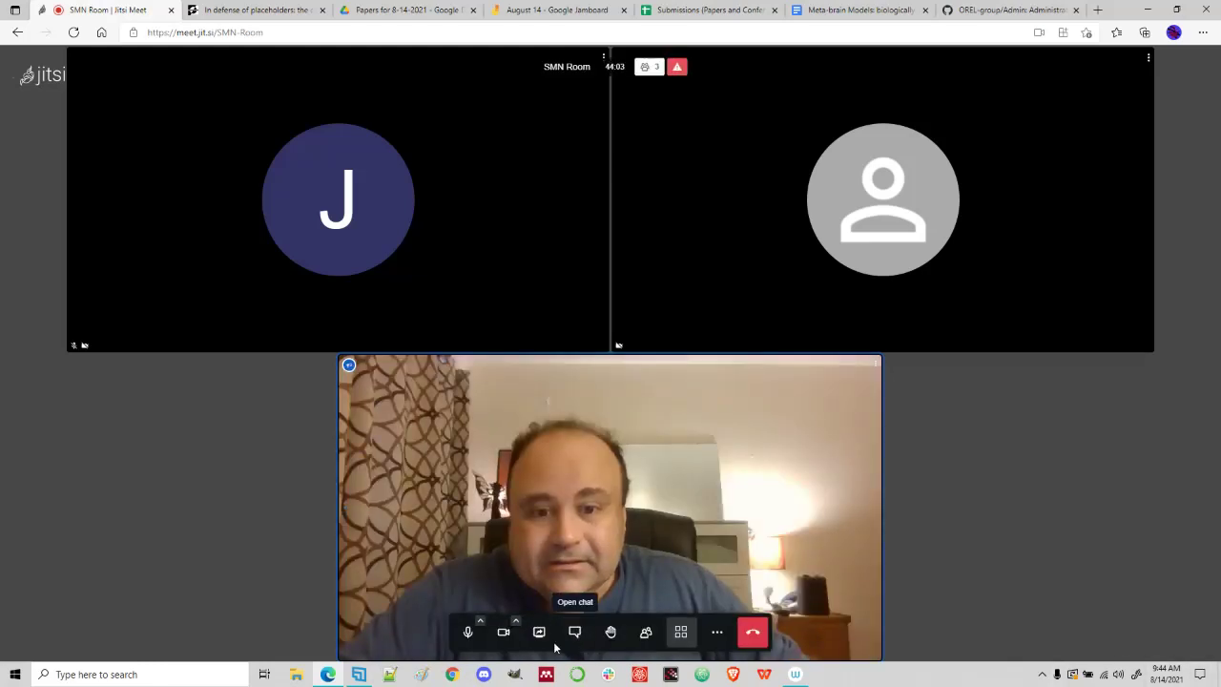
left_click(539, 631)
left_click(611, 236)
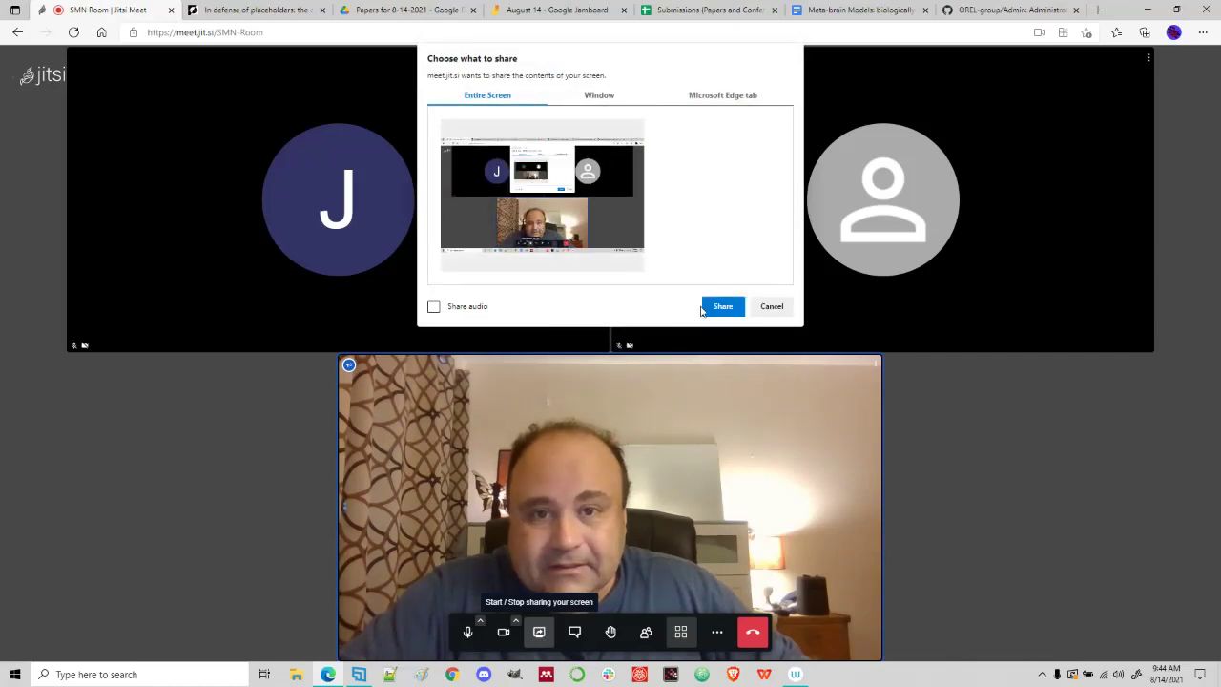
left_click(723, 306)
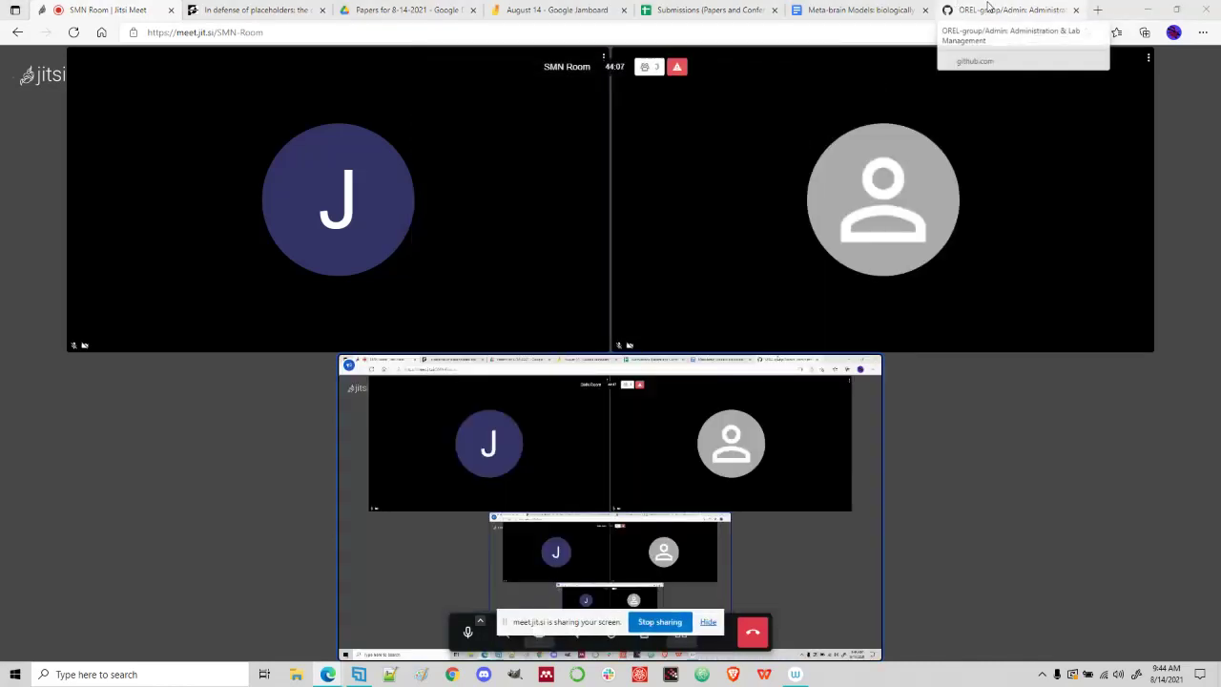
left_click(979, 9)
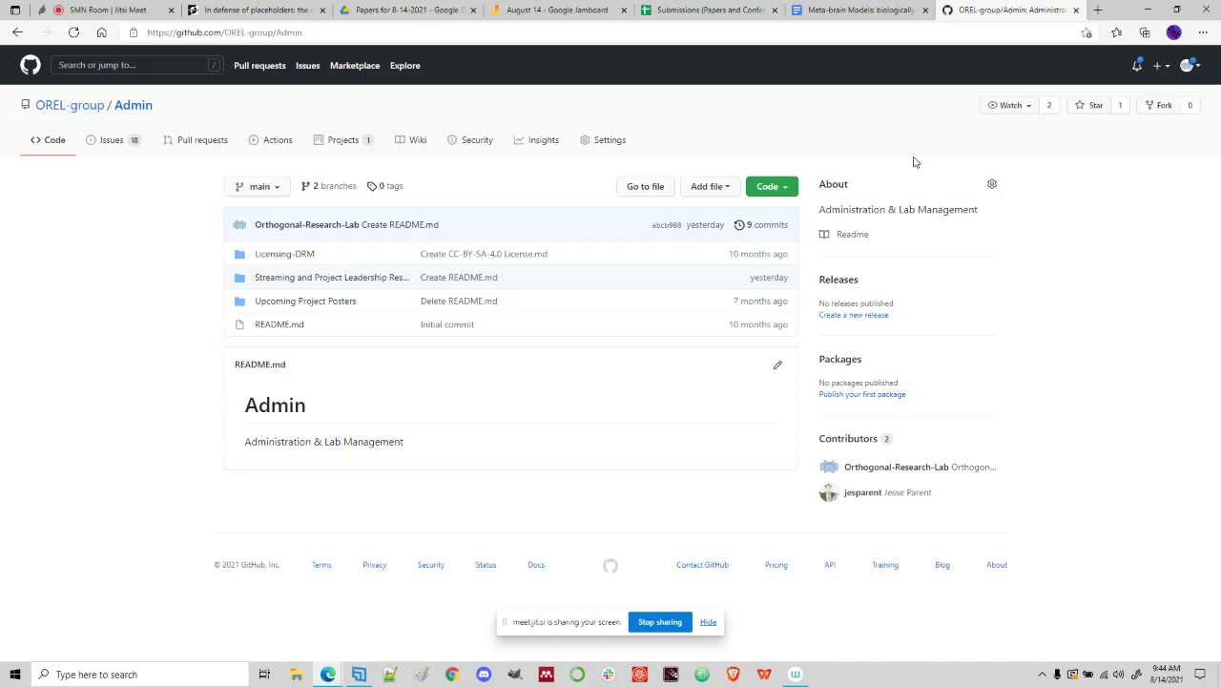
left_click(709, 622)
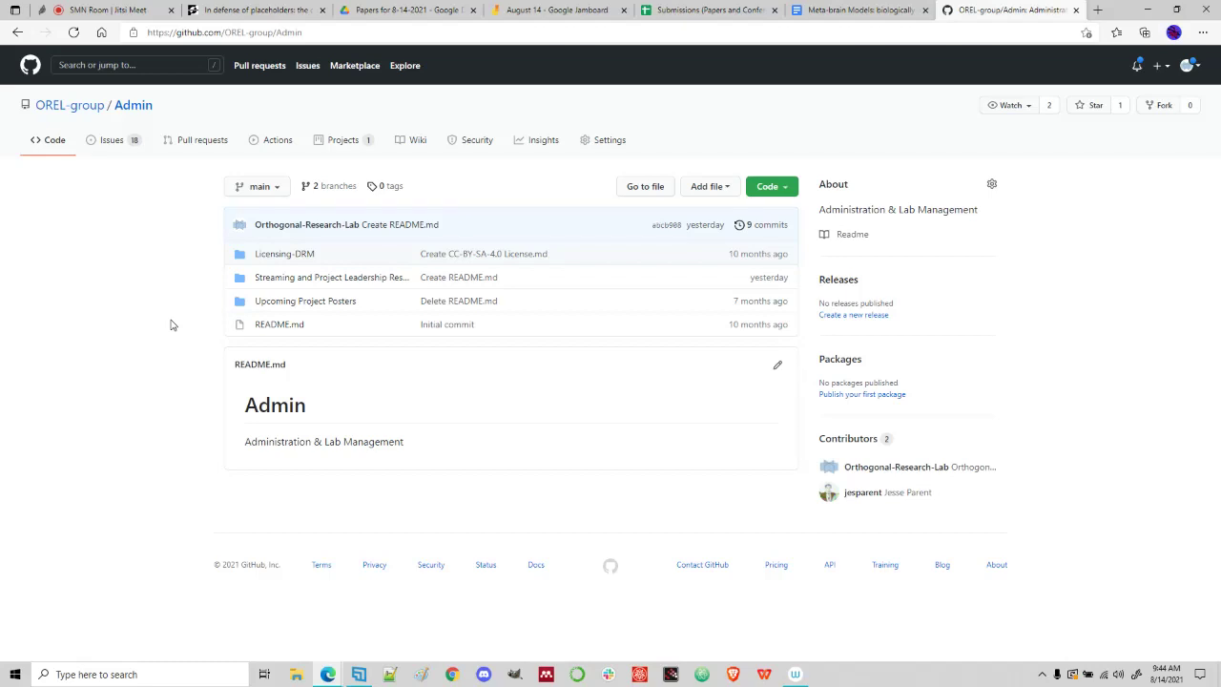
- Open the Upcoming Project Posters folder and read the Building Epistemological Directories poster in its README
left_click(317, 303)
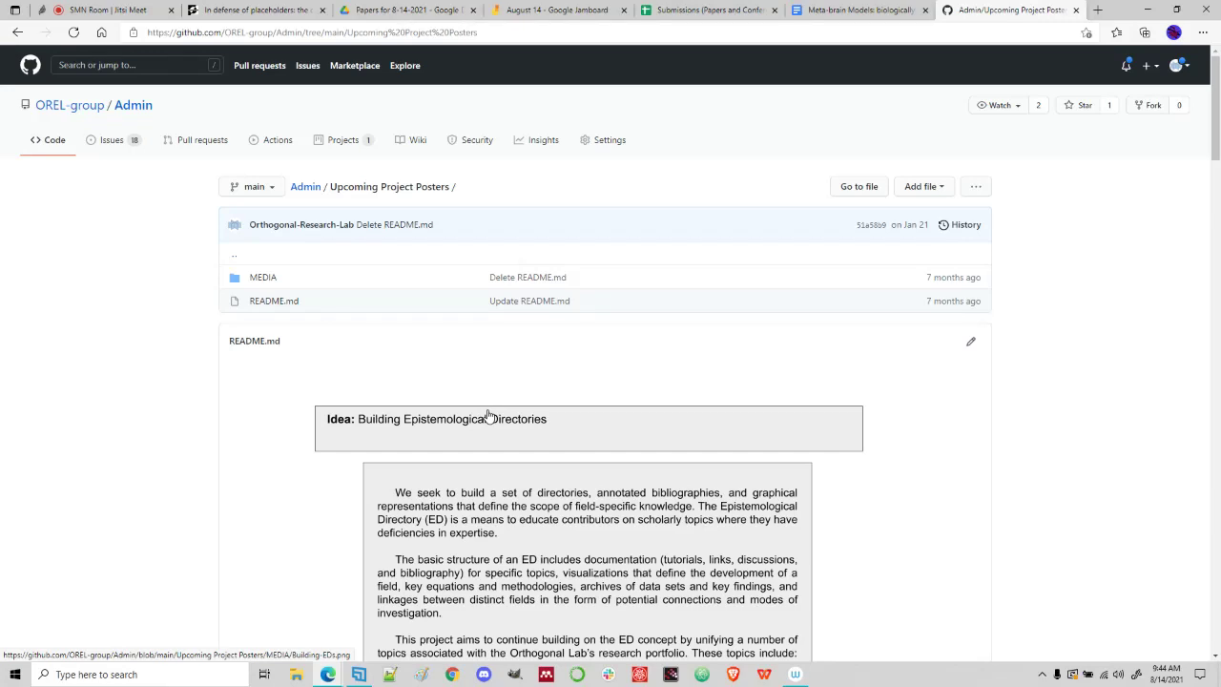
scroll(487, 416, "down", 2)
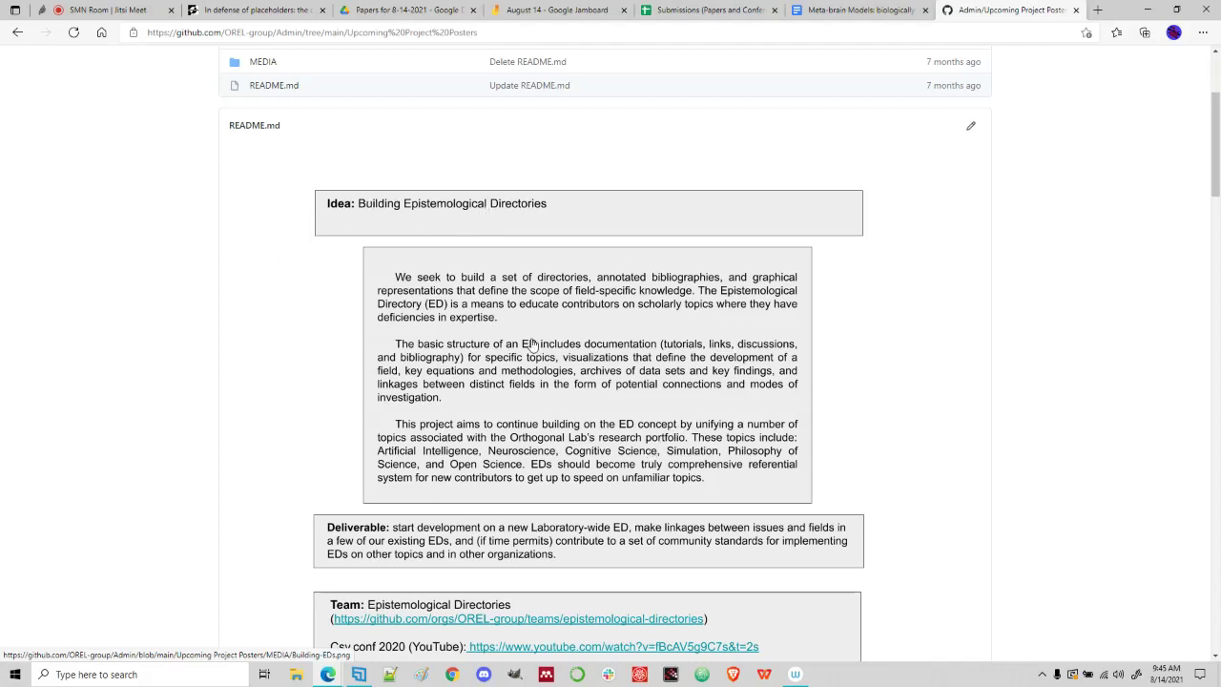
scroll(533, 347, "down", 2)
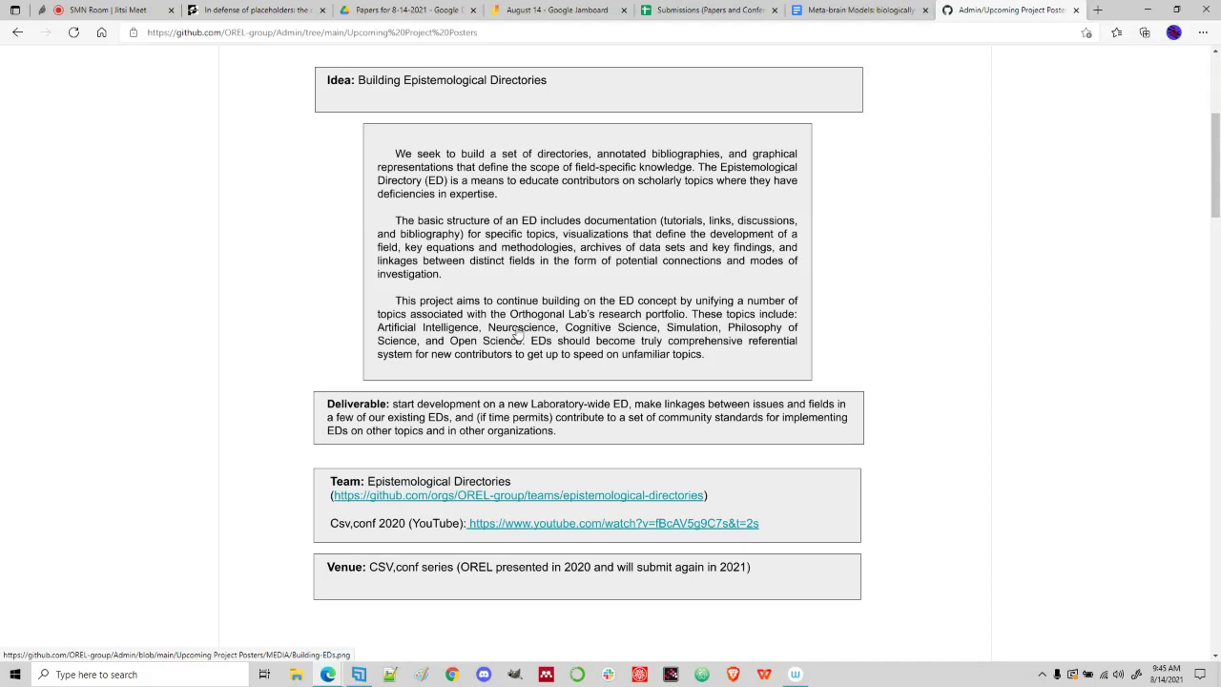
scroll(662, 427, "down", 1)
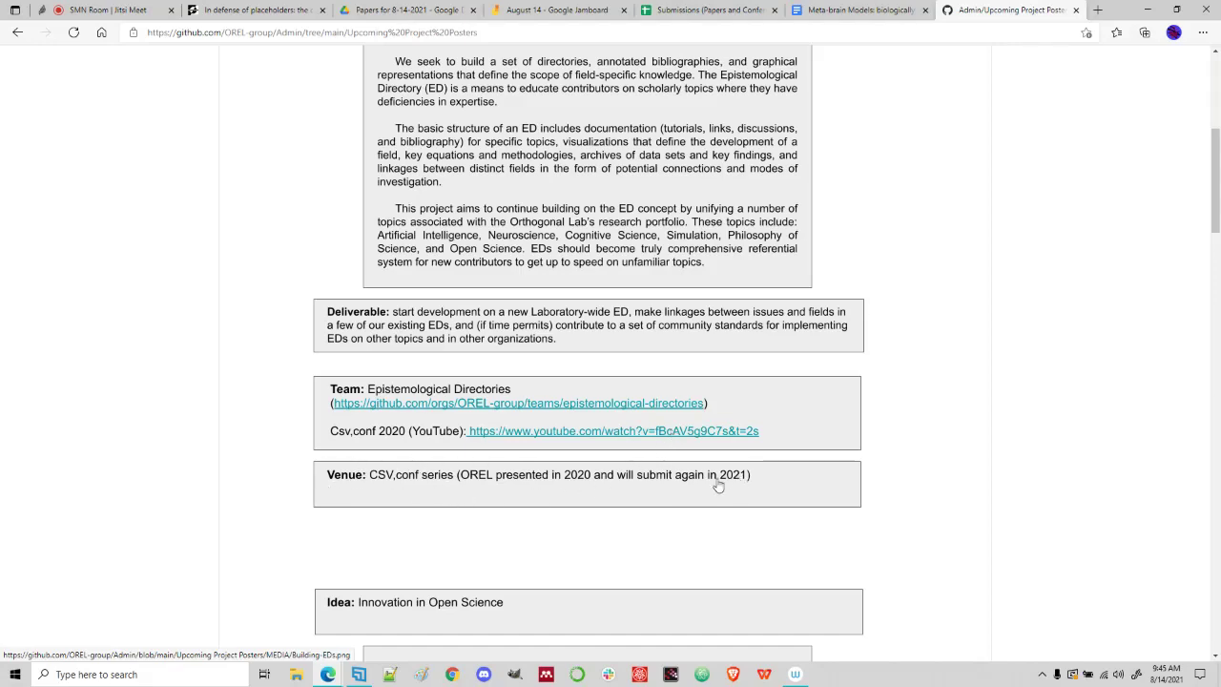
scroll(630, 490, "up", 2)
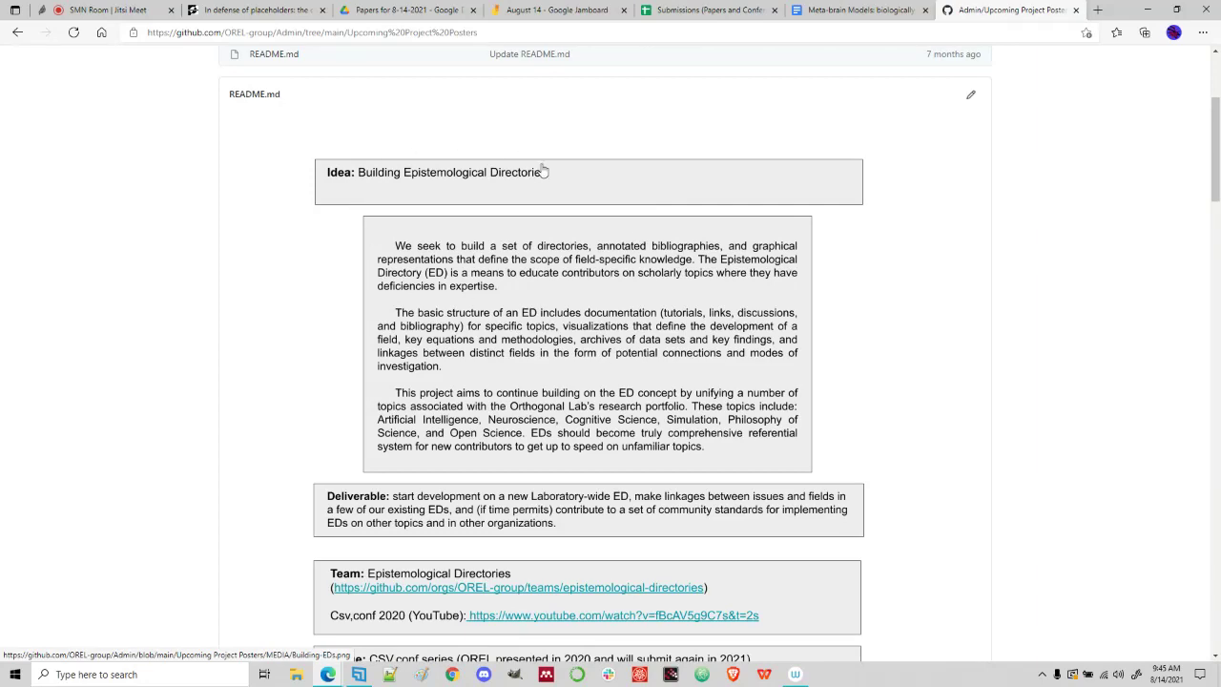
scroll(427, 325, "down", 5)
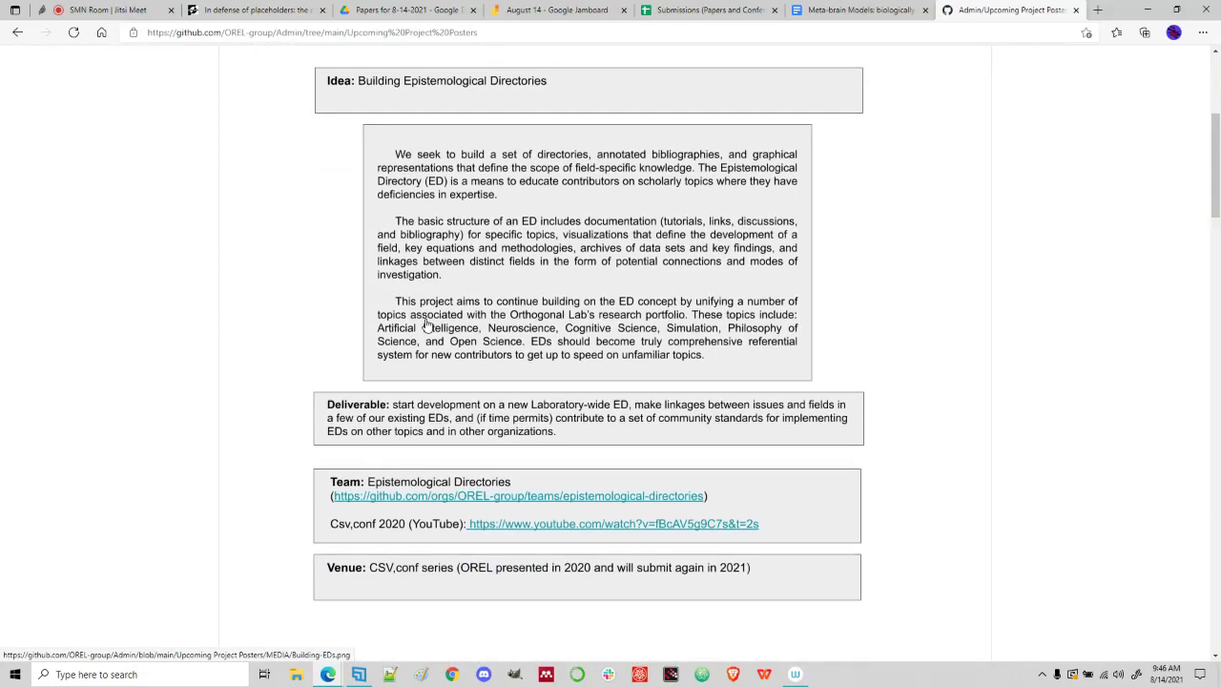
- Review the Building Epistemological Directories and Innovation in Open Science posters in the README, including their deliverables and teams
scroll(427, 326, "up", 5)
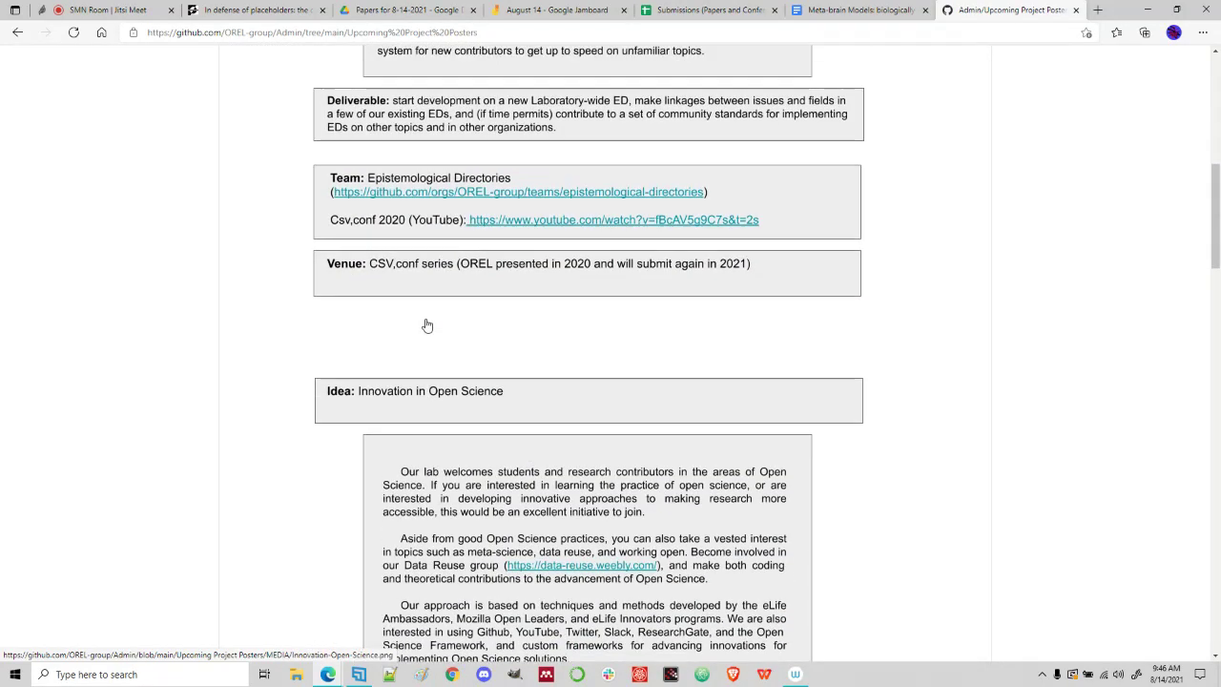
scroll(427, 325, "down", 2)
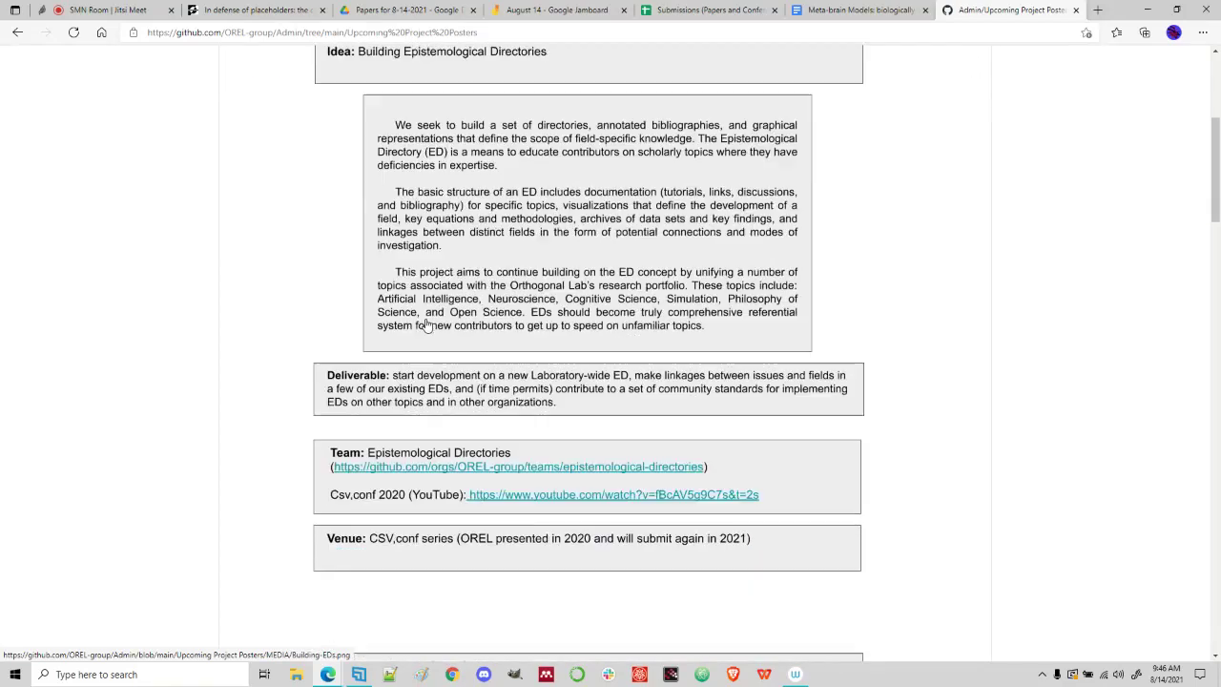
scroll(427, 325, "down", 3)
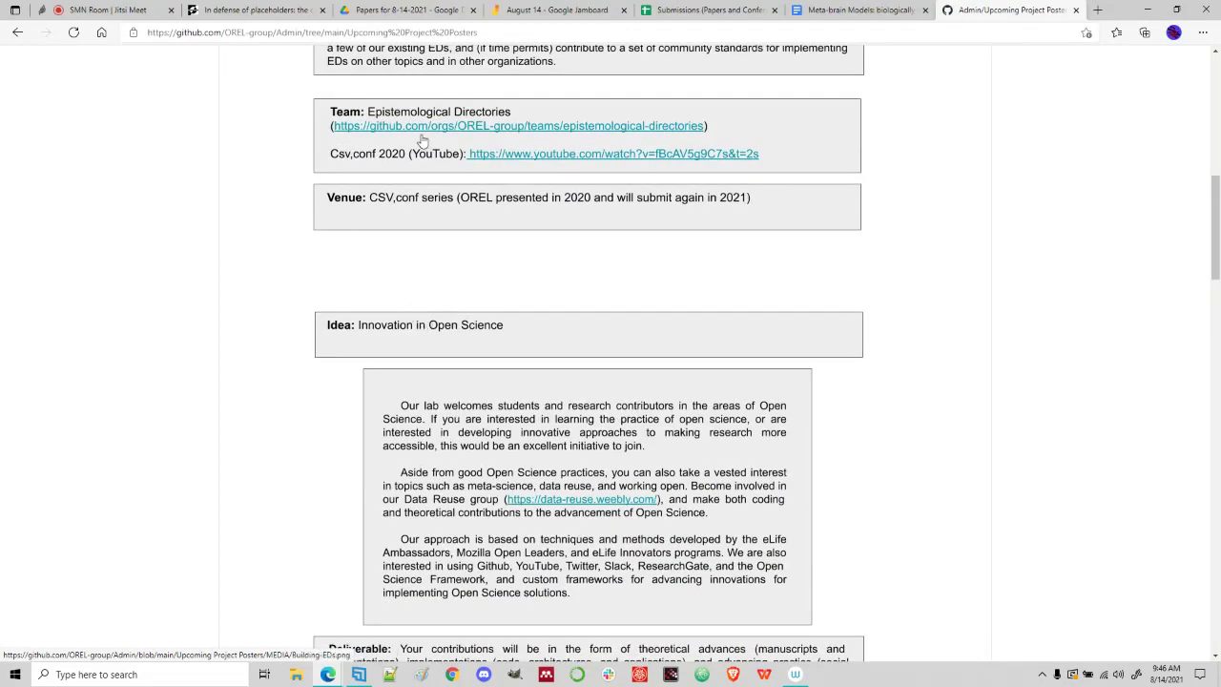
scroll(728, 178, "up", 4)
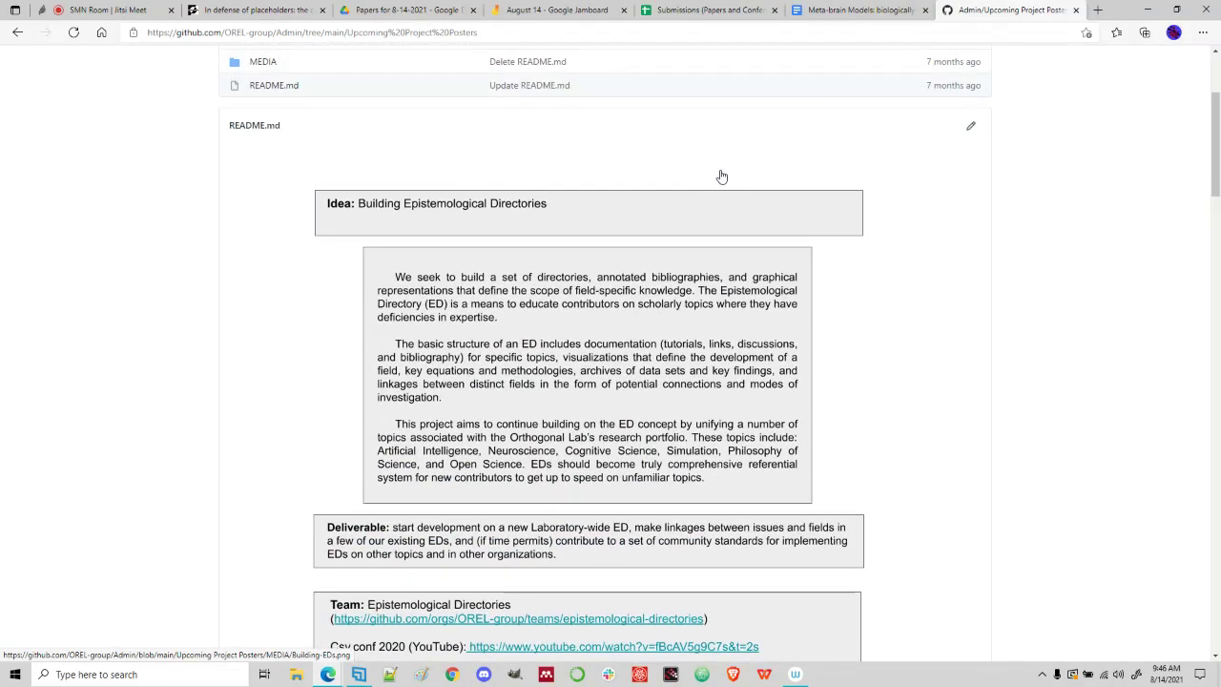
scroll(725, 177, "down", 4)
scroll(721, 176, "down", 3)
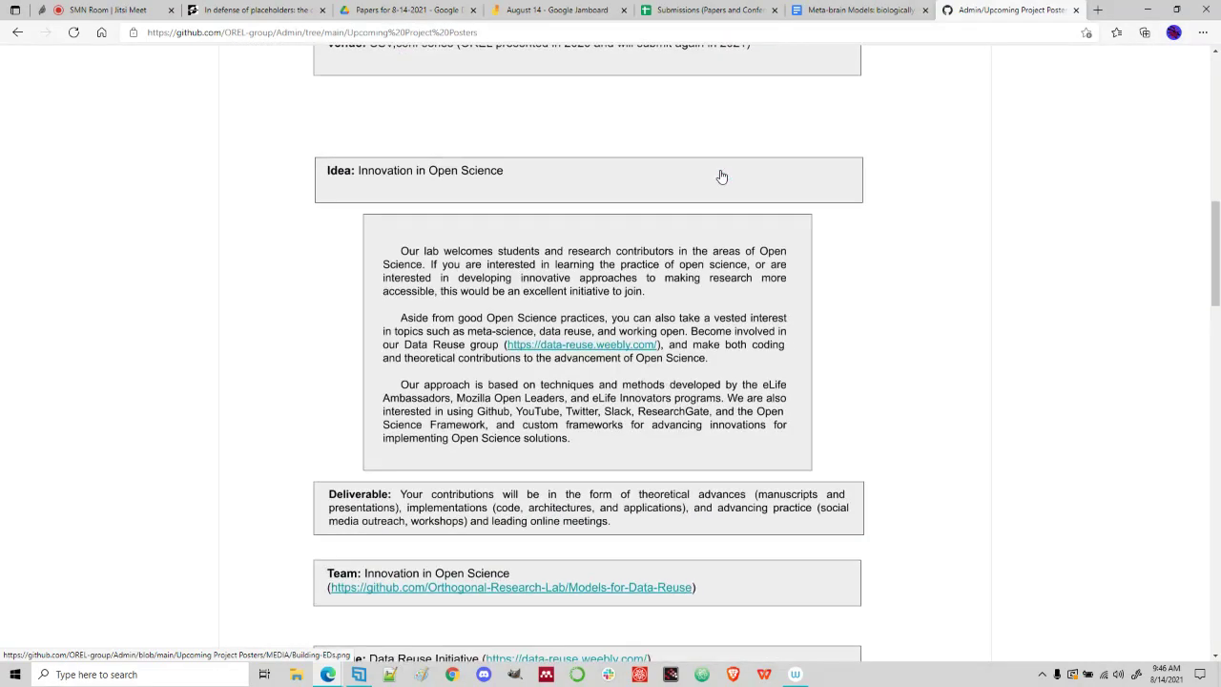
- Read the Reconstructing Cybernetics poster in the README, including its idea, deliverable, team and venue
scroll(722, 176, "up", 1)
scroll(721, 177, "down", 5)
scroll(721, 176, "down", 7)
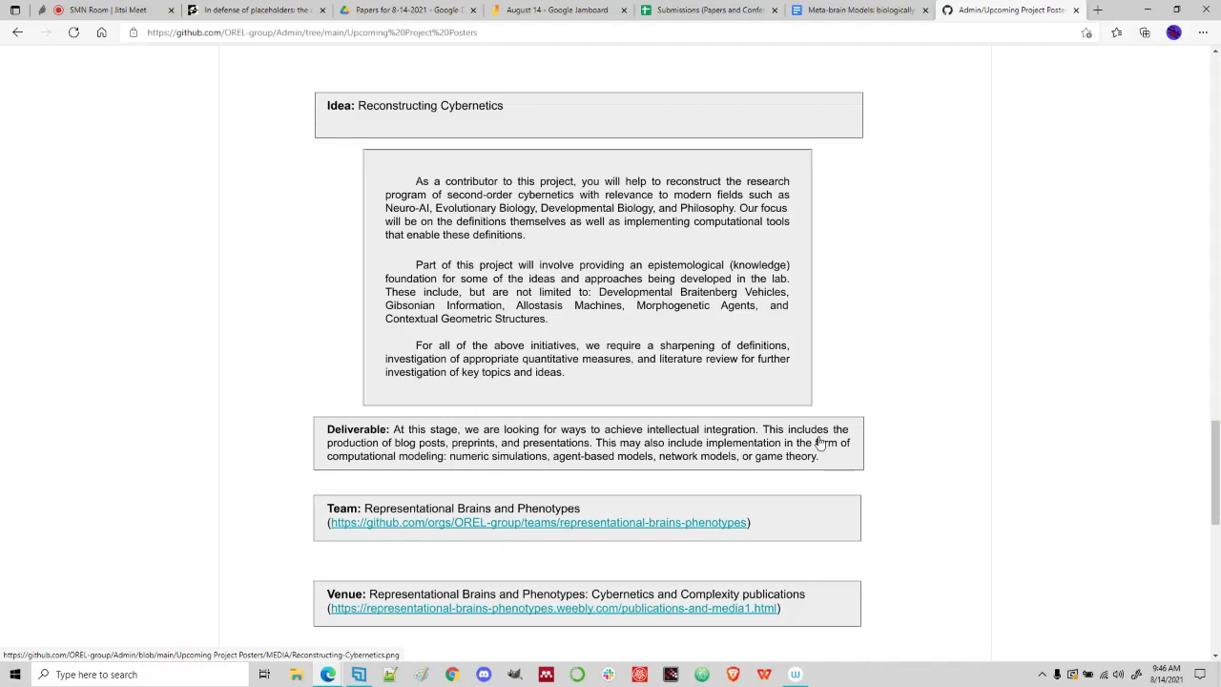
scroll(818, 443, "up", 1)
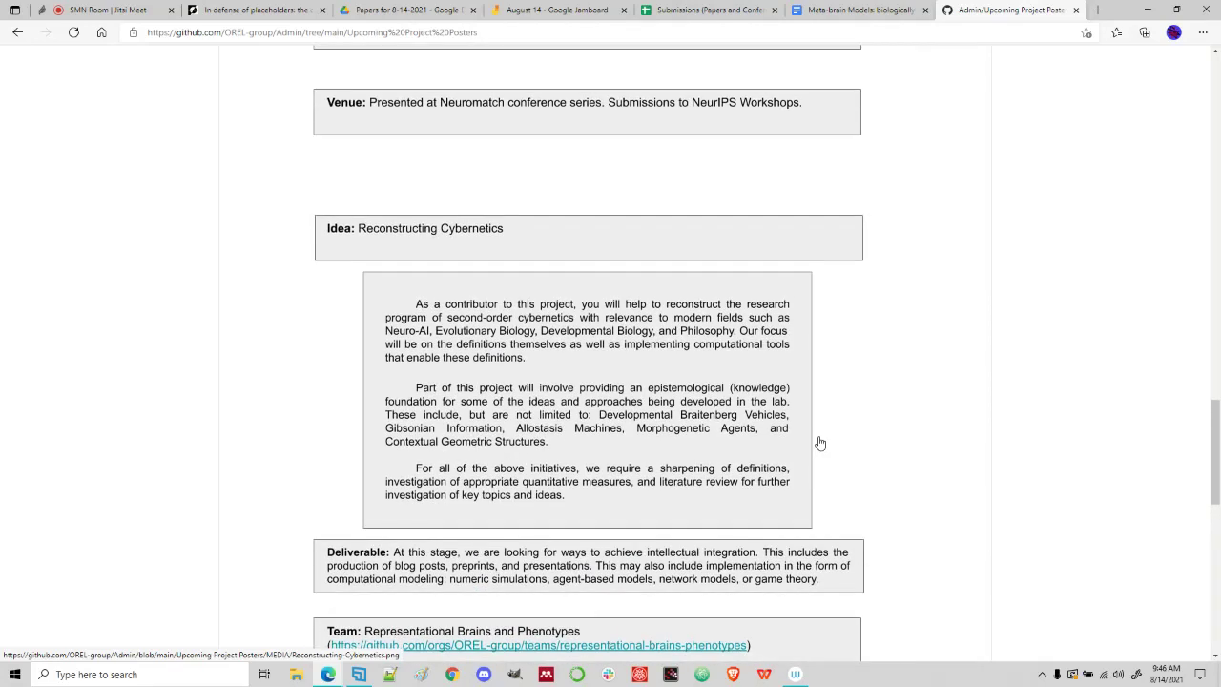
scroll(820, 443, "down", 1)
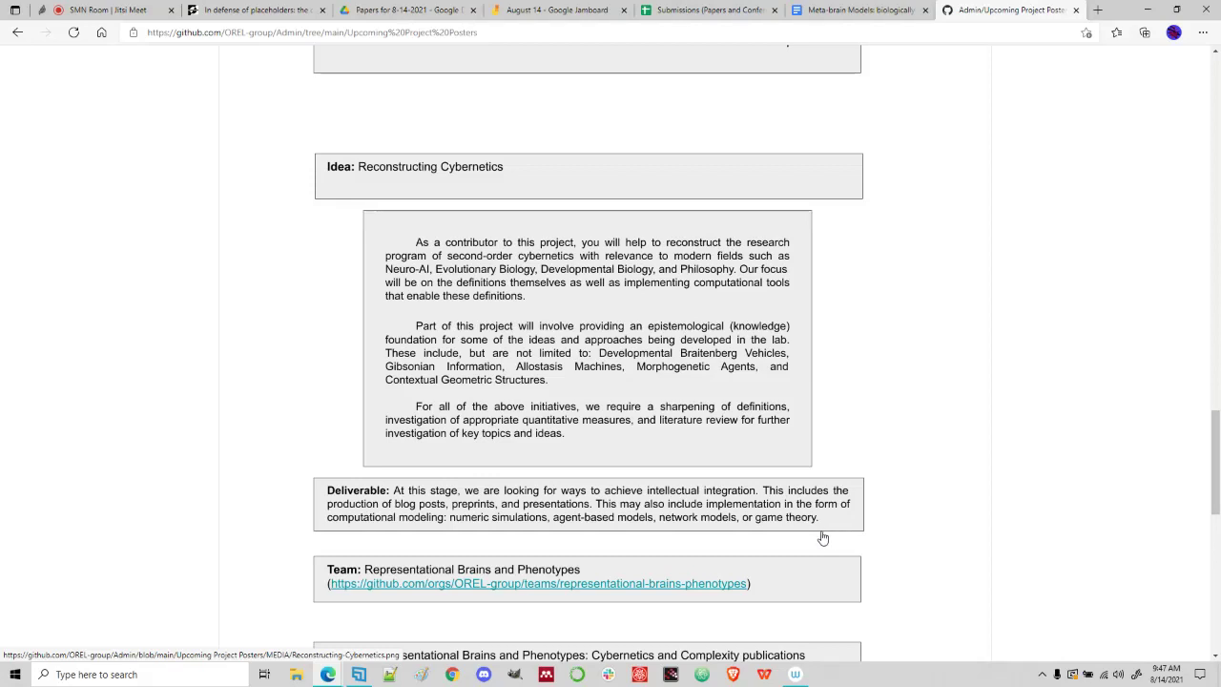
scroll(483, 606, "down", 3)
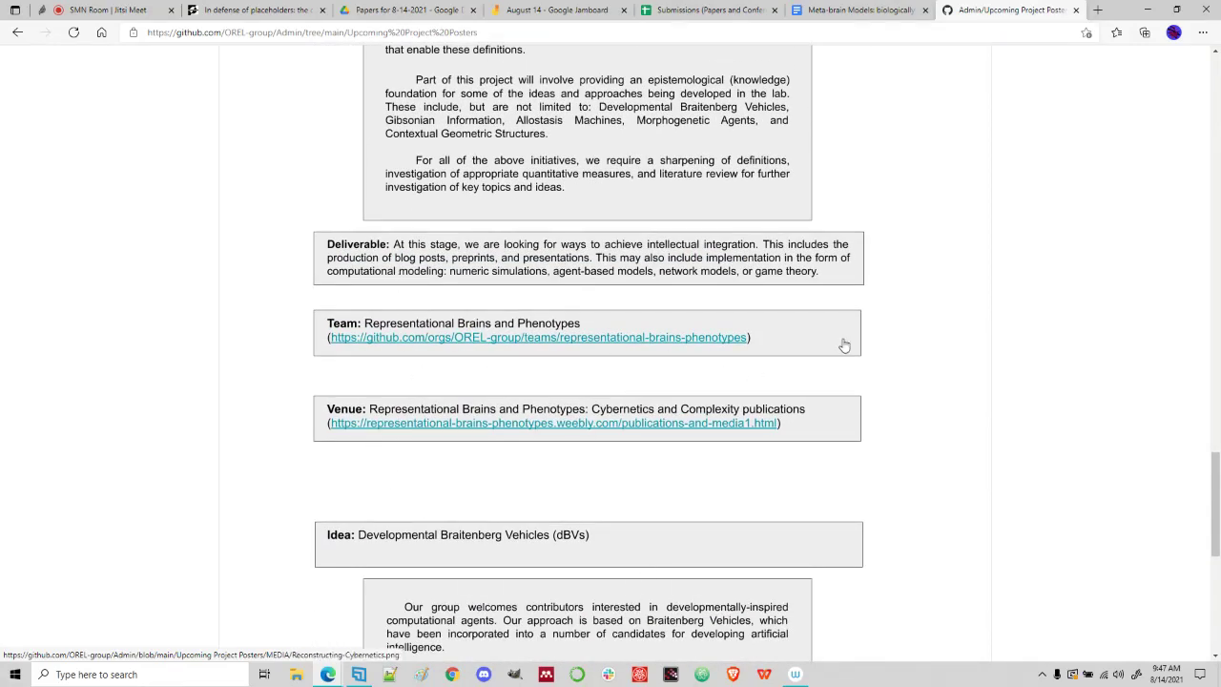
- Go back to the start of the Upcoming Project Posters page and return to the Admin repository's root folder
scroll(735, 386, "up", 5)
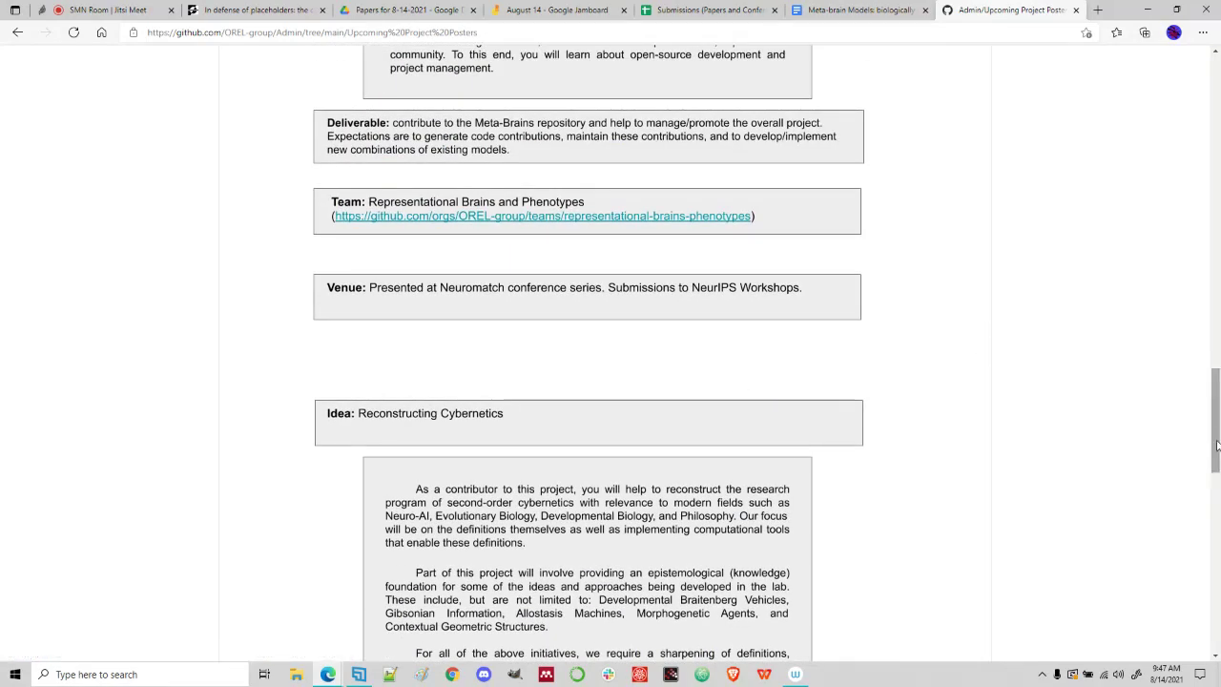
scroll(737, 386, "up", 8)
scroll(588, 363, "up", 1)
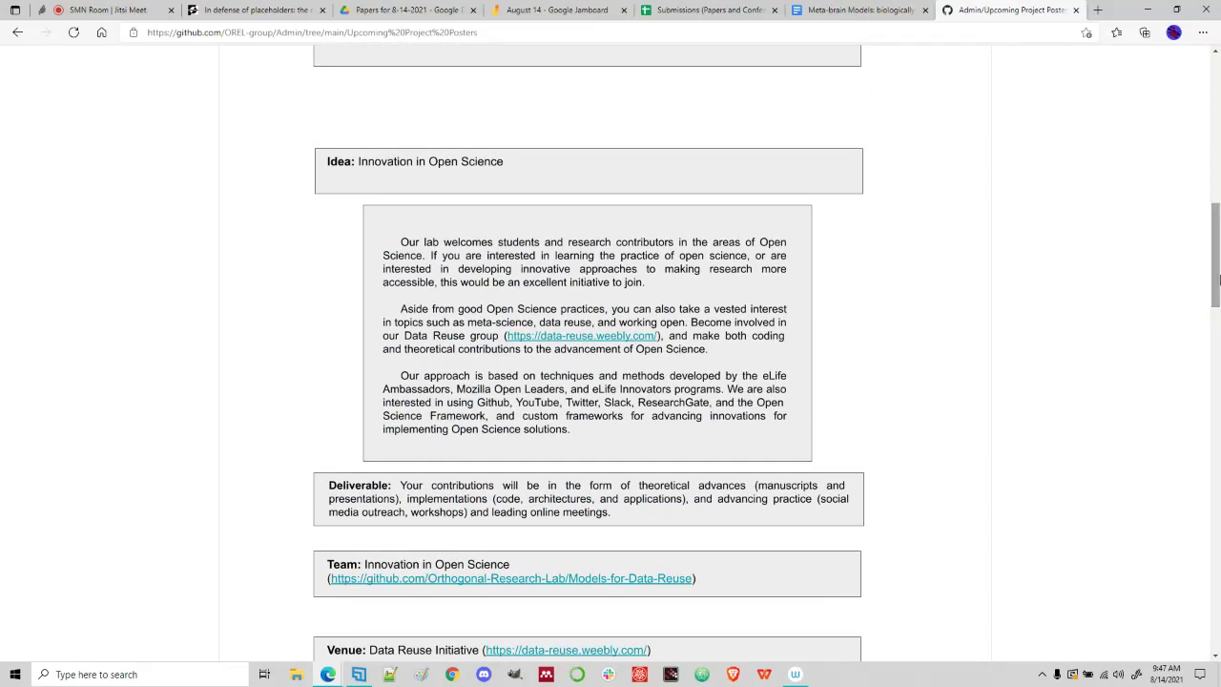
left_click_drag(1218, 260, 1217, 110)
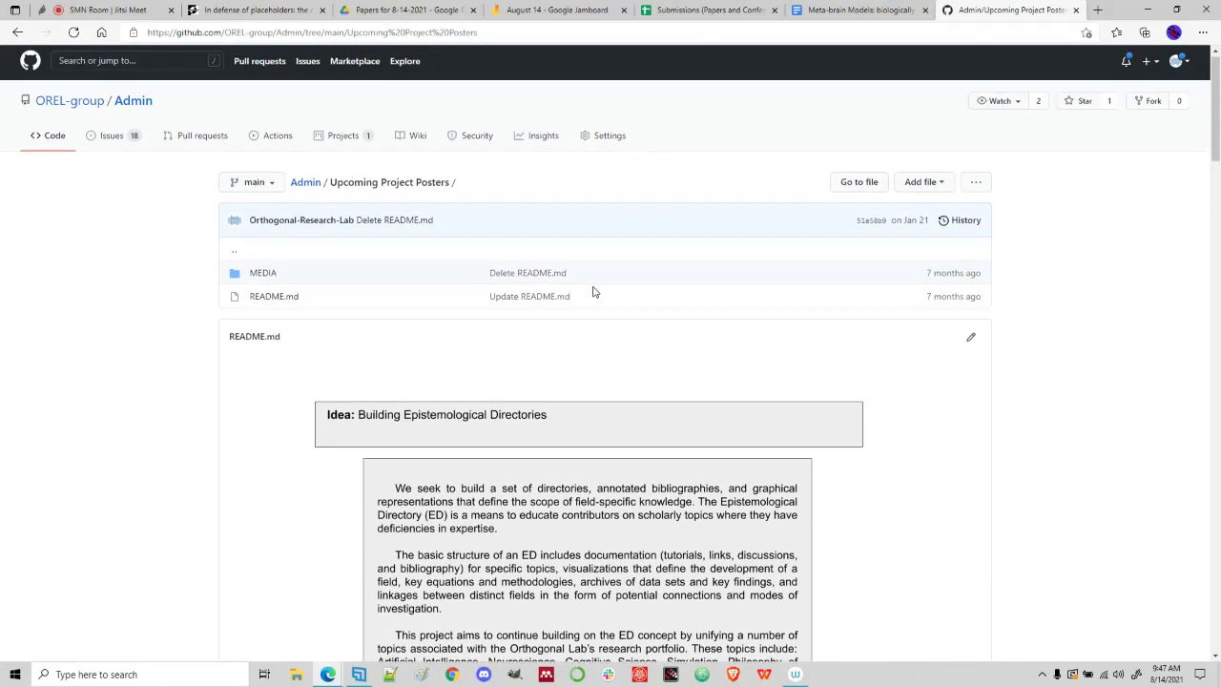
left_click(306, 189)
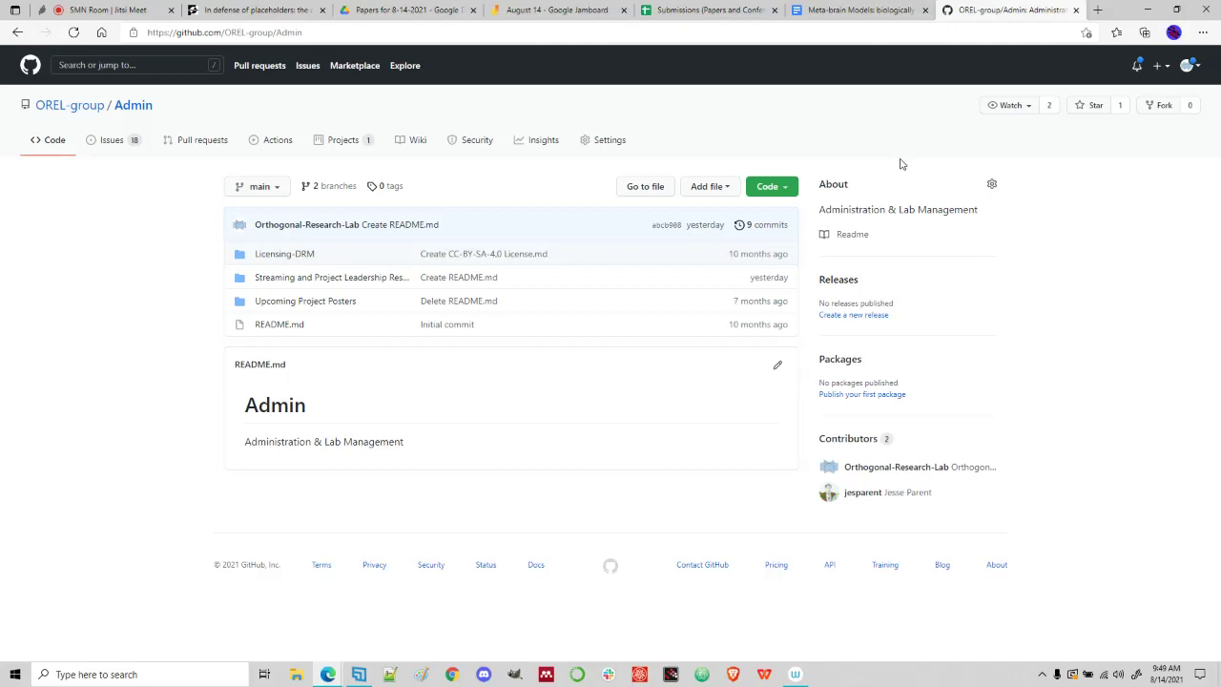
- Check the SMN Room meeting in Jitsi and return to the OREL-group/Admin repository on GitHub
left_click(133, 12)
mouse_move(306, 388)
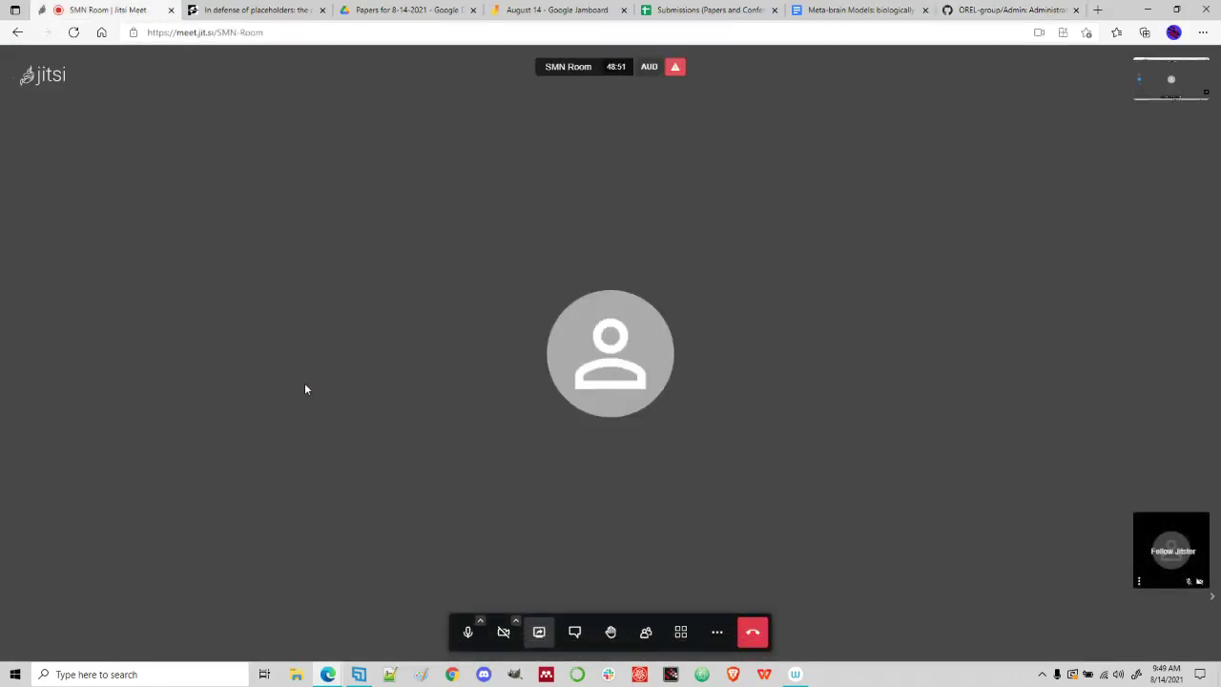
left_click(1012, 9)
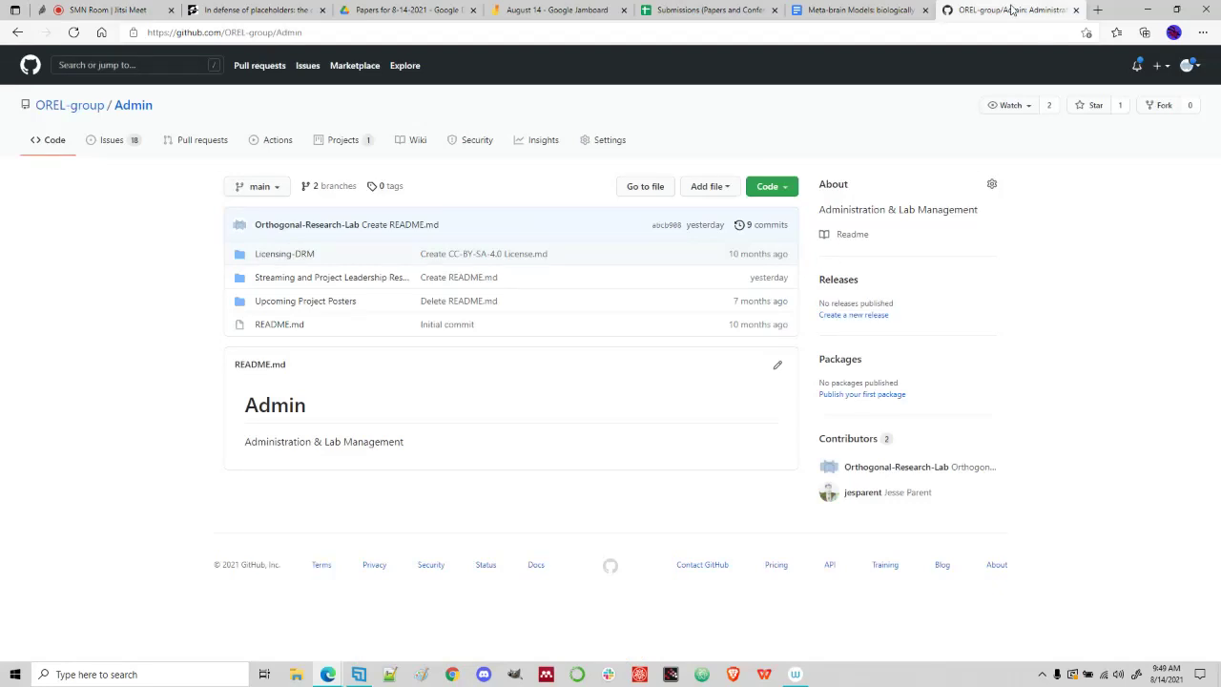
- Show the Meta-brain Models document briefly and review the Submissions (Papers and Conferences) spreadsheet from the first entry through the Workshop List entry
left_click(836, 6)
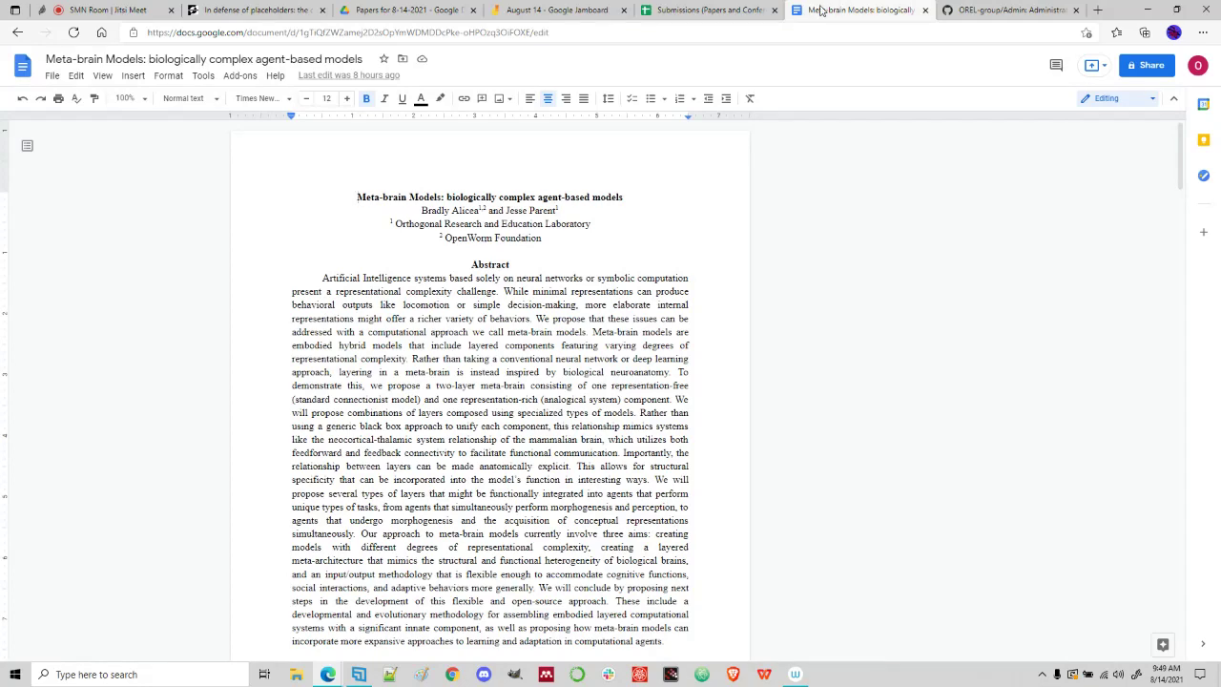
left_click(710, 12)
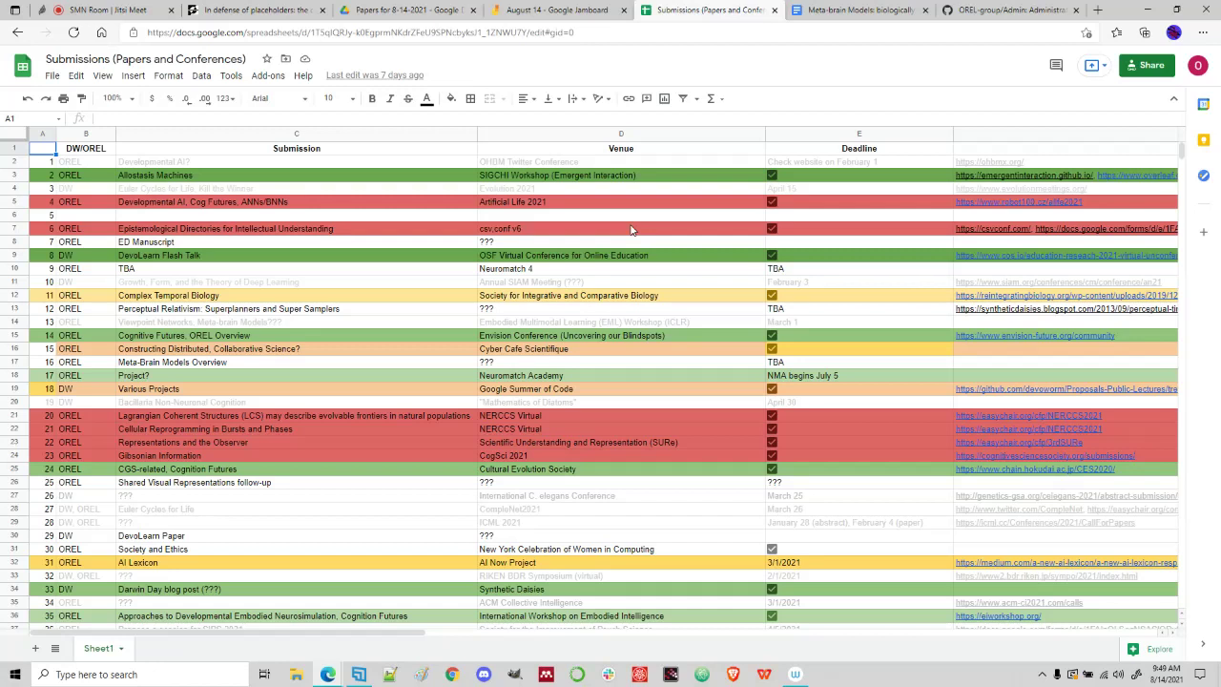
scroll(630, 230, "down", 2)
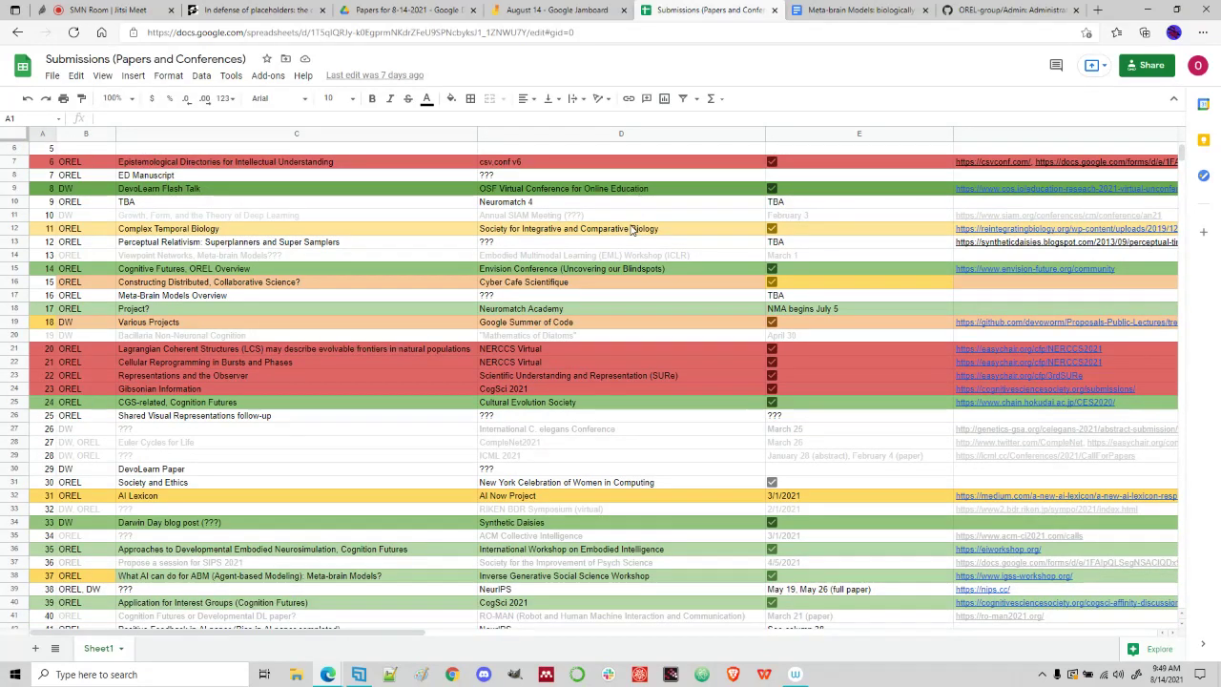
scroll(326, 308, "up", 2)
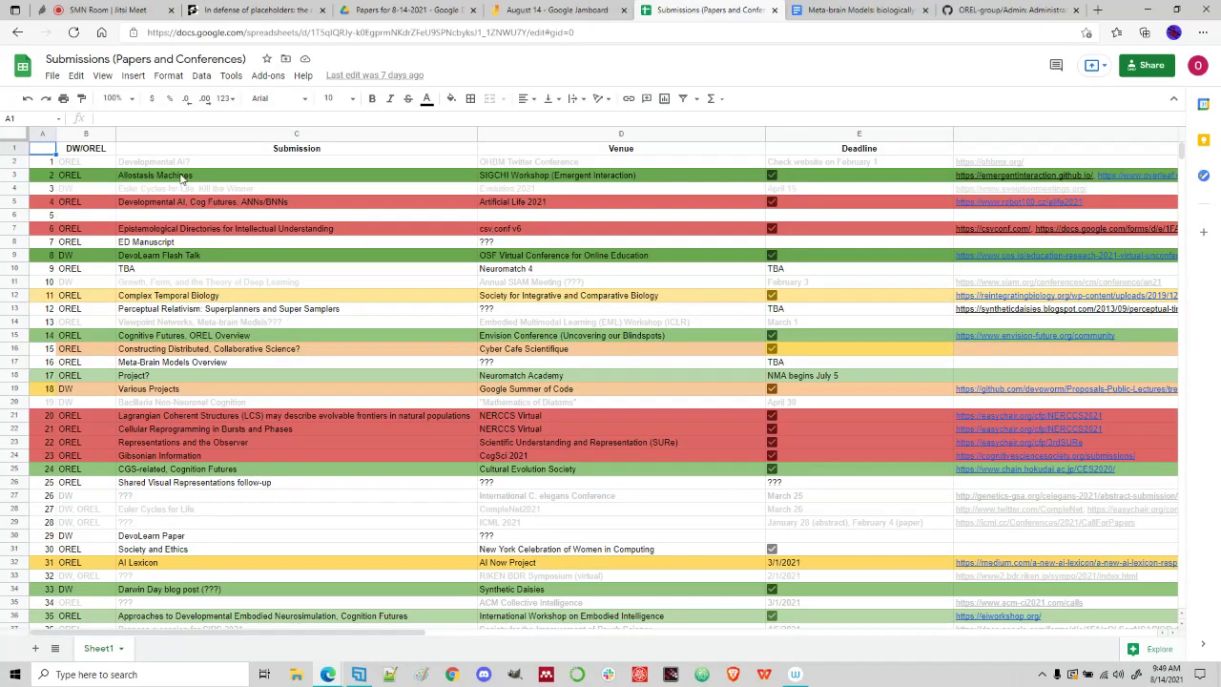
scroll(266, 327, "down", 3)
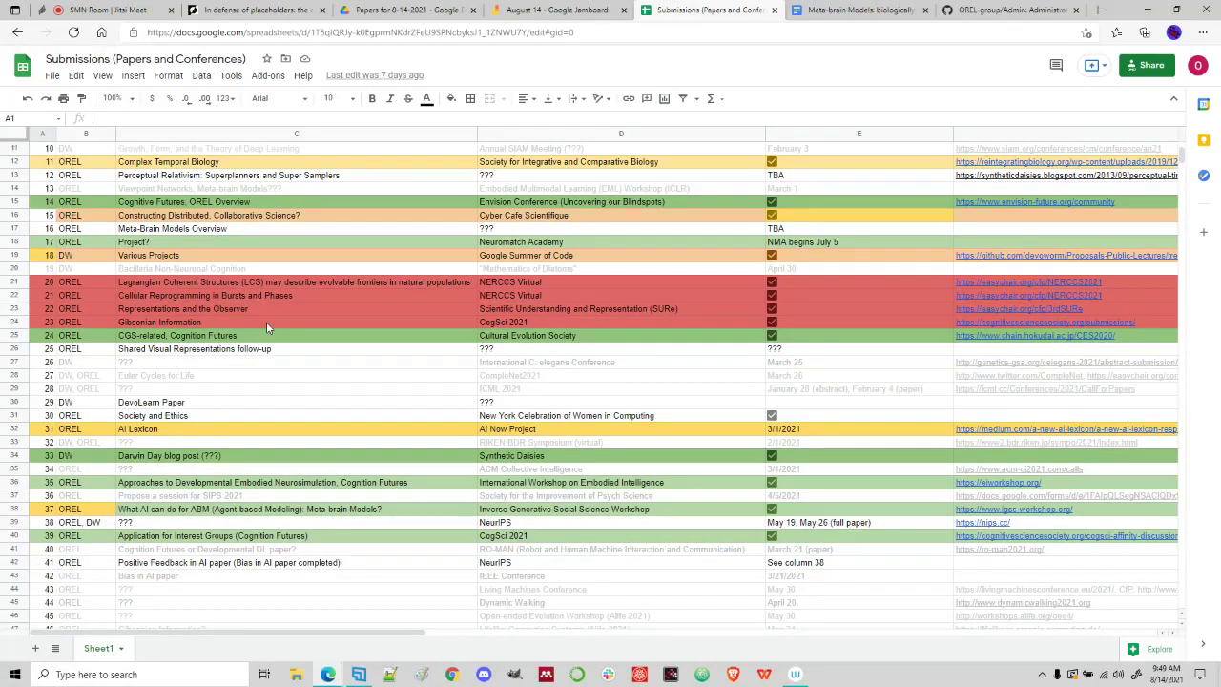
scroll(267, 327, "down", 2)
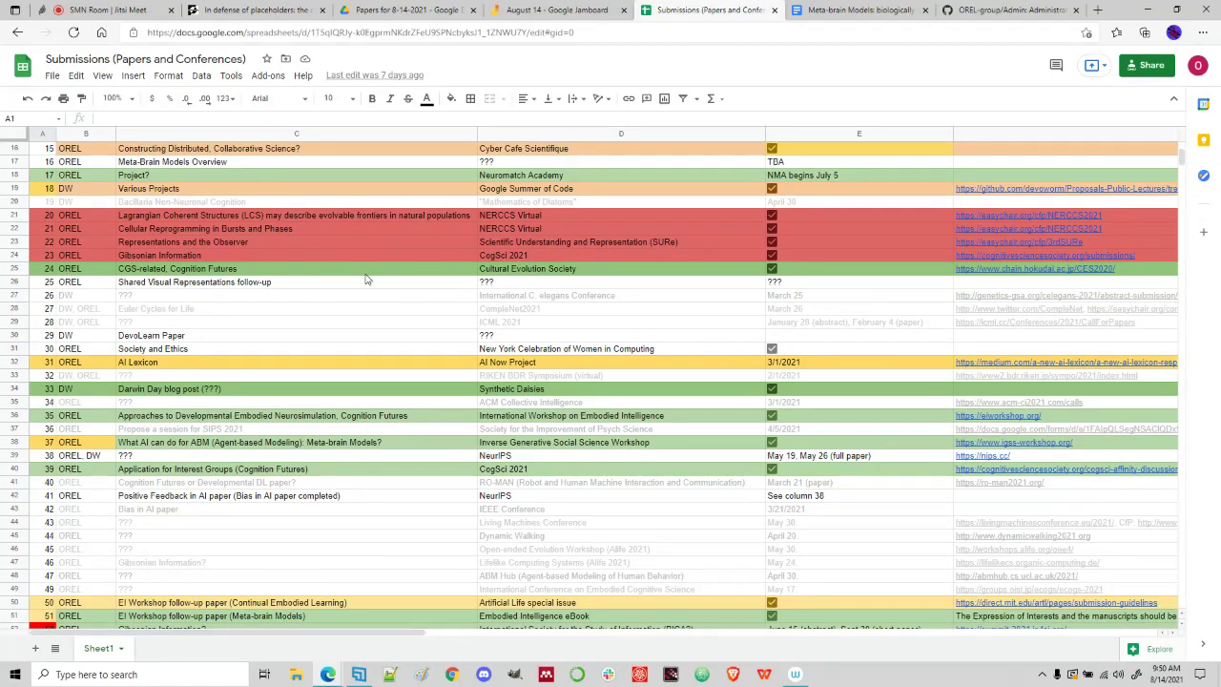
scroll(314, 272, "down", 2)
scroll(315, 272, "down", 3)
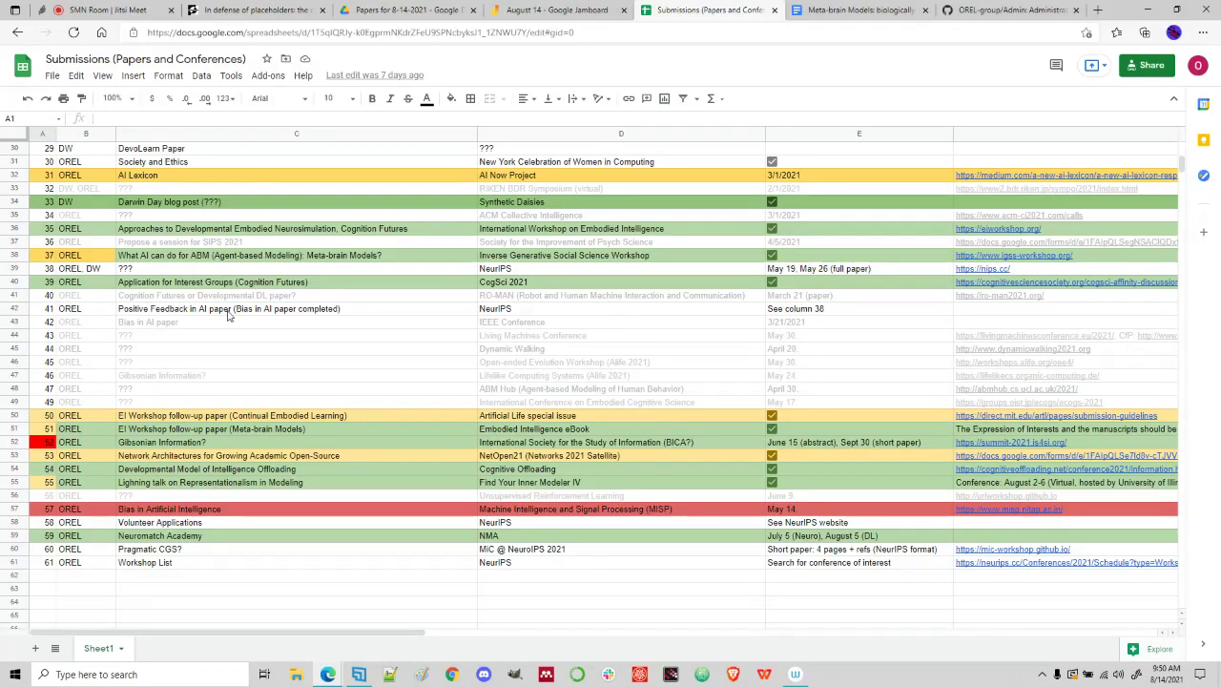
- Point out the NeurIPS Workshop List entry and open the workshop website linked in the MiC @ NeurIPS 2021 entry
left_click(590, 563)
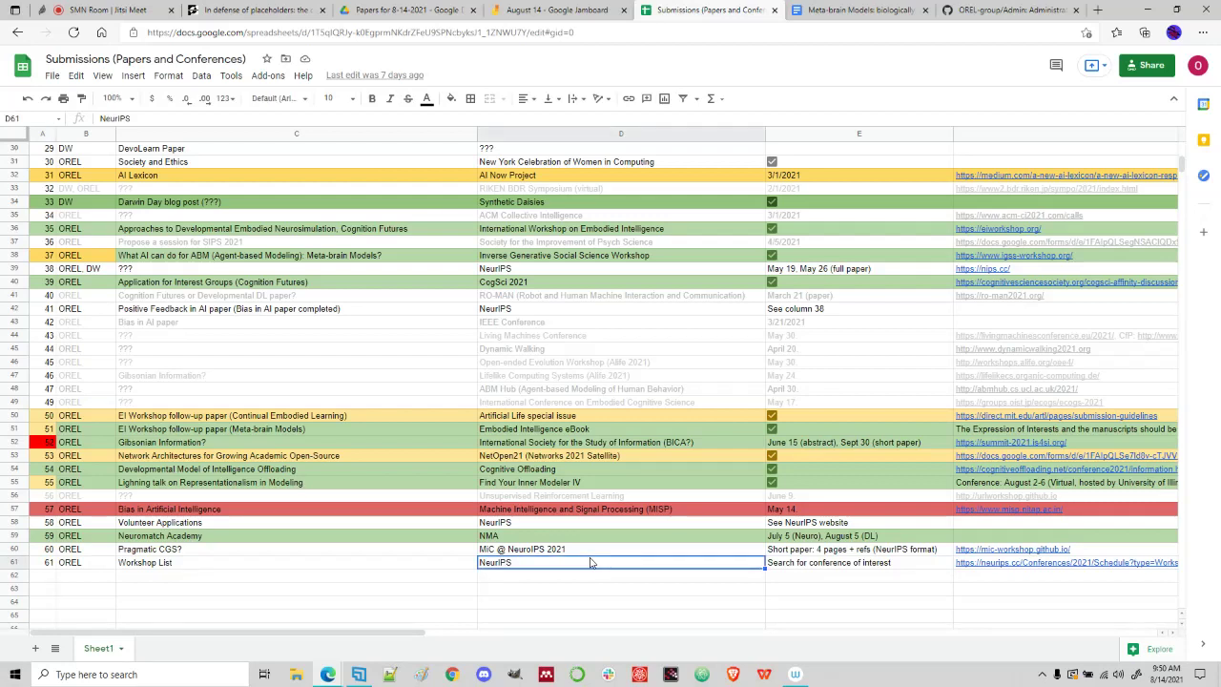
left_click(894, 563)
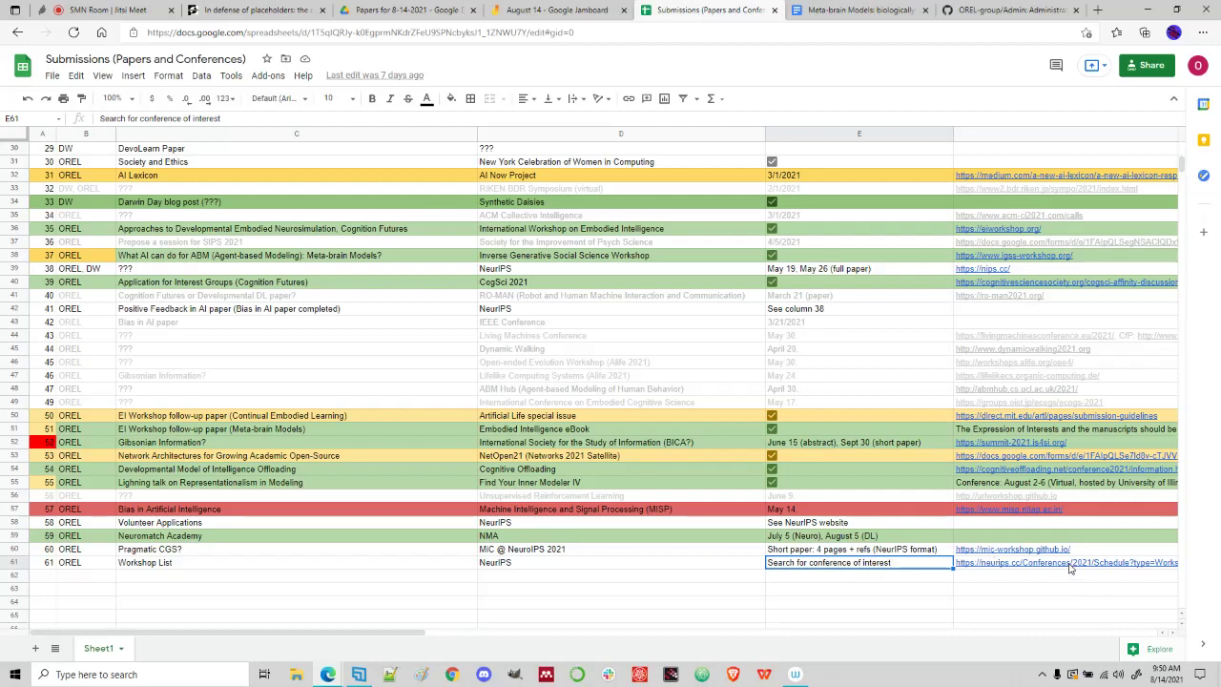
left_click(576, 551)
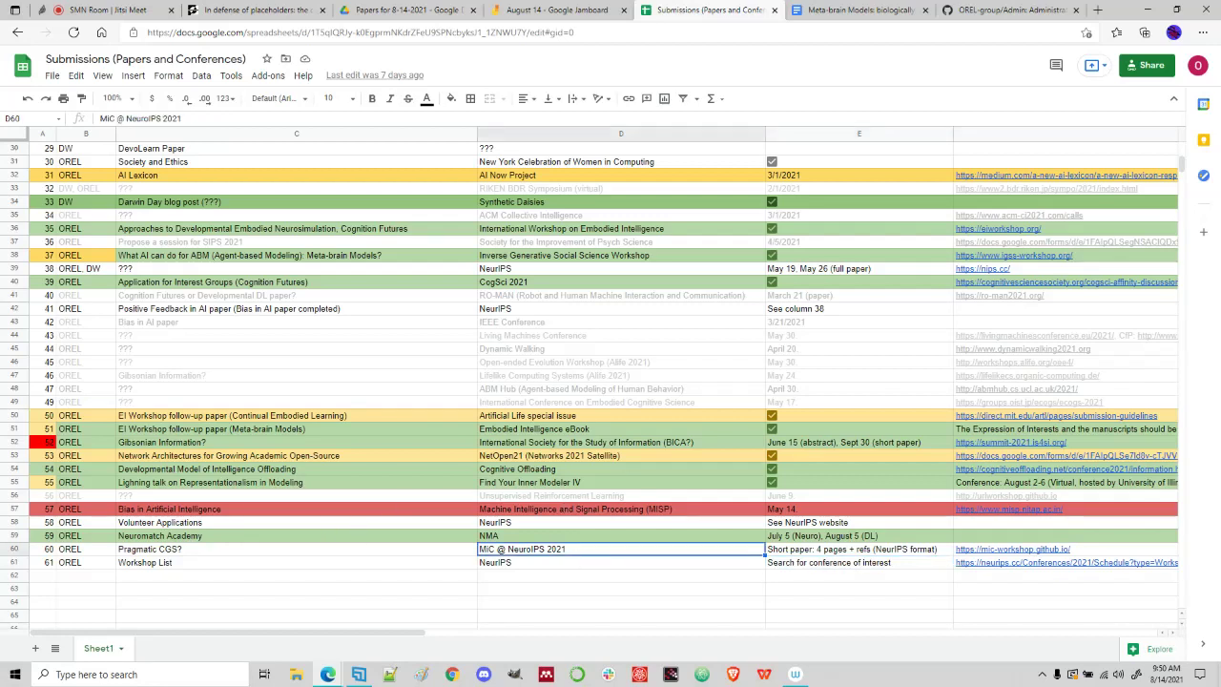
left_click(1038, 551)
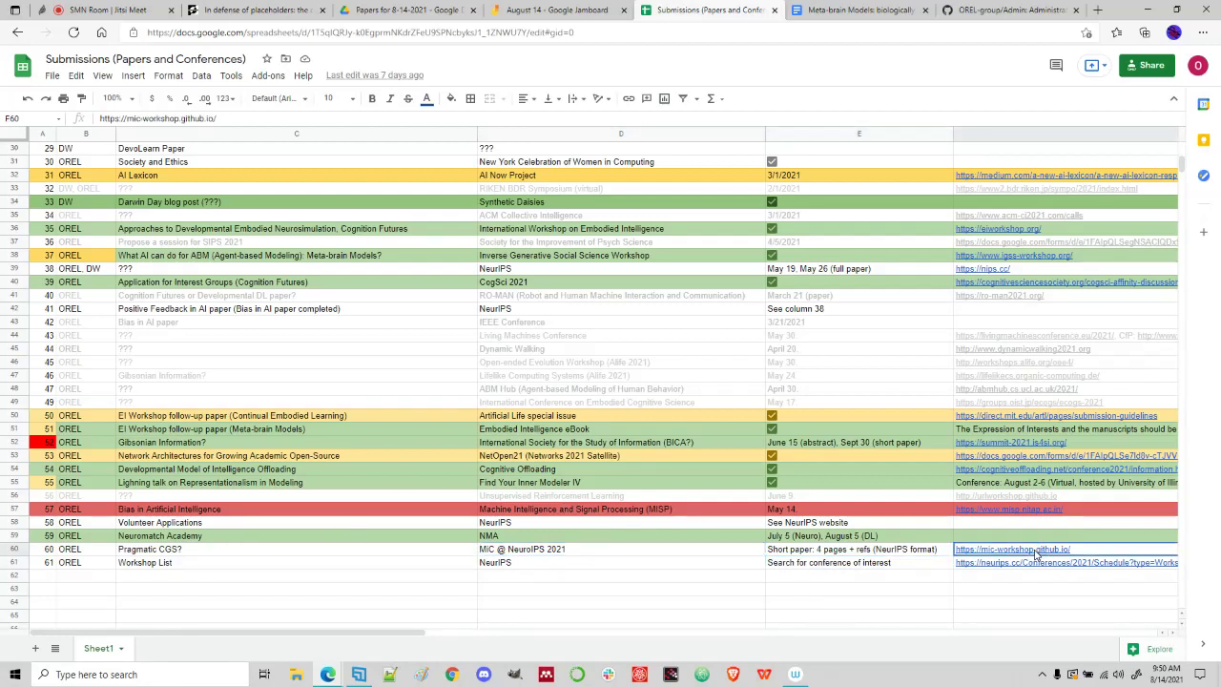
left_click(988, 553)
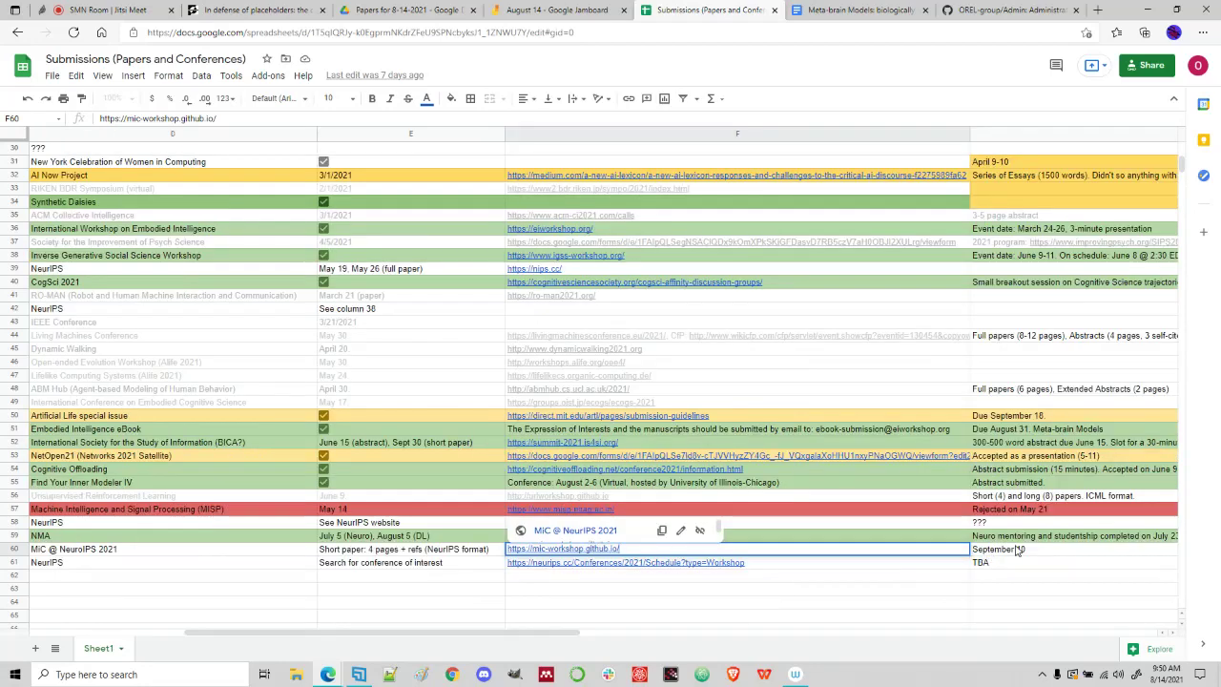
left_click(591, 537)
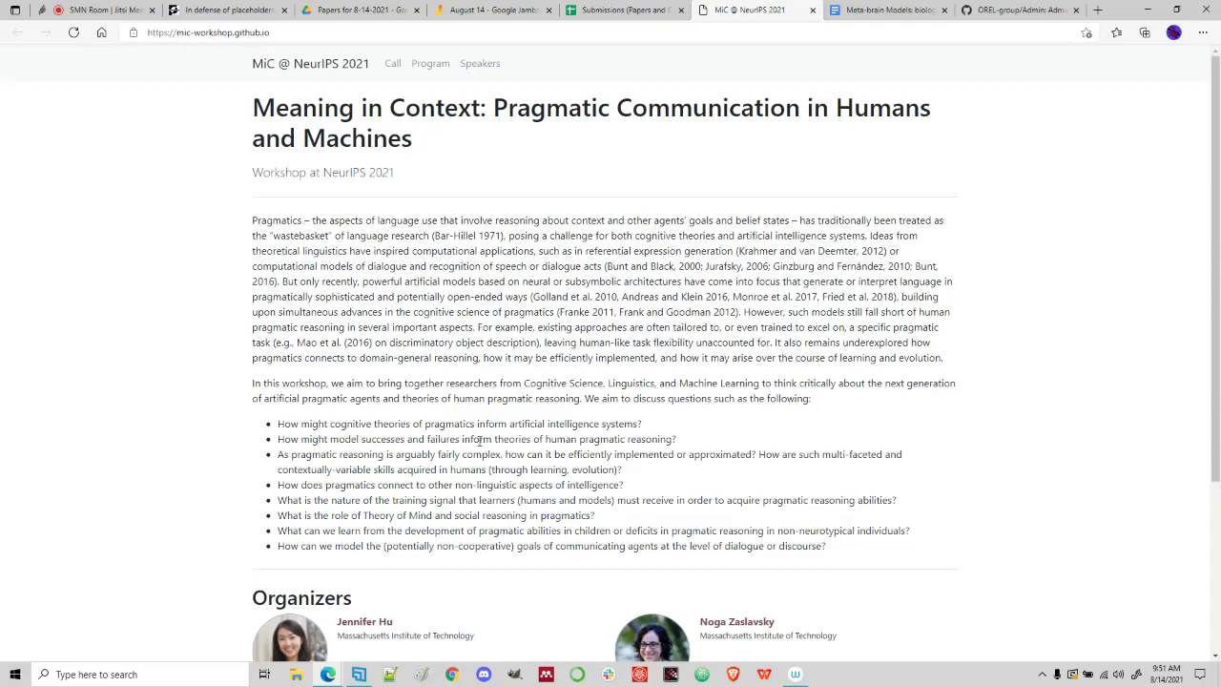
- Read the discussion questions and organizers on the MiC @ NeurIPS 2021 page, and close it to return to the Submissions spreadsheet
scroll(479, 440, "down", 2)
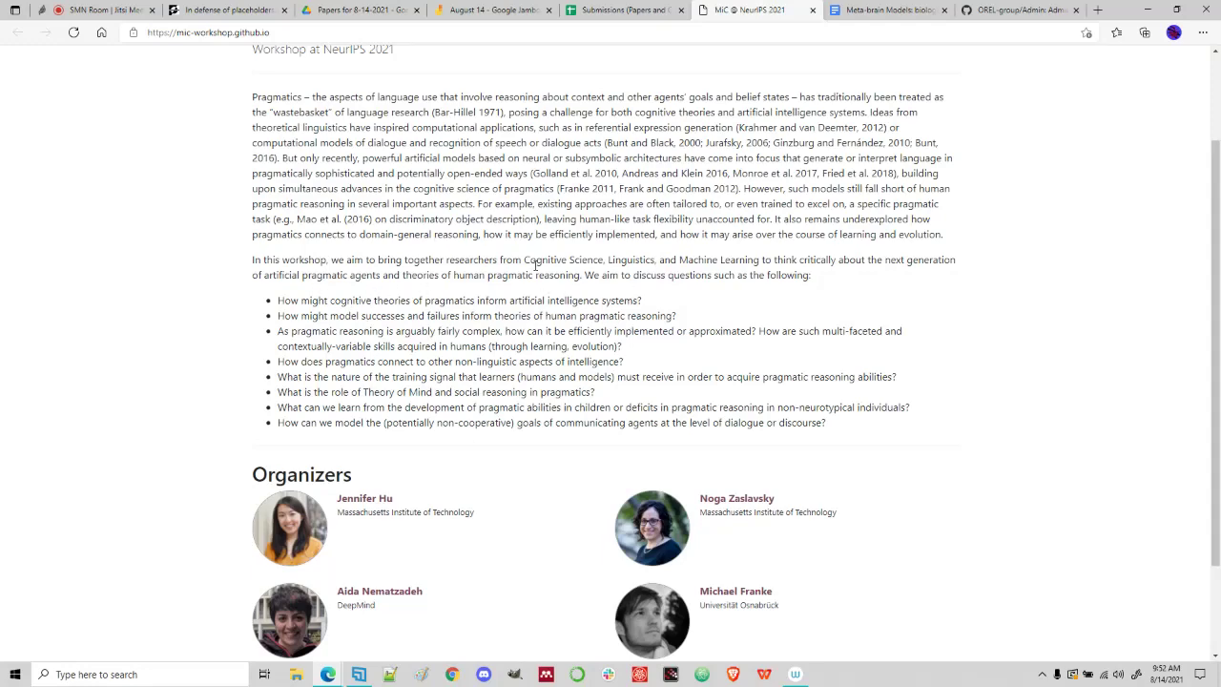
scroll(278, 321, "down", 1)
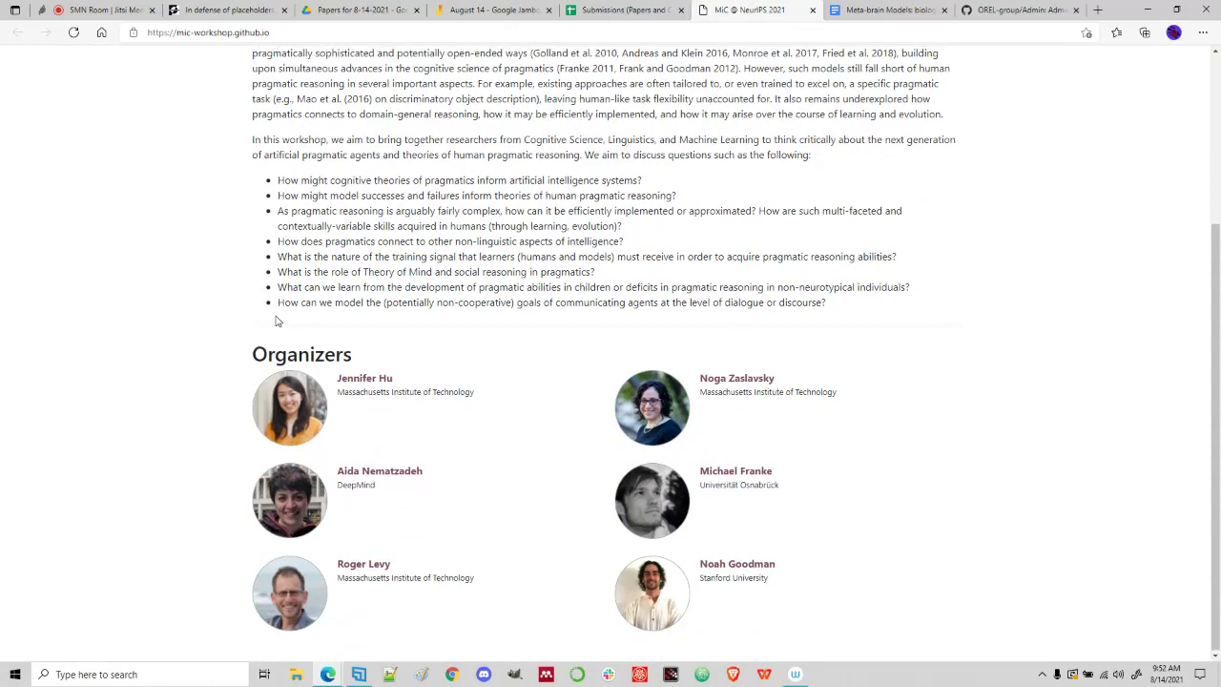
scroll(278, 320, "up", 1)
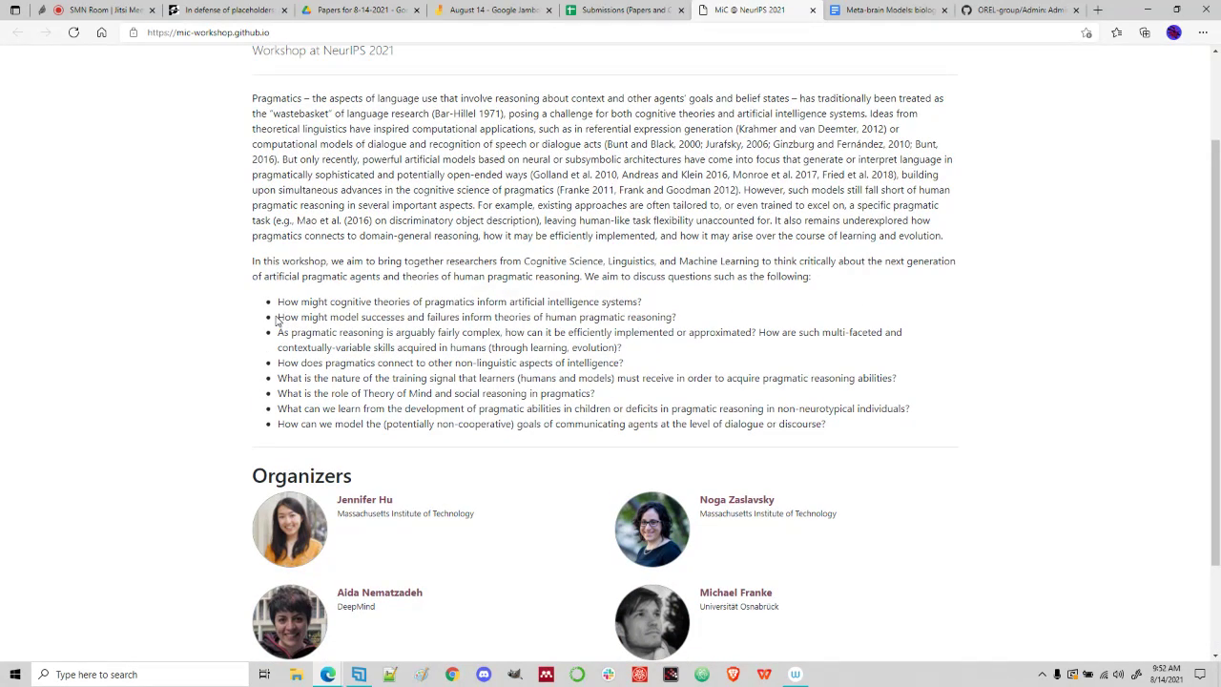
left_click(813, 10)
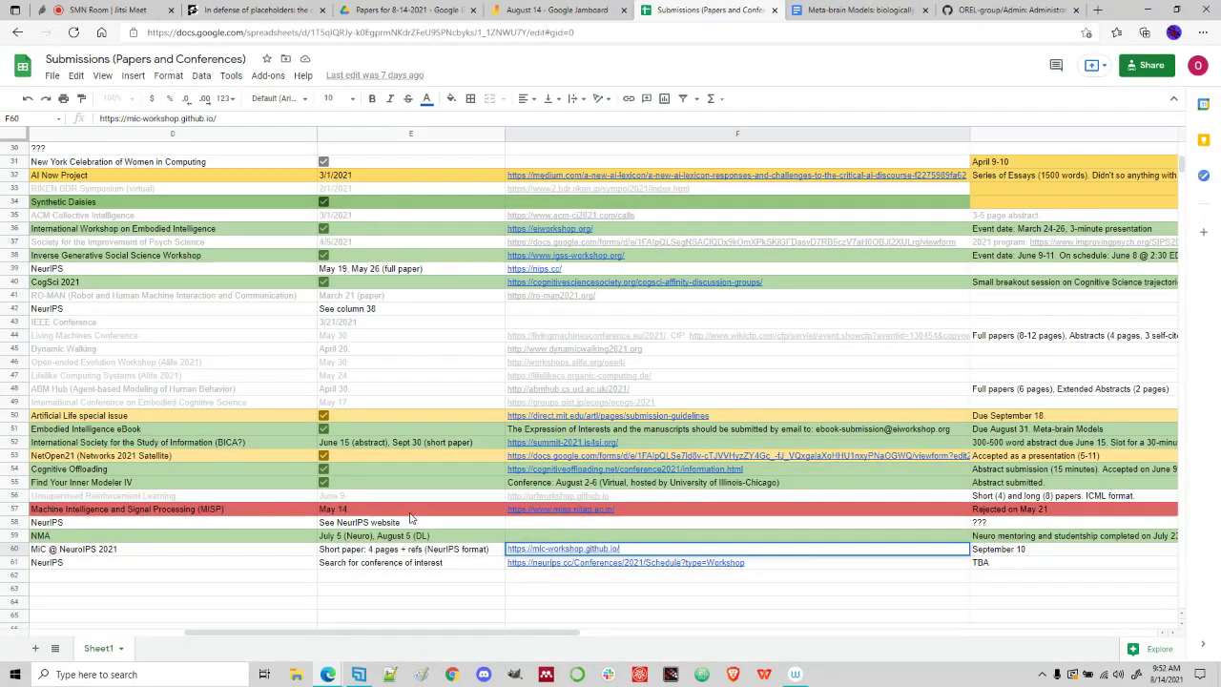
- Point out the NMA entry and its deadline, and the Artificial Life special issue entry across to its submission-guidelines link
left_click(133, 539)
left_click(340, 537)
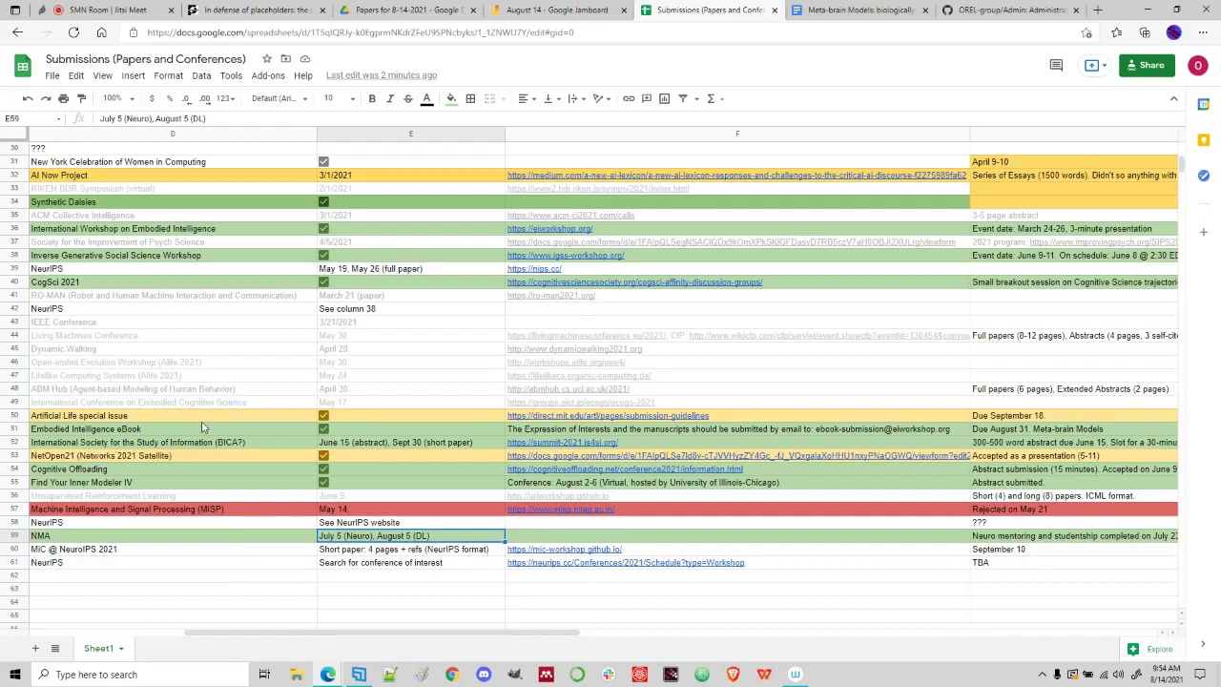
left_click(288, 417)
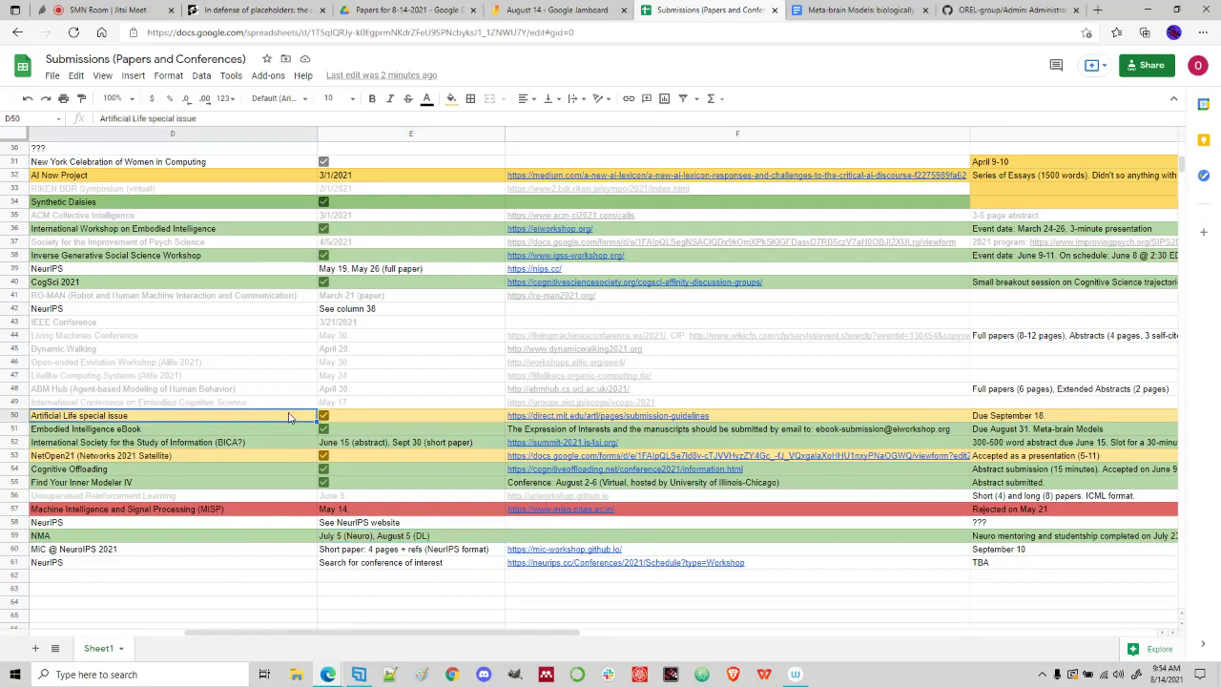
key("Right")
key("Left")
key("Right")
key("Right")
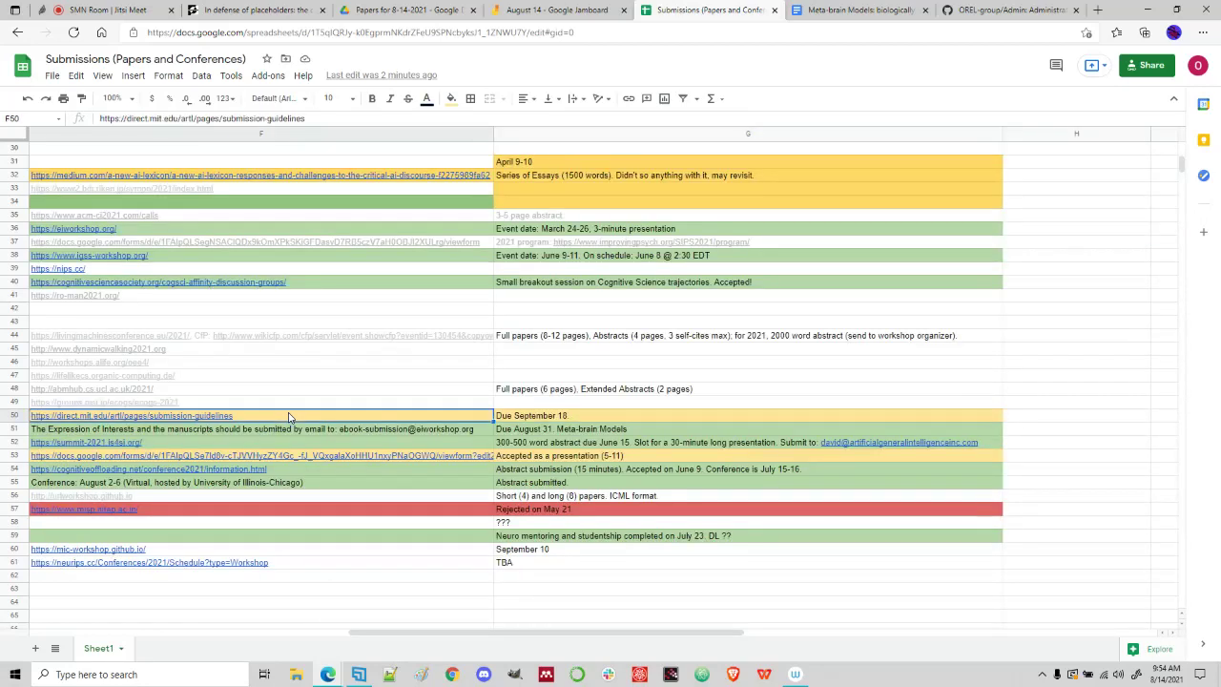
- Point out the Continual Embodied Learning paper title and follow the Meta-brain Models entry across to its submission instructions and deadline note
key("Left")
key("Left")
key("Left")
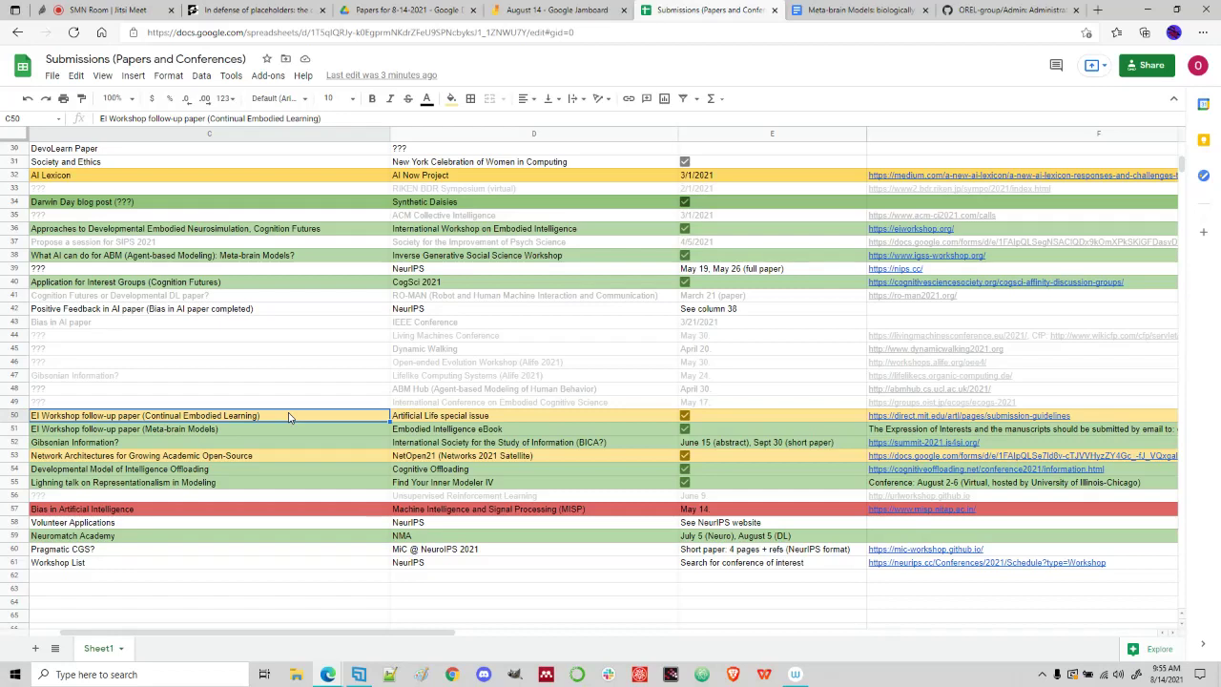
key("Down")
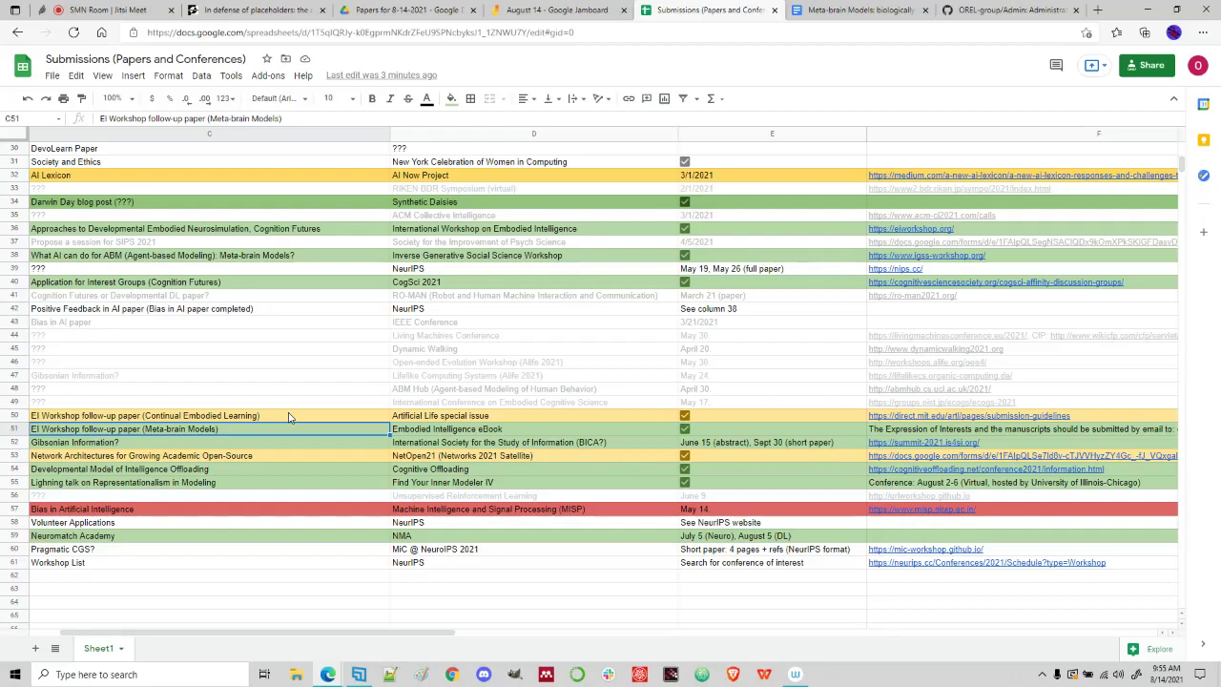
key("Right")
key("Right")
key("Right")
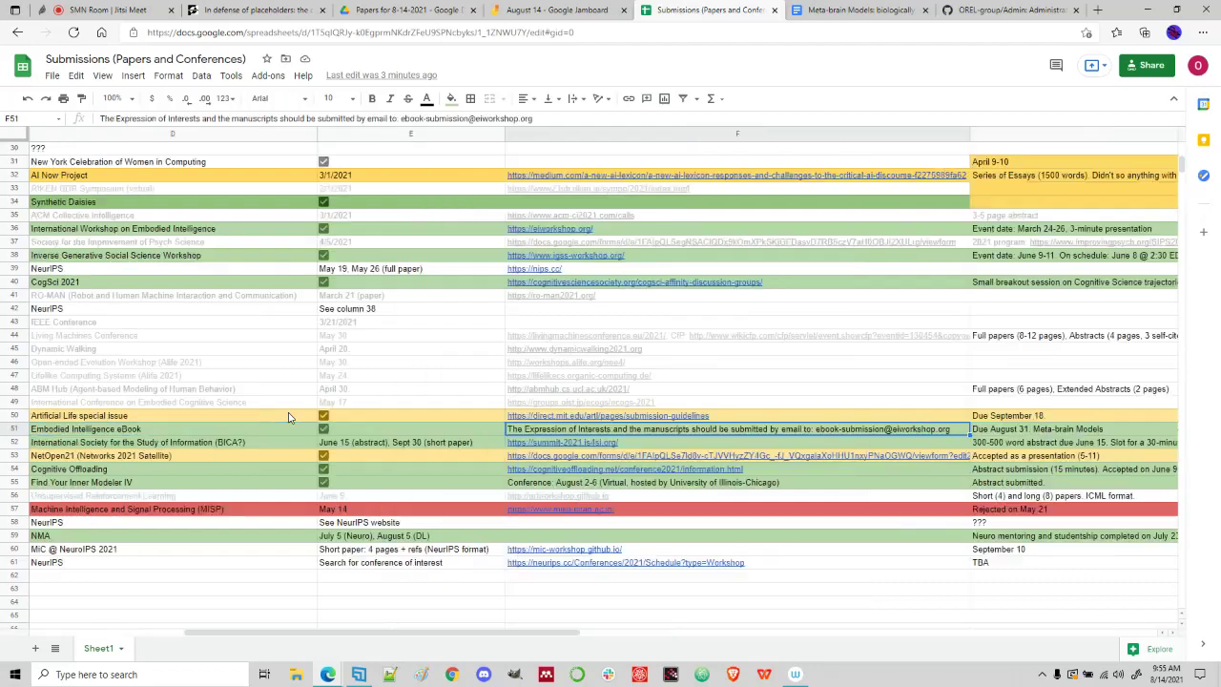
key("Right")
- Return to the start of the Meta-brain Models entry and point out the Gibsonian Information? title in the entry below it
key("Left")
key("Left")
key("Left")
key("Left")
key("Left")
key("Left")
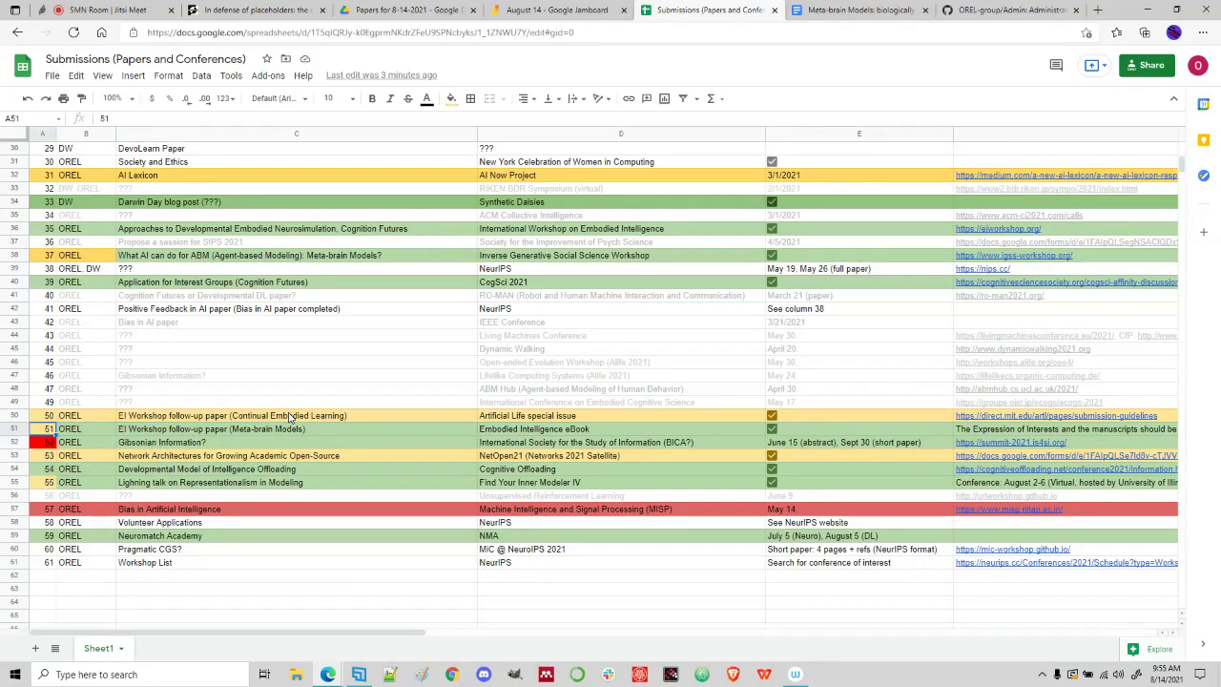
key("Down")
key("Right")
key("Right")
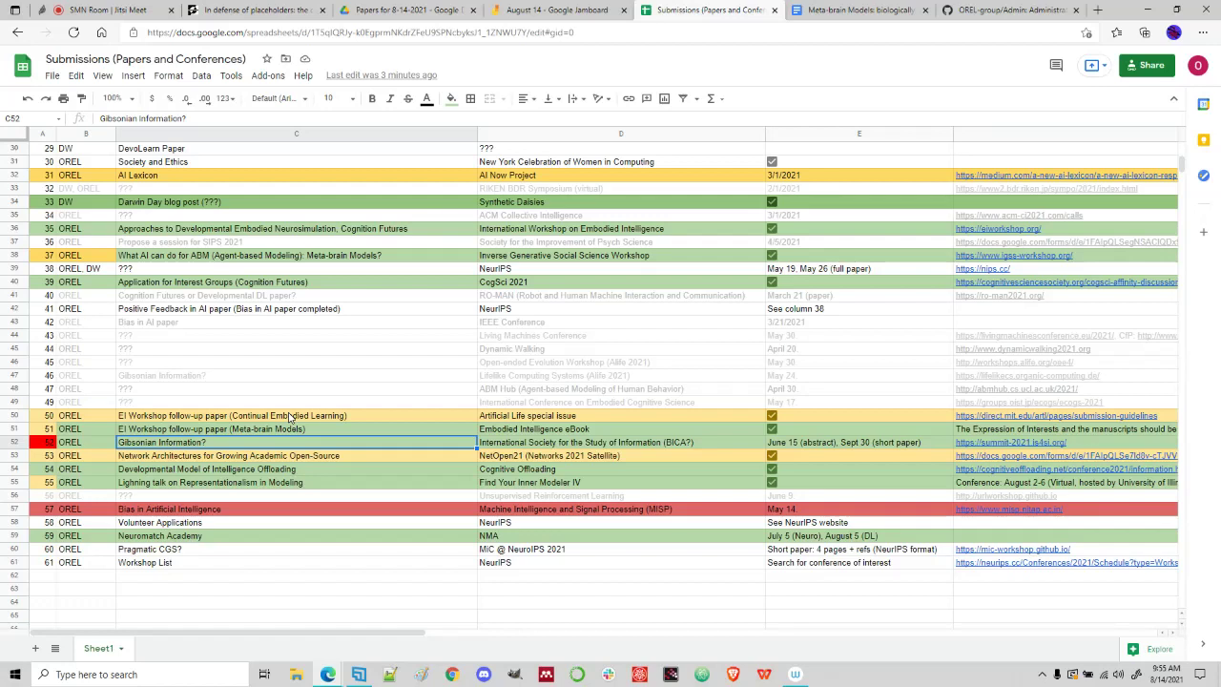
- Return to the Artificial Life special issue entry and show its submission checkbox, guidelines link and paper title
key("Up")
key("Up")
key("Up")
key("Up")
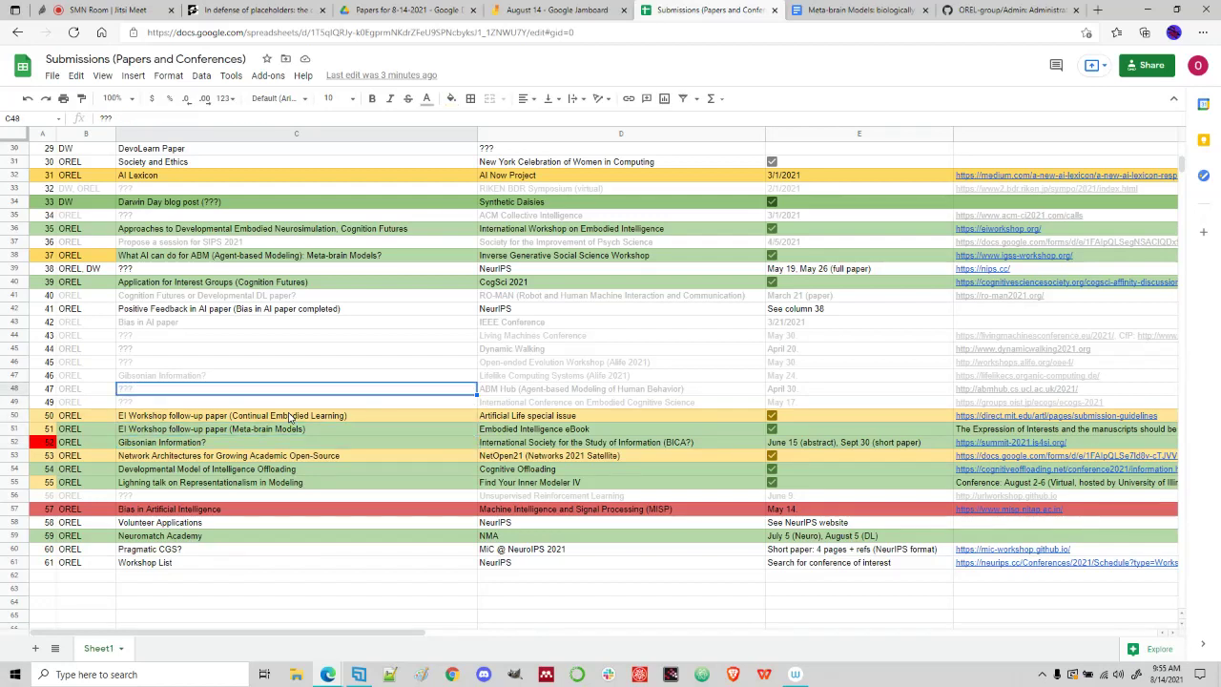
key("Down")
key("Down")
key("Right")
key("Right")
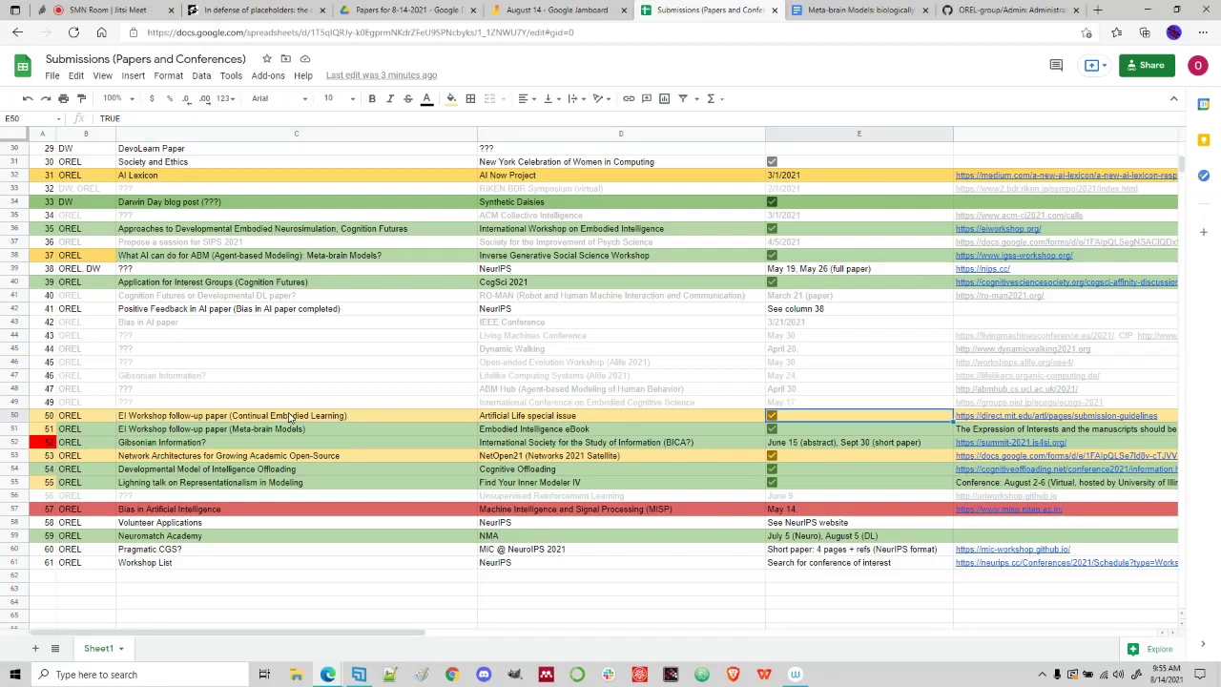
key("Right")
key("Left")
key("Left")
key("Left")
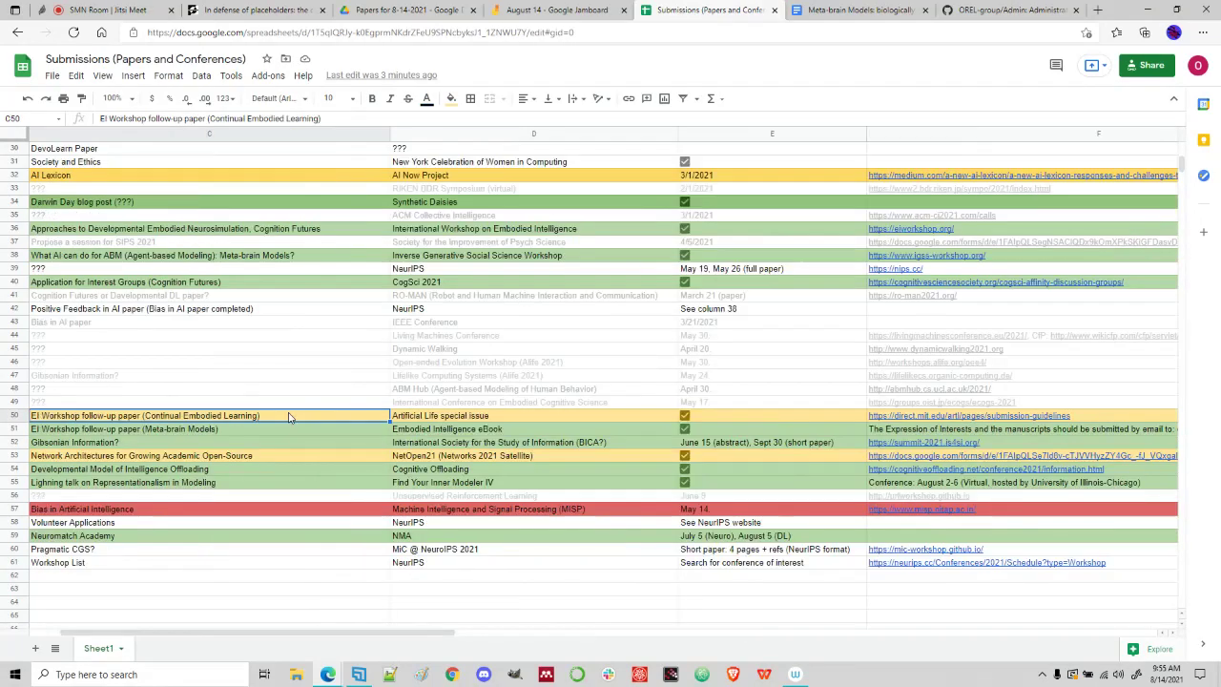
- Point out the Gibsonian Information? and Developmental Model of Intelligence Offloading entries
key("Down")
key("Down")
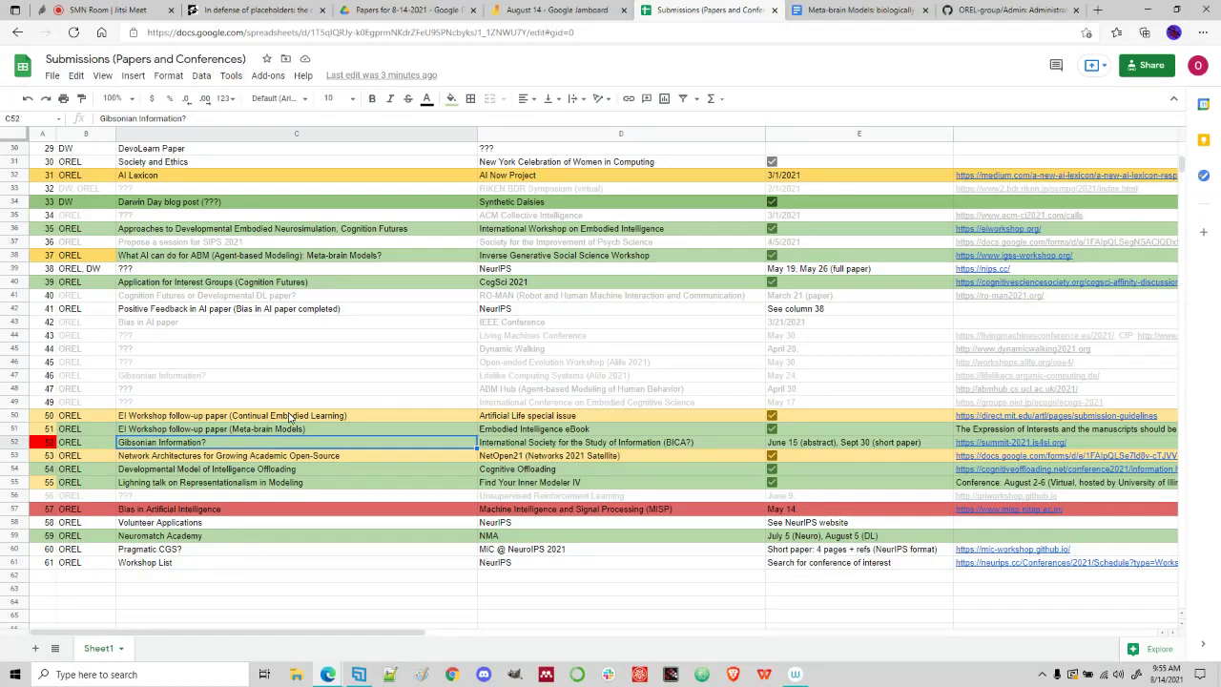
key("Down")
key("Down")
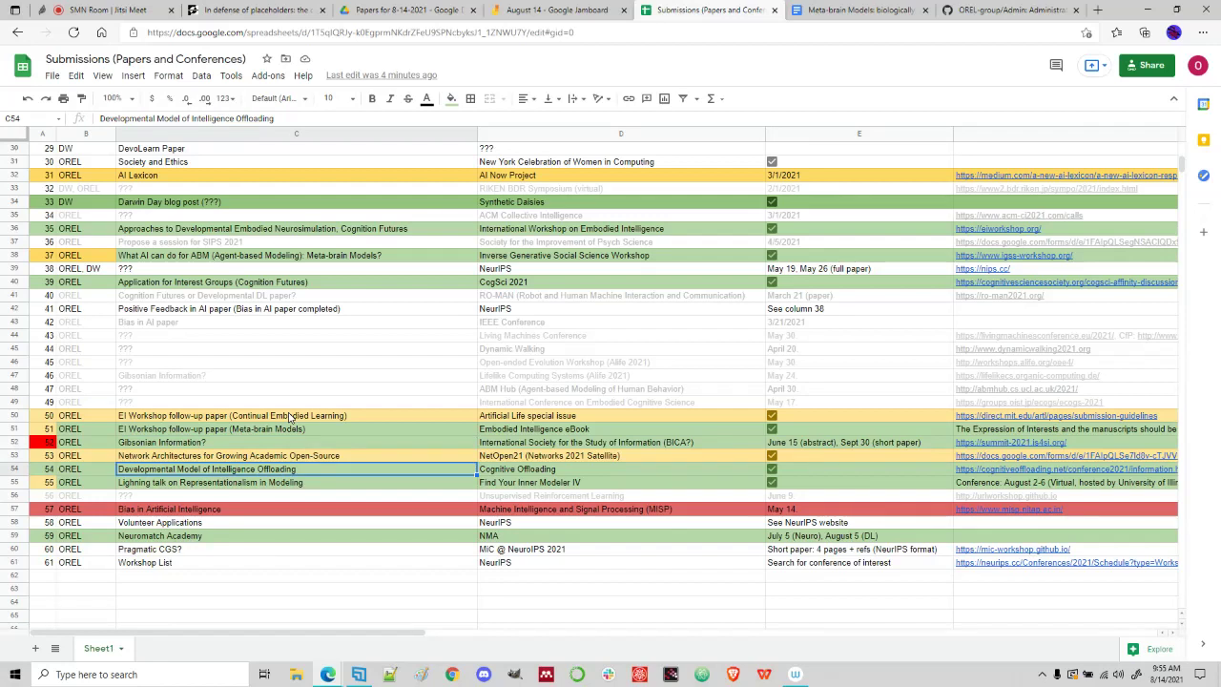
- Go back up through the earlier 2021 entries and point out the Positive Feedback in AI paper entry for NeurIPS
key("Up")
key("Up")
key("Up")
key("Up")
key("Up")
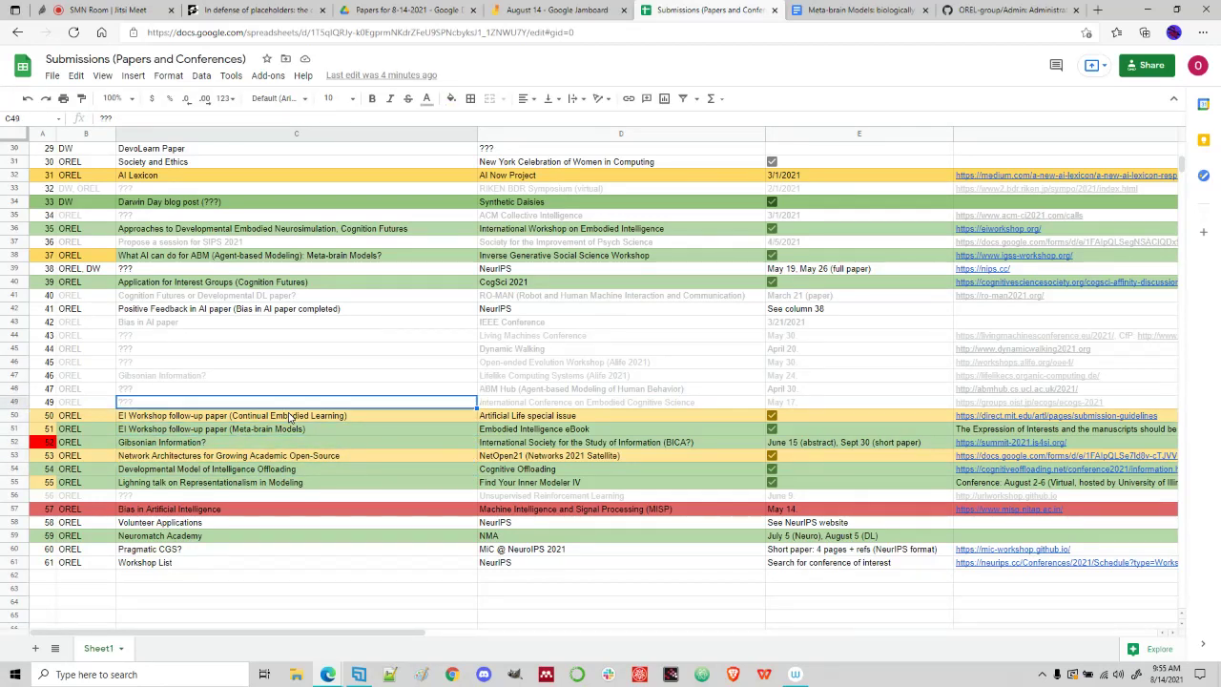
key("Down")
key("Up")
key("Up")
key("Up")
key("Up")
key("Up")
key("Up")
key("Up")
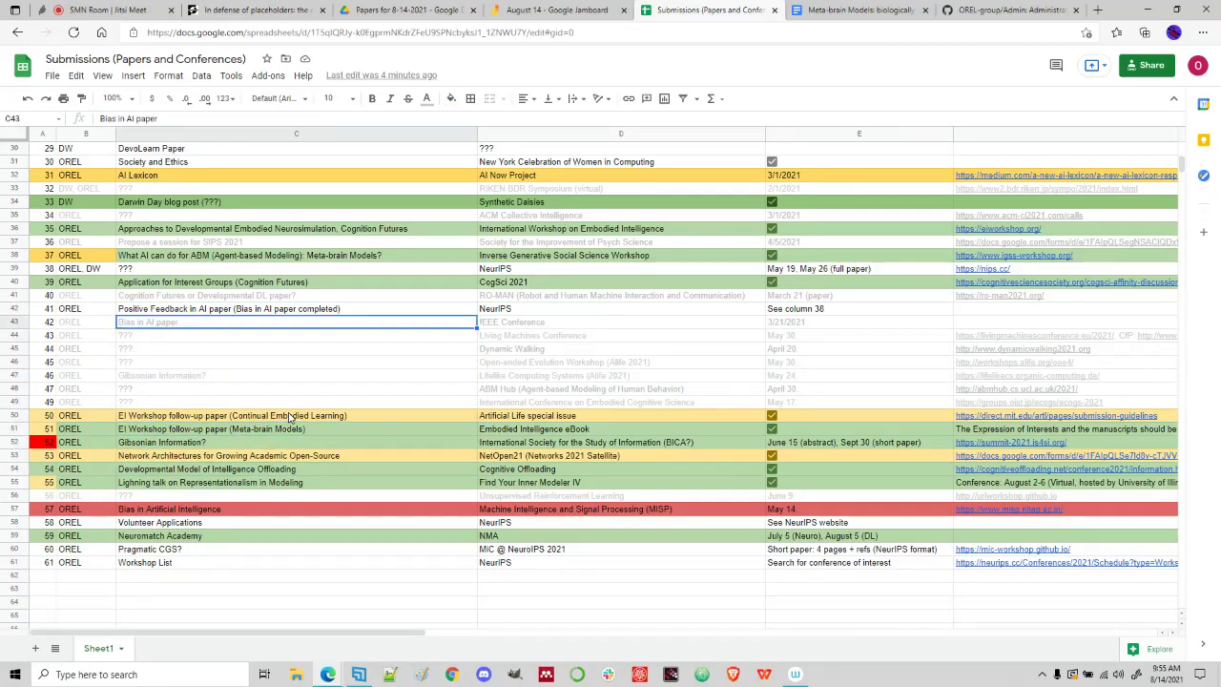
key("Up")
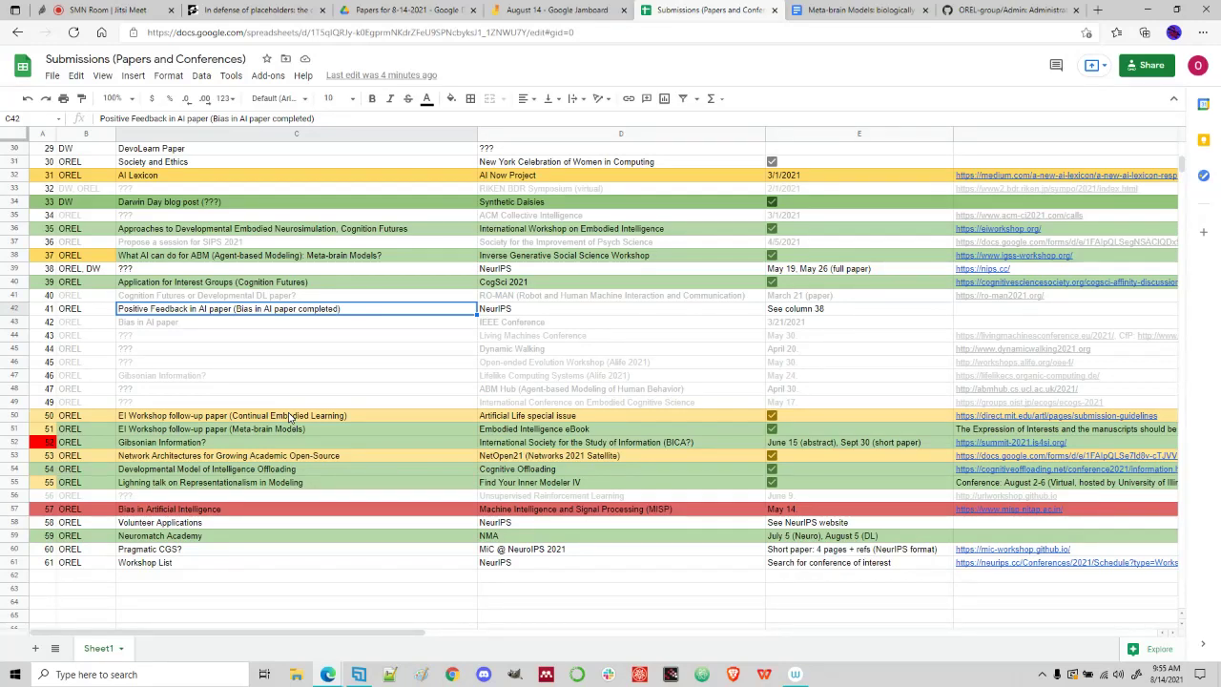
- Review the entries around the IEEE and Living Machines conferences, and continue back up to the Society and Ethics entry
key("Down")
key("Down")
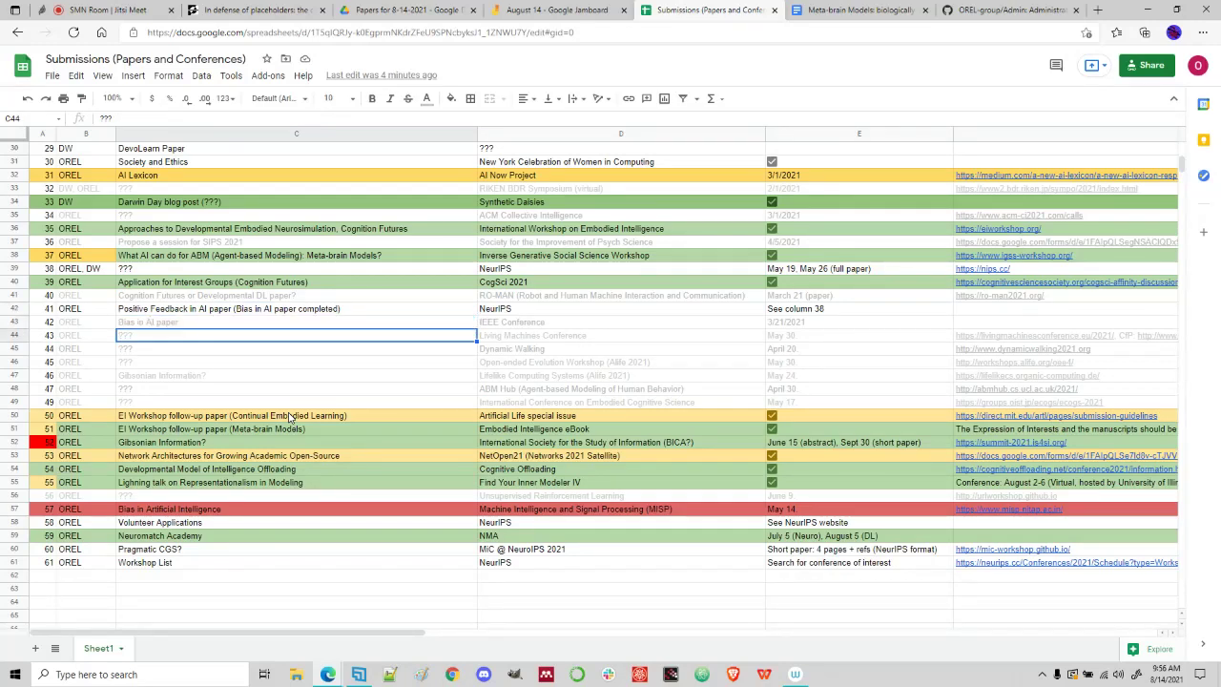
key("Down")
key("Down")
key("Down")
key("Up")
key("Up")
key("Up")
key("Up")
key("Up")
key("Up")
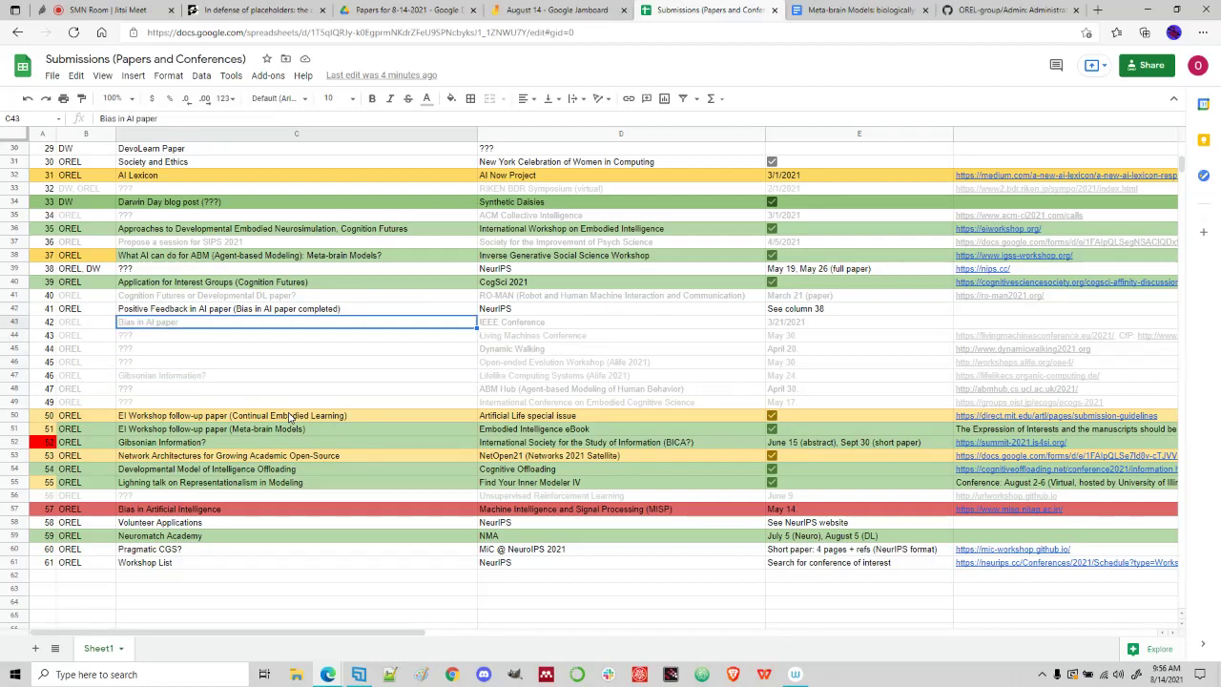
key("Up")
key("Up")
key("Up")
key("Up")
key("Up")
key("Up")
key("Up")
key("Up")
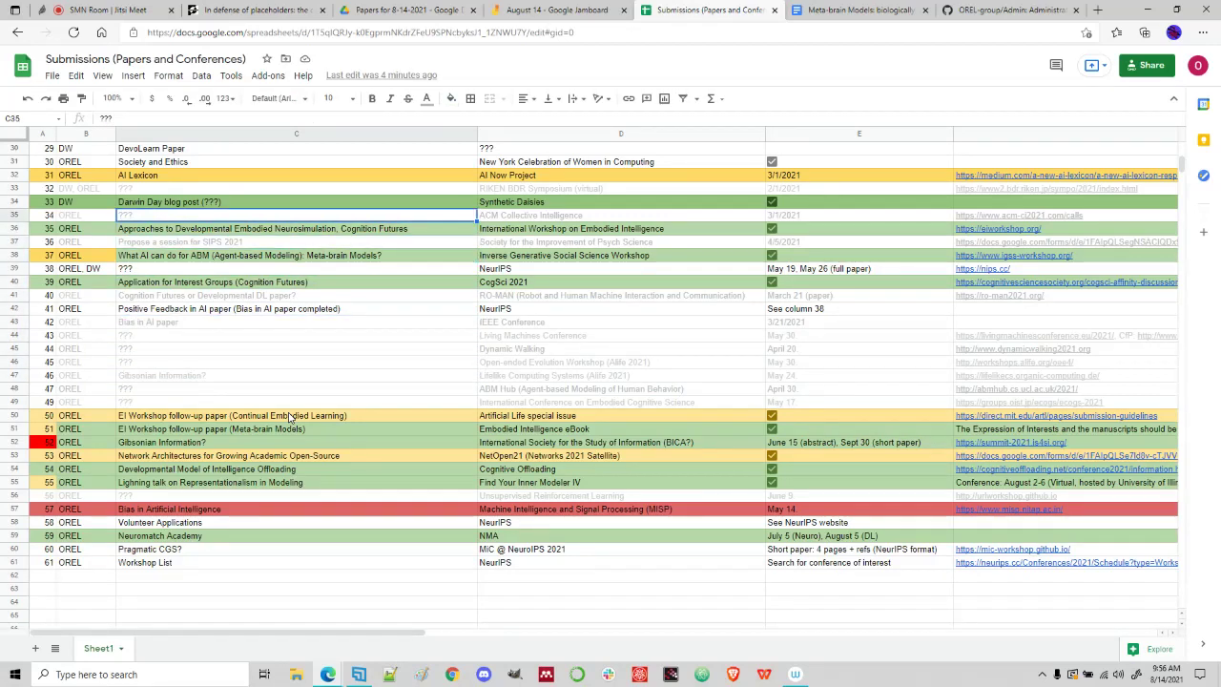
key("Up")
key("Up")
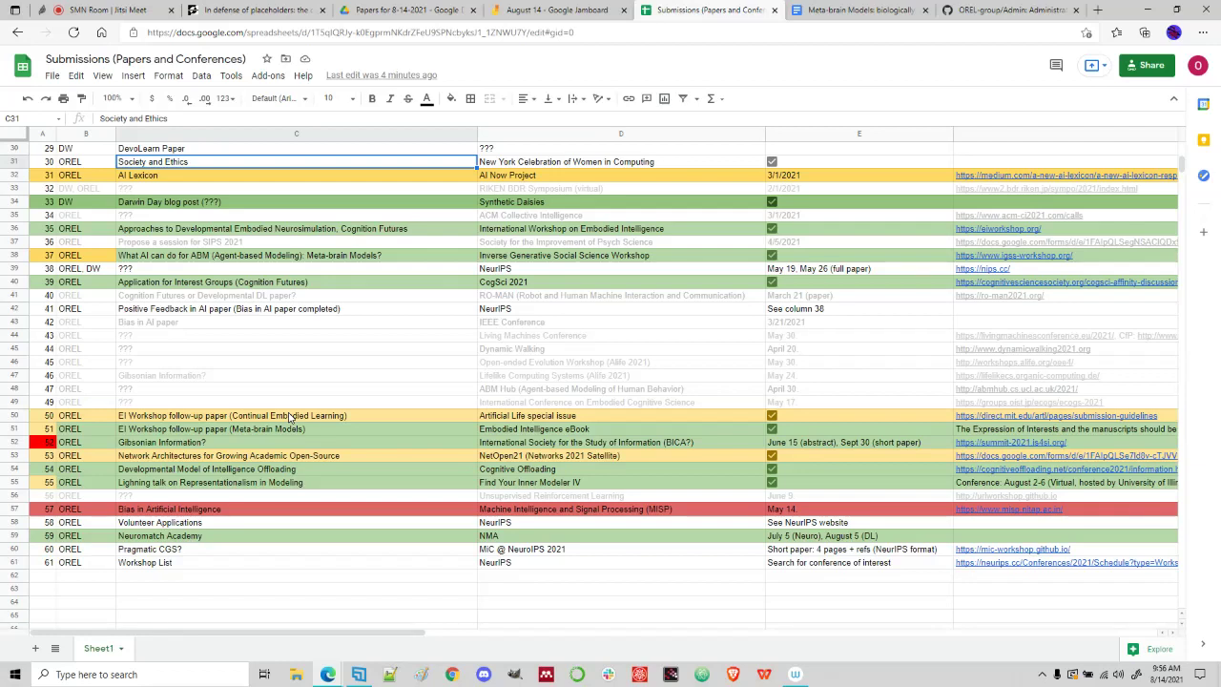
- Review the older submissions from Society and Ethics back up to the Lagrangian Coherent Structures entry for NERCCS Virtual
key("Up")
key("Up")
key("Up")
key("Up")
key("Up")
key("Up")
key("Up")
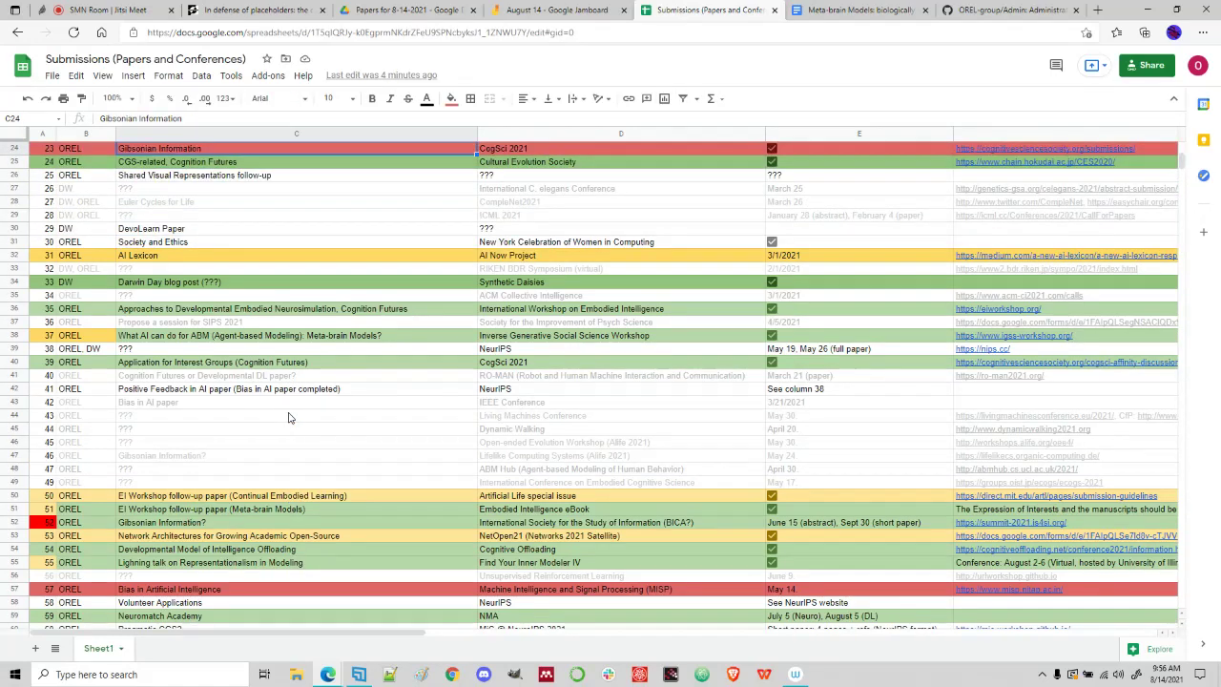
key("Up")
key("Up")
key("Up")
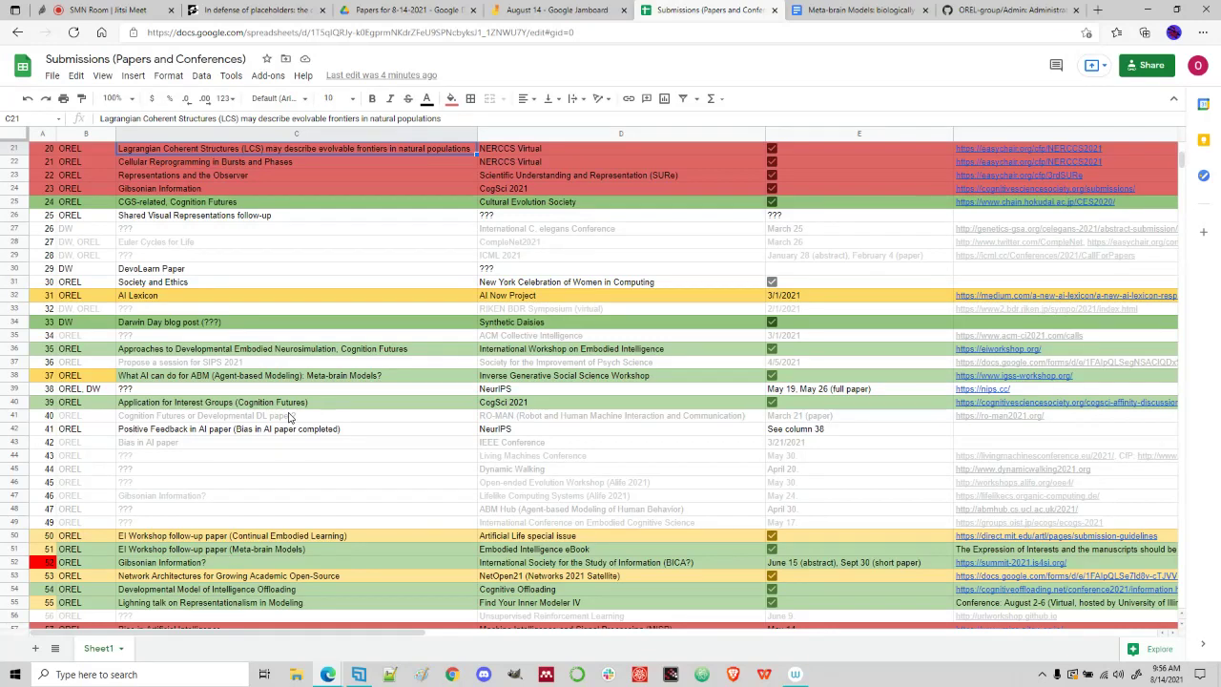
- Point out the CogSci 2021 Gibsonian Information, CGS-related Cognition Futures and Shared Visual Representations follow-up entries
key("Down")
key("Down")
key("Down")
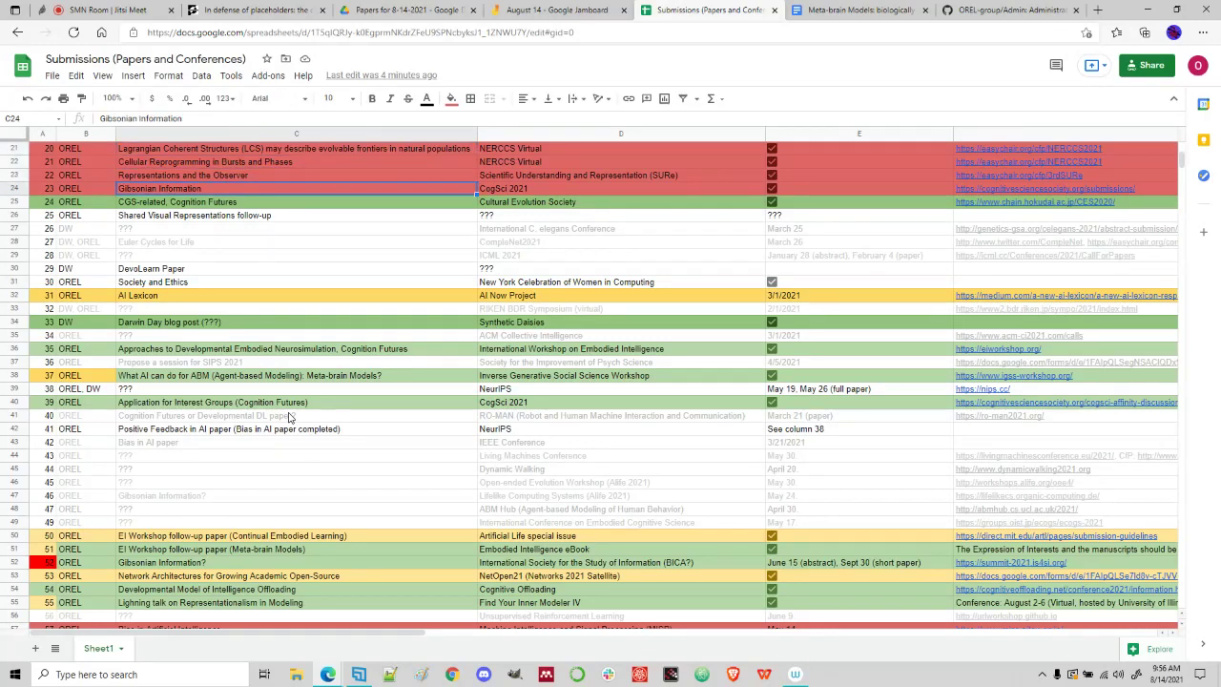
key("Down")
key("Down")
key("Down")
key("Up")
key("Up")
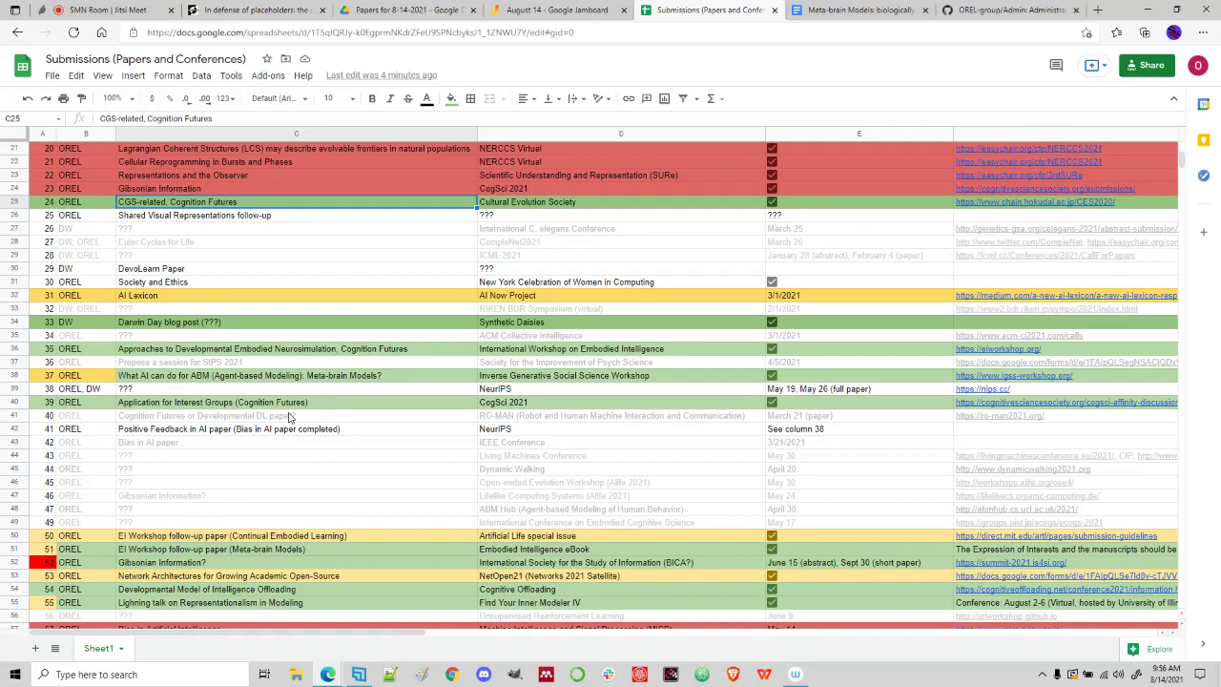
key("Down")
key("Down")
key("Up")
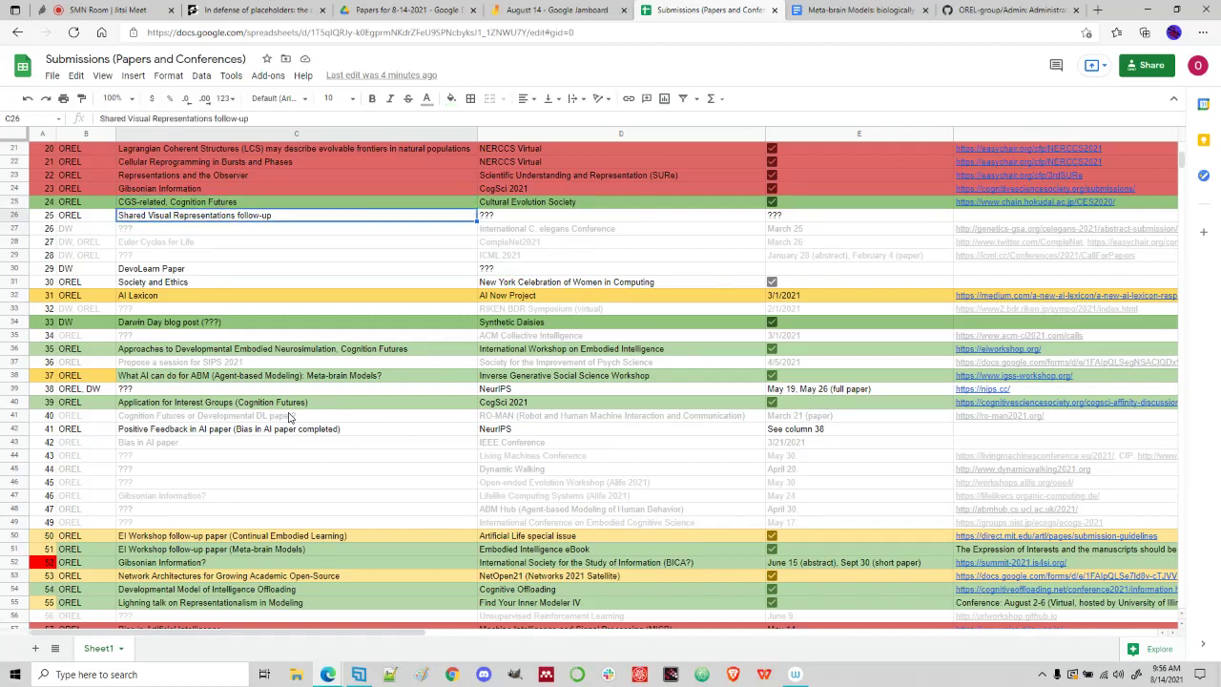
key("Up")
- Go through the submissions down to the end of the list and point out the Bias in Artificial Intelligence entry for MISP
key("Down")
key("Down")
key("Down")
key("Down")
key("Down")
key("Down")
key("Down")
key("Down")
key("Down")
key("Down")
key("Down")
key("Down")
key("Down")
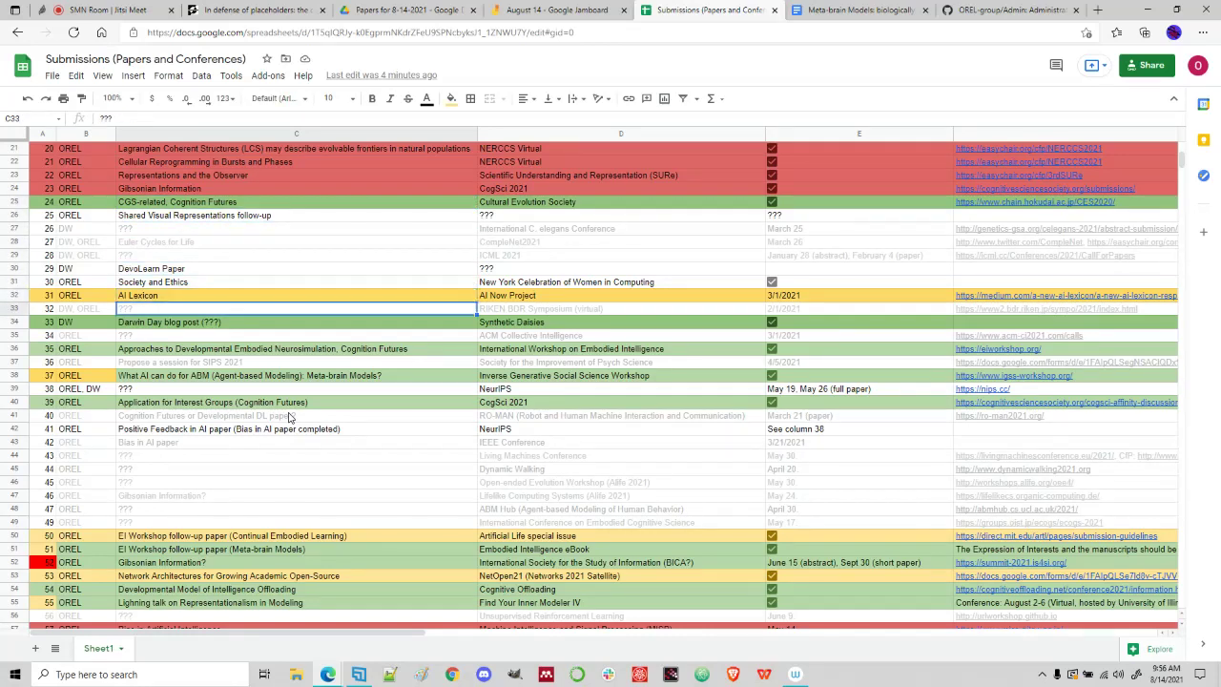
key("Down")
key("Down")
key("Down")
key("Down")
key("Down")
key("Down")
key("Down")
key("Down")
key("Down")
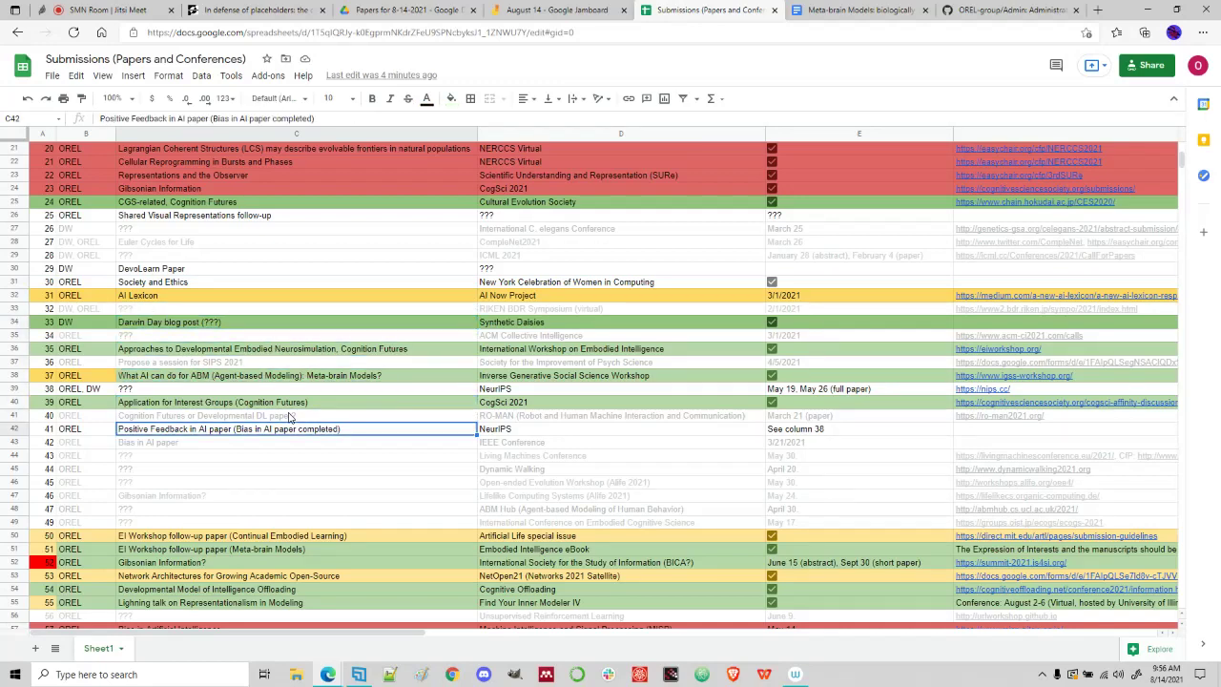
key("Down")
key("Down")
key("Down")
key("Down")
key("Down")
key("Down")
key("Down")
key("Down")
key("Down")
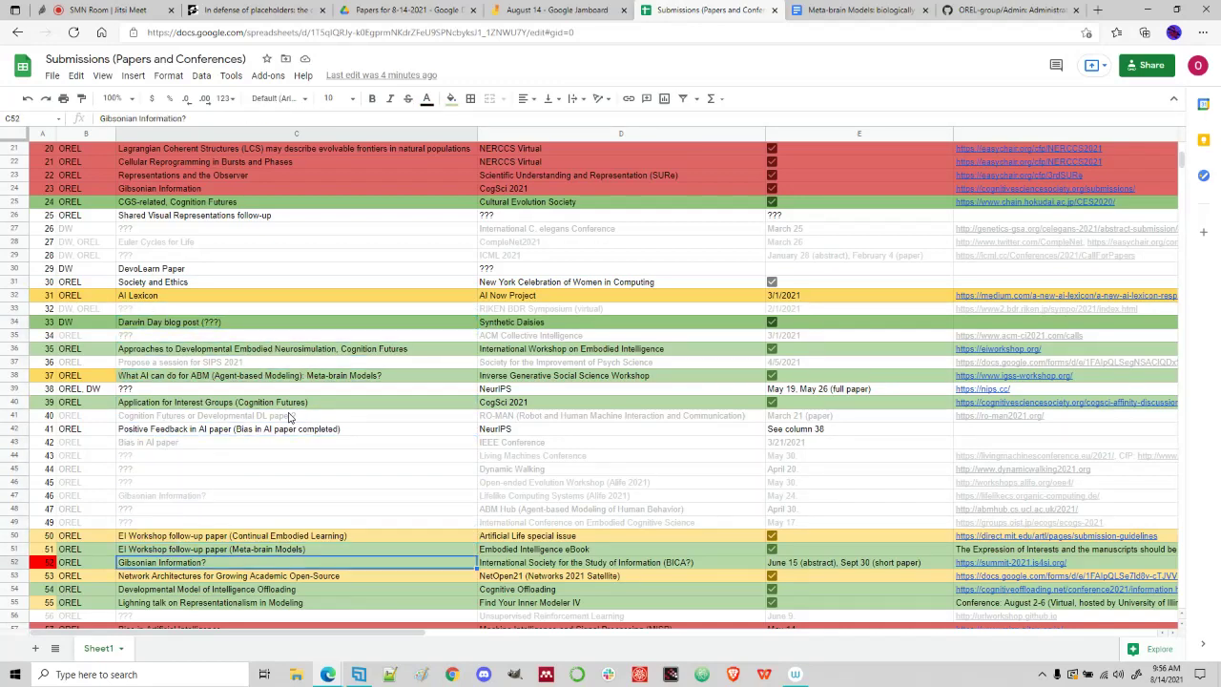
key("Down")
key("Down")
key("Down")
key("Down")
key("Down")
key("Down")
key("Down")
key("Down")
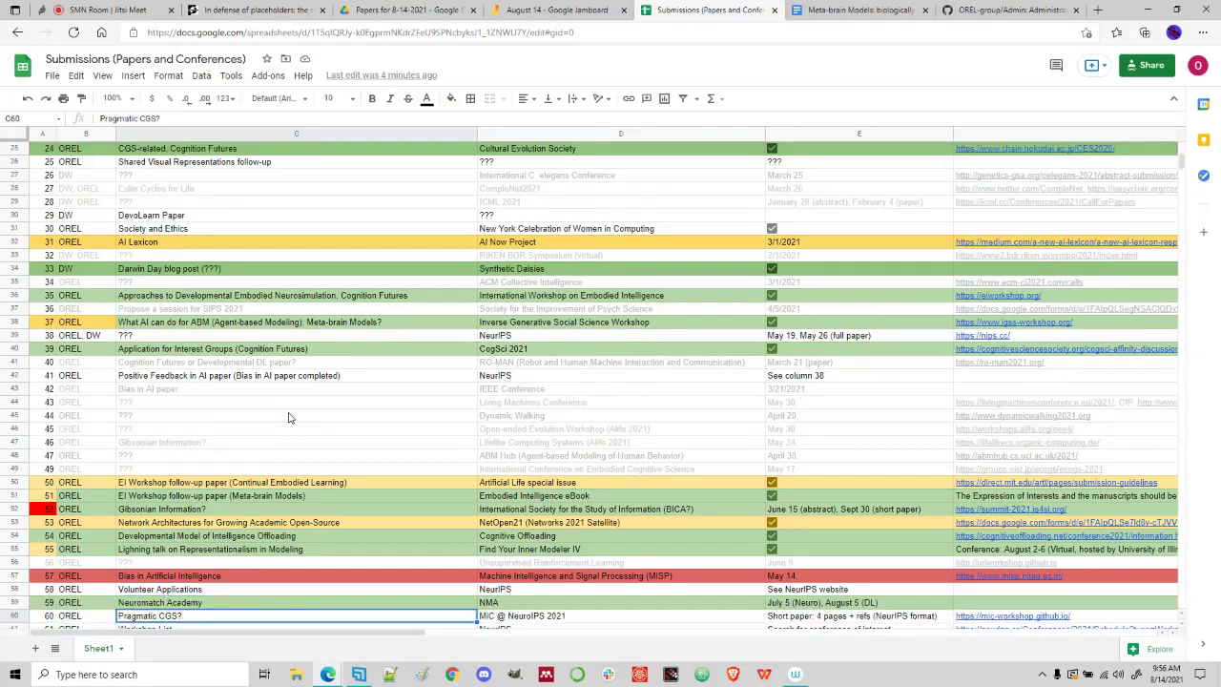
key("Down")
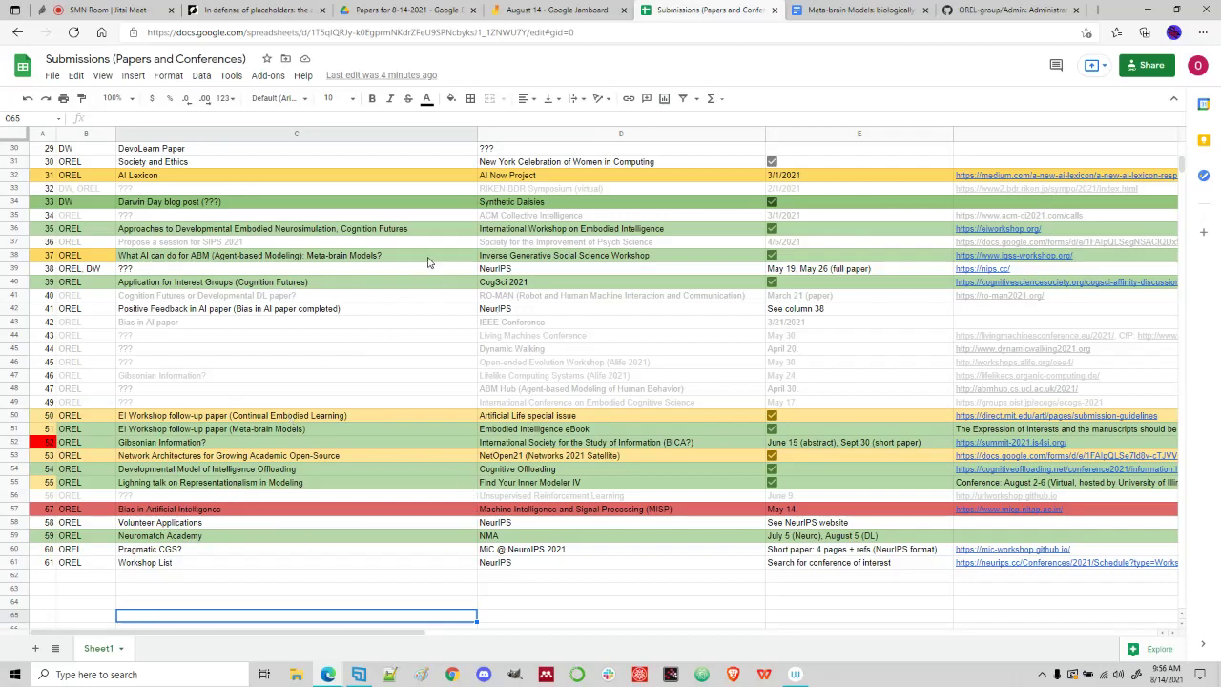
left_click(179, 510)
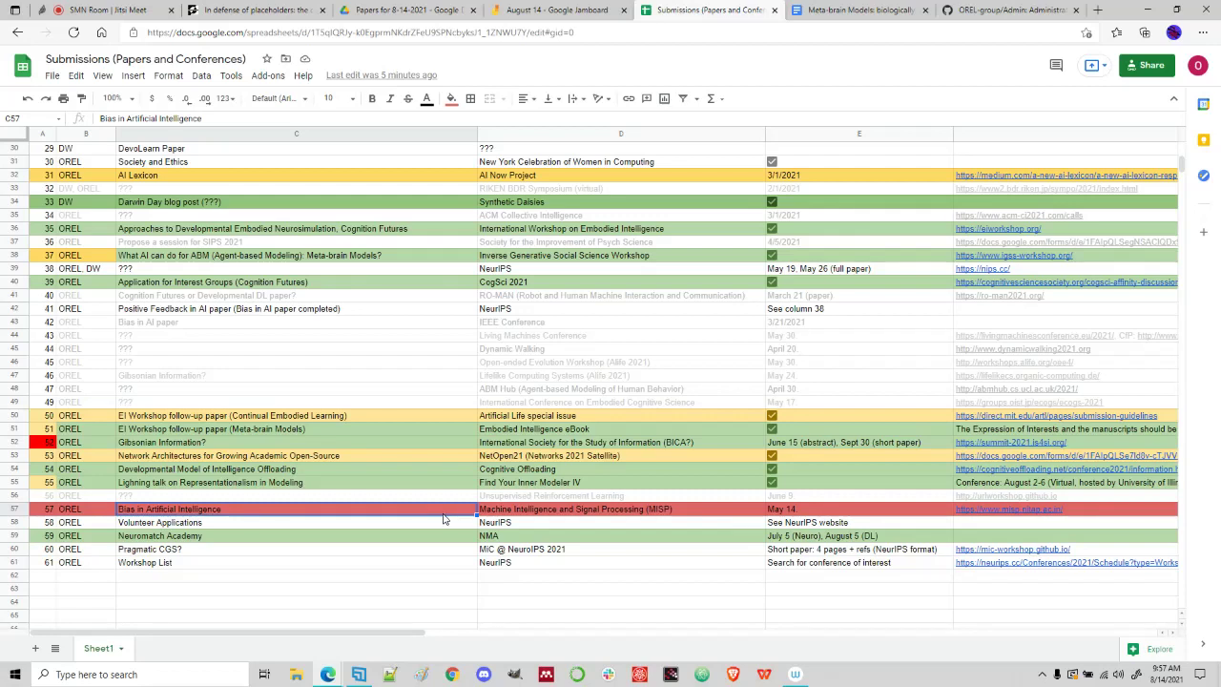
- Open the Meta-brain Models document and read from its abstract and introduction through the Justification of Work in Prior Approaches section
left_click(861, 13)
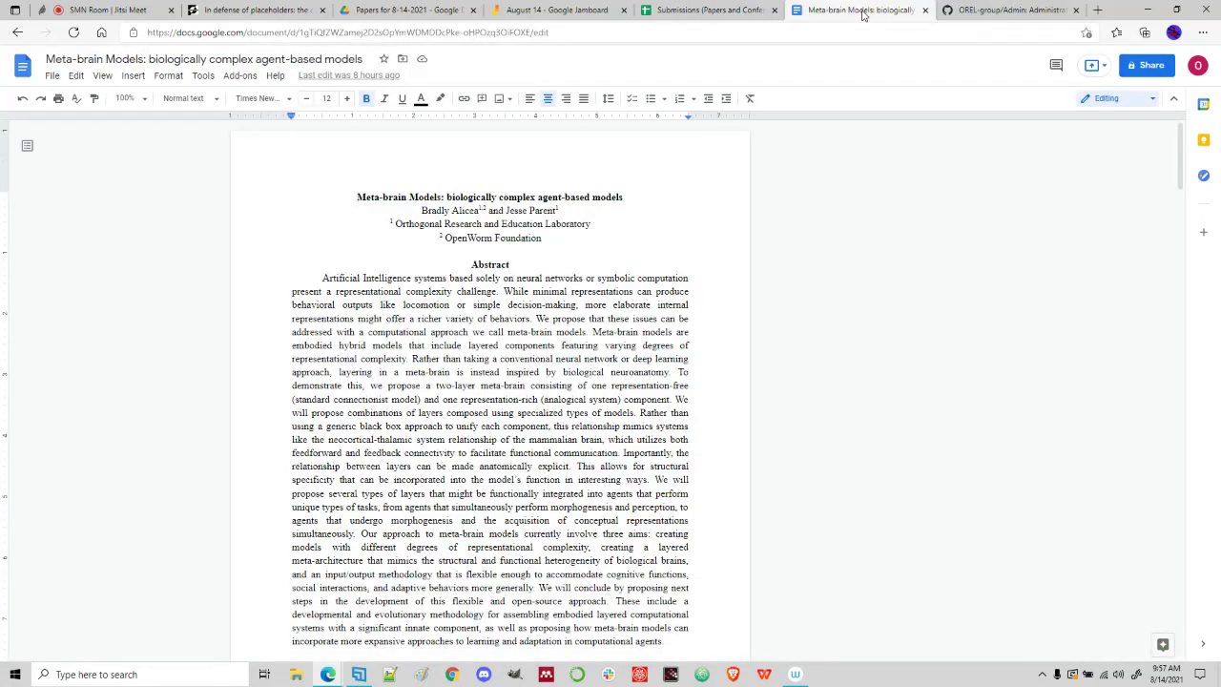
scroll(842, 259, "down", 1)
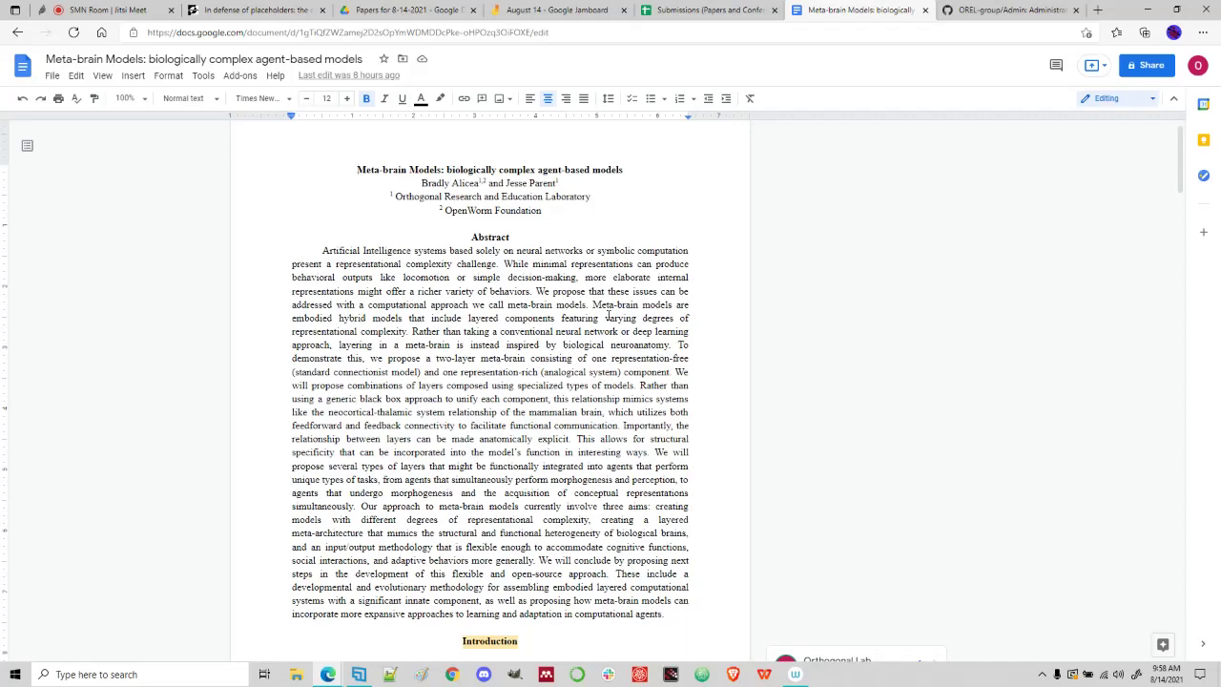
scroll(454, 406, "down", 5)
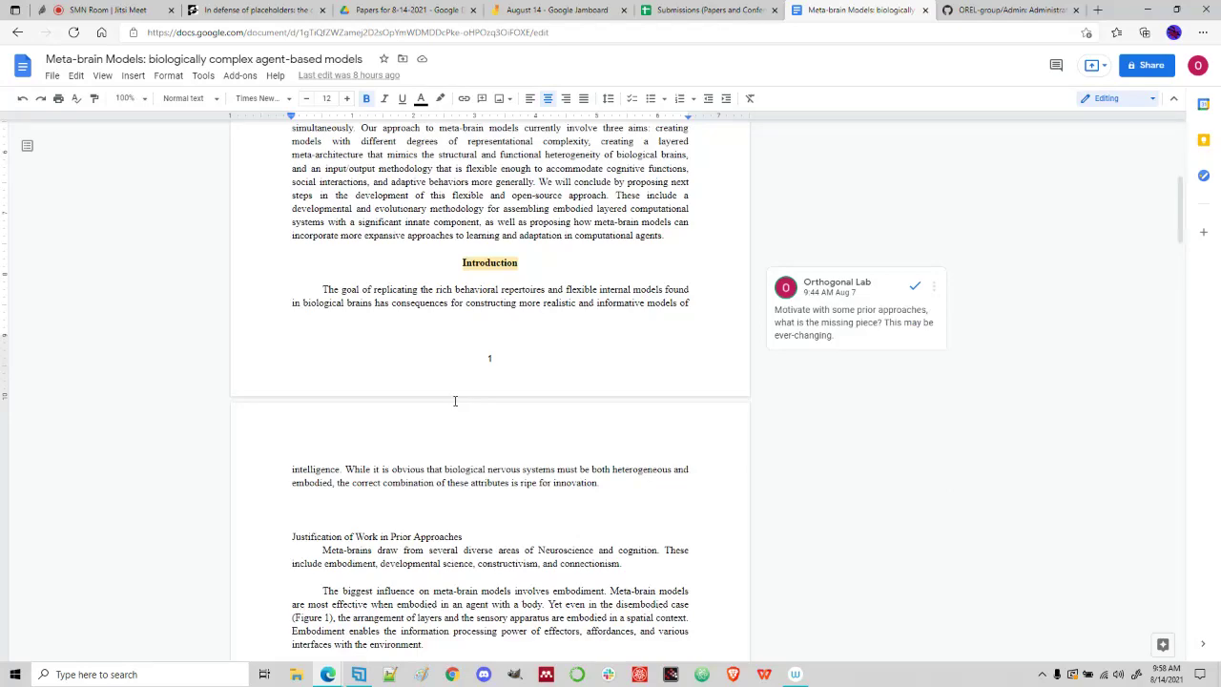
scroll(454, 407, "down", 2)
scroll(454, 400, "down", 2)
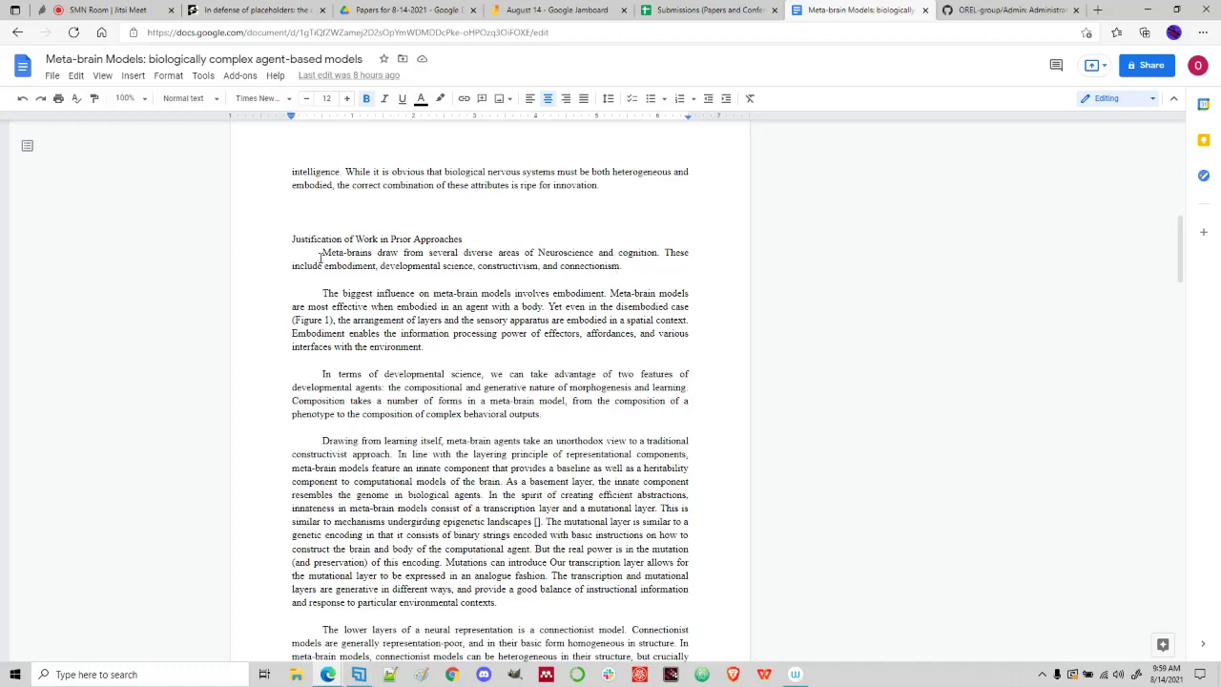
scroll(642, 375, "down", 3)
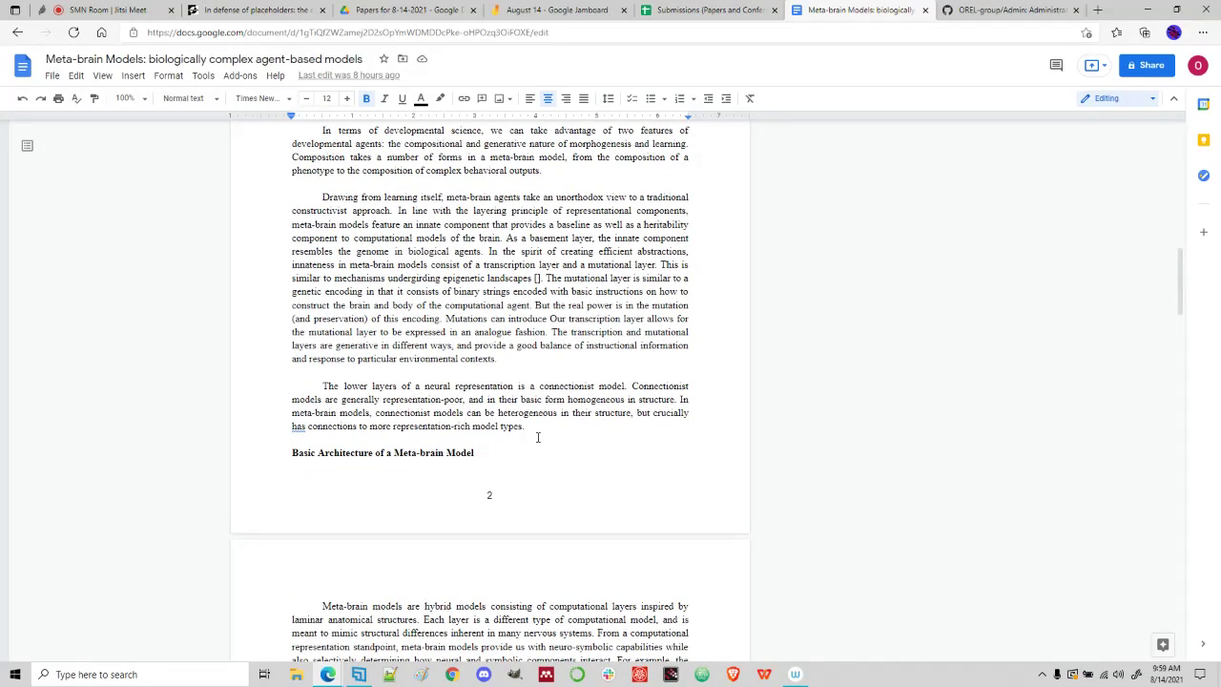
scroll(537, 437, "up", 2)
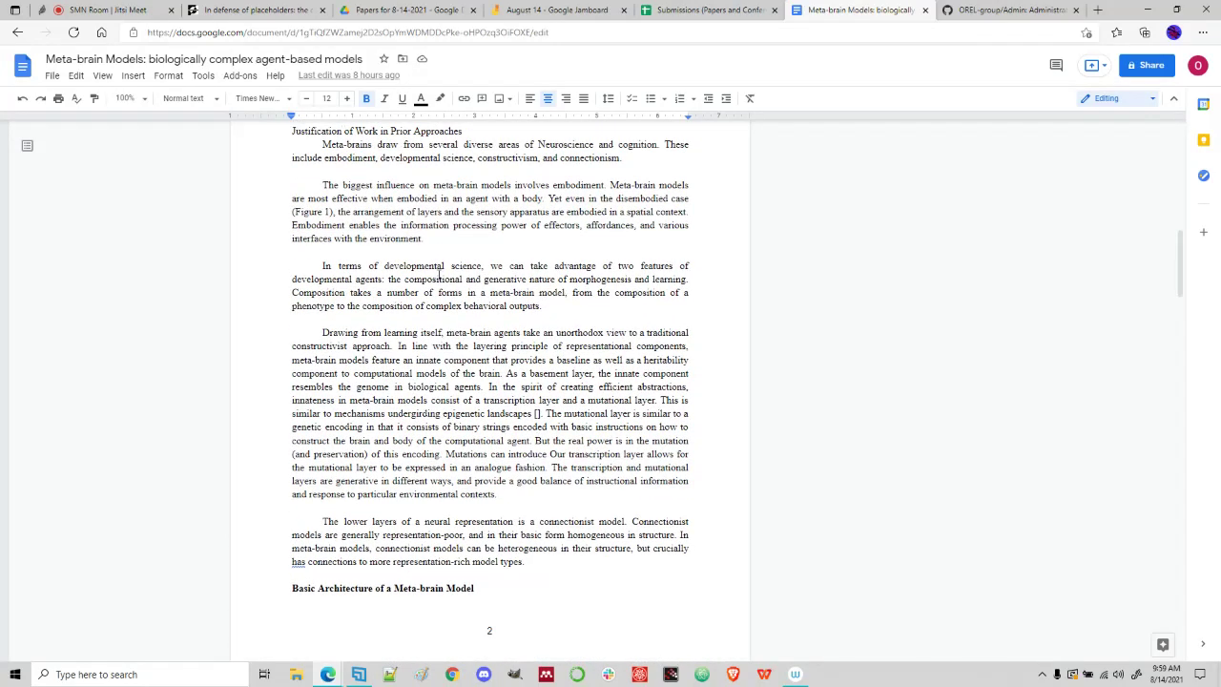
scroll(440, 275, "up", 1)
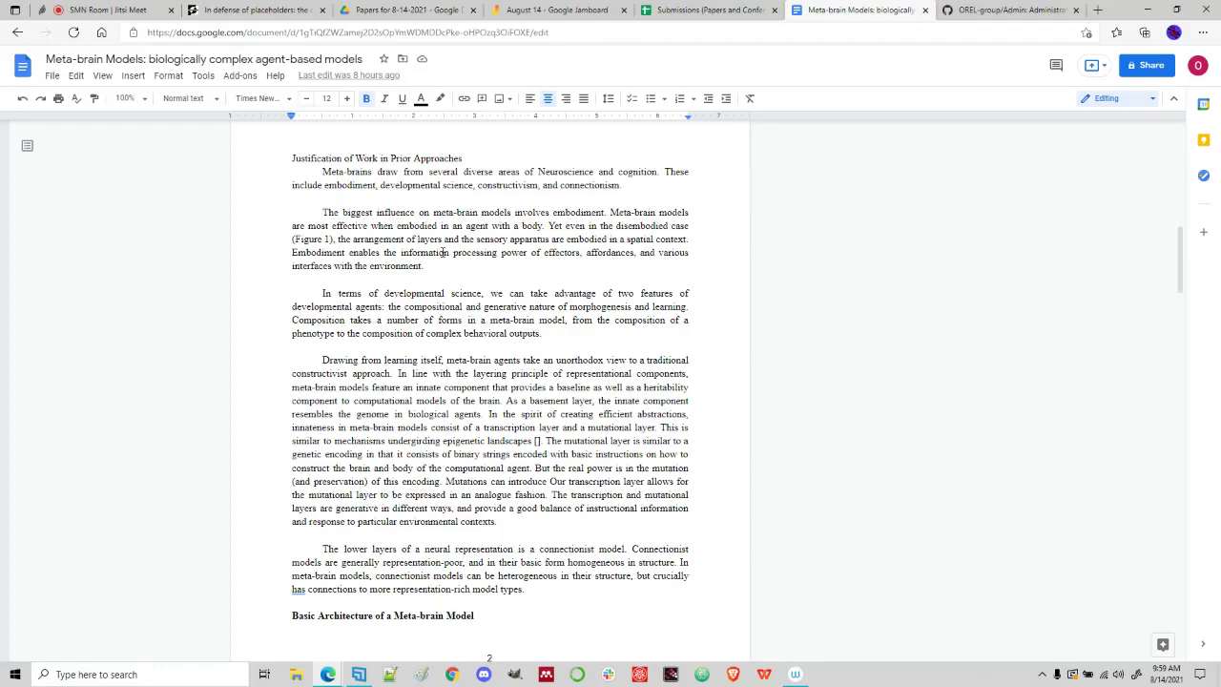
- Go back over the abstract, introduction and prior approaches, and read on through Basic Architecture to the Levels of Representation section
scroll(444, 252, "up", 5)
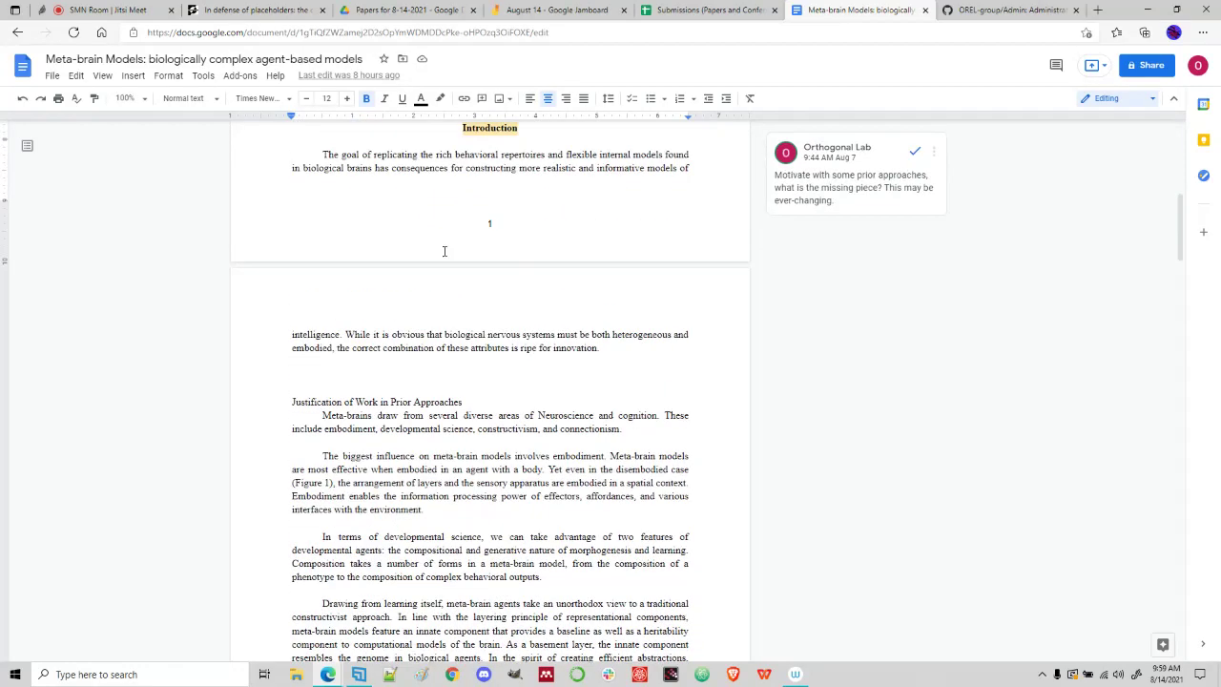
scroll(444, 252, "up", 3)
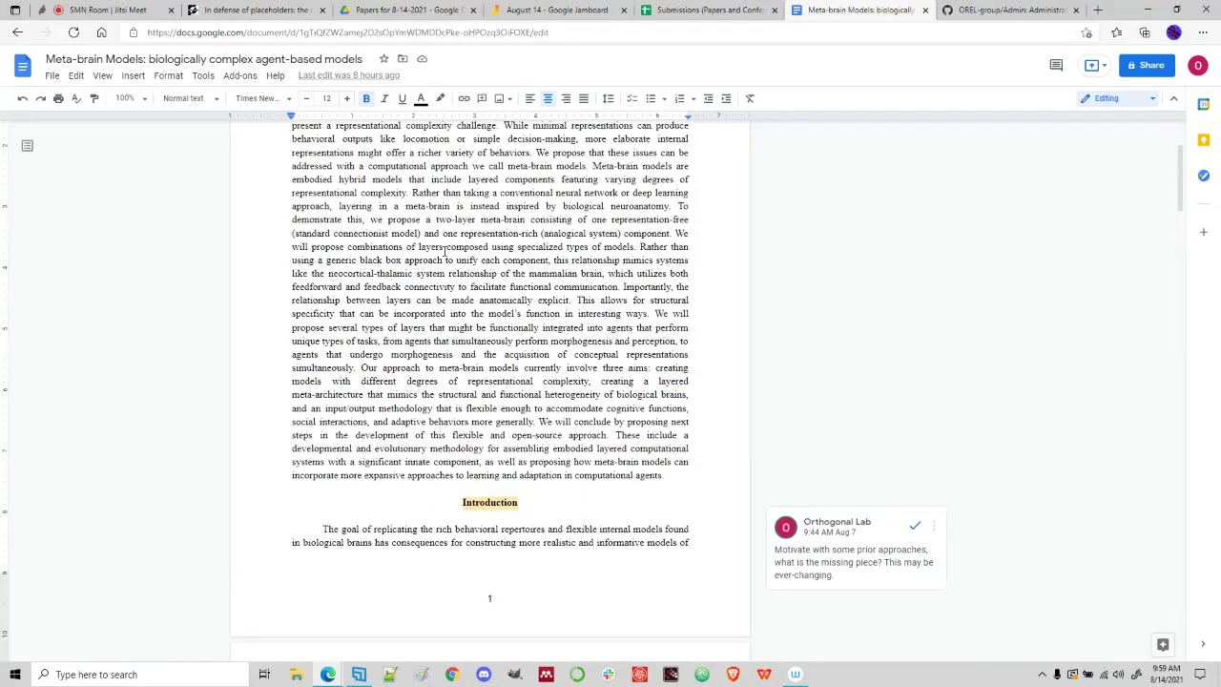
scroll(444, 251, "down", 4)
scroll(444, 251, "down", 4)
scroll(421, 293, "up", 2)
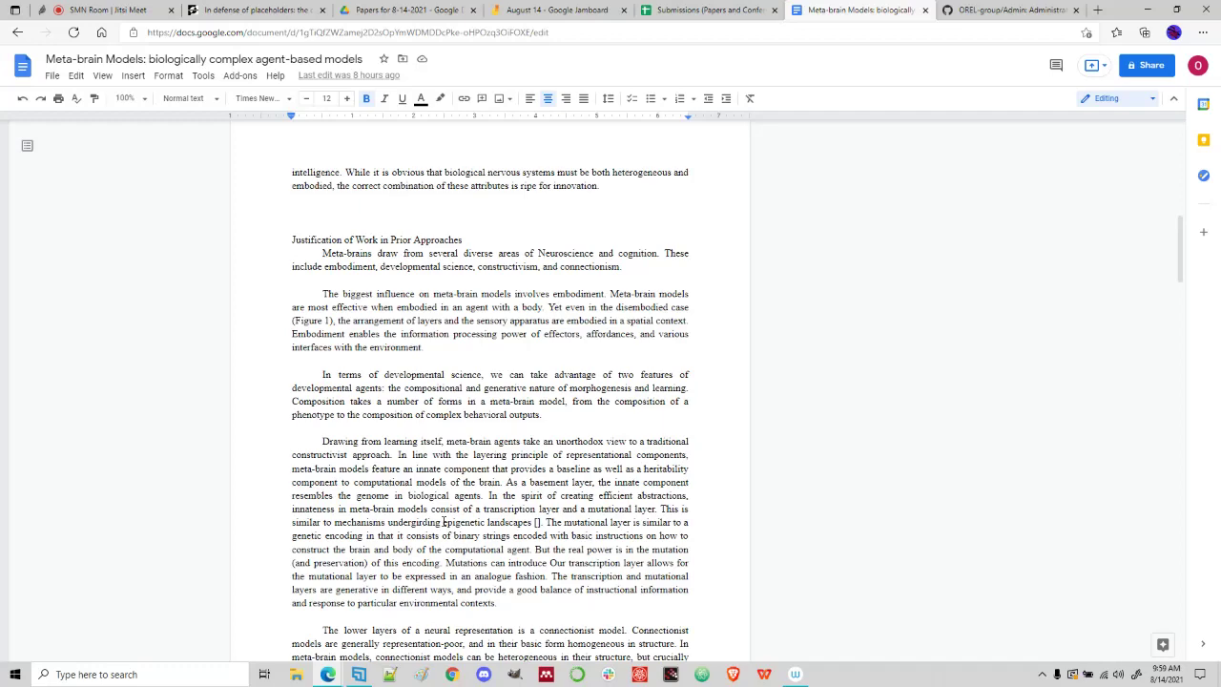
scroll(443, 521, "down", 3)
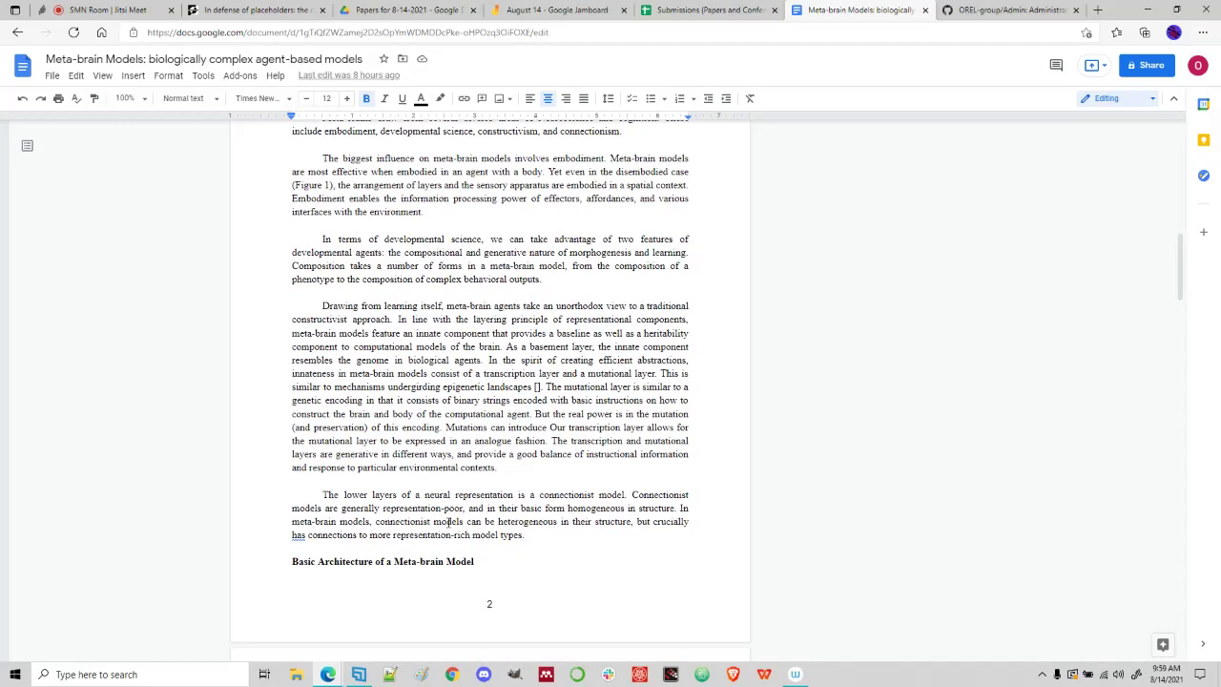
scroll(576, 436, "down", 6)
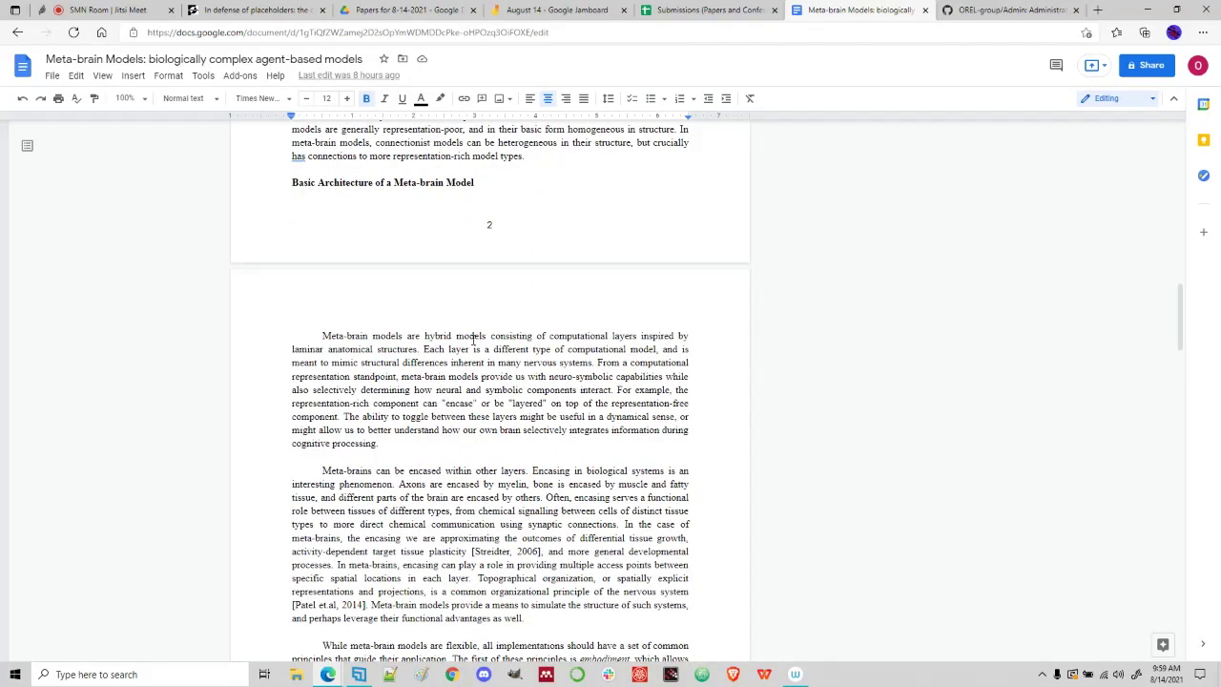
scroll(472, 341, "down", 8)
scroll(472, 340, "down", 4)
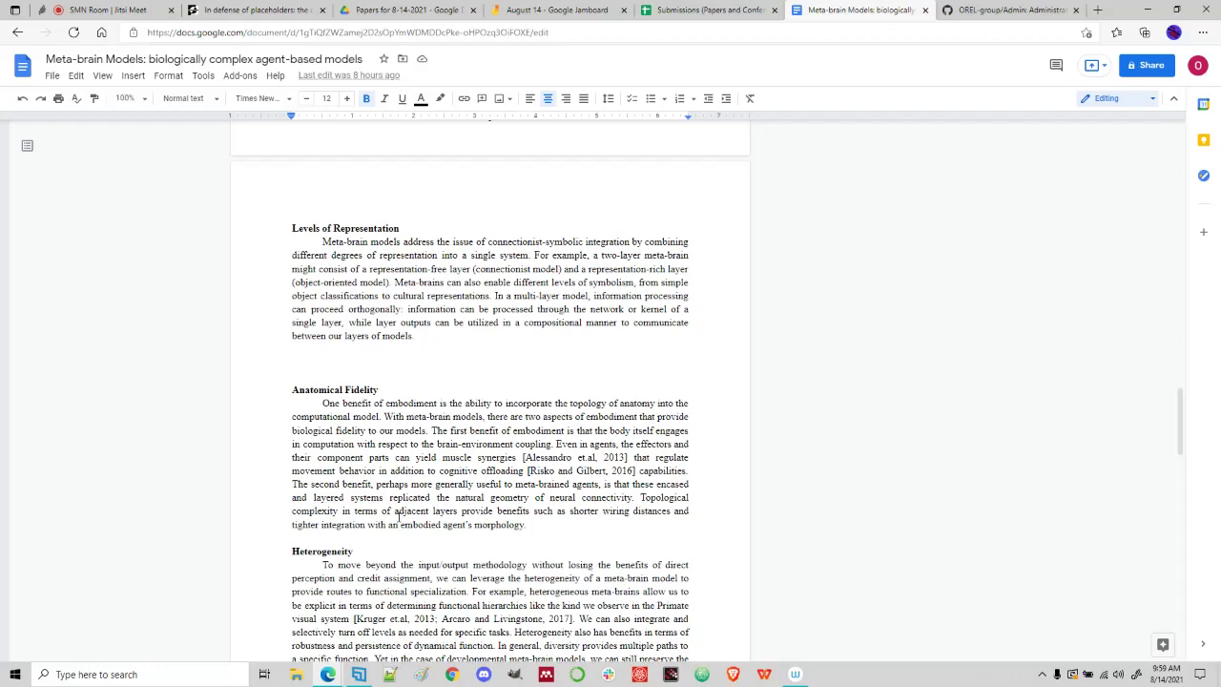
- Read from Anatomical Fidelity and Heterogeneity through Cybernetic Regulation, Innateness, Development and Evolution to the Developmental AI application domain section
scroll(399, 516, "down", 5)
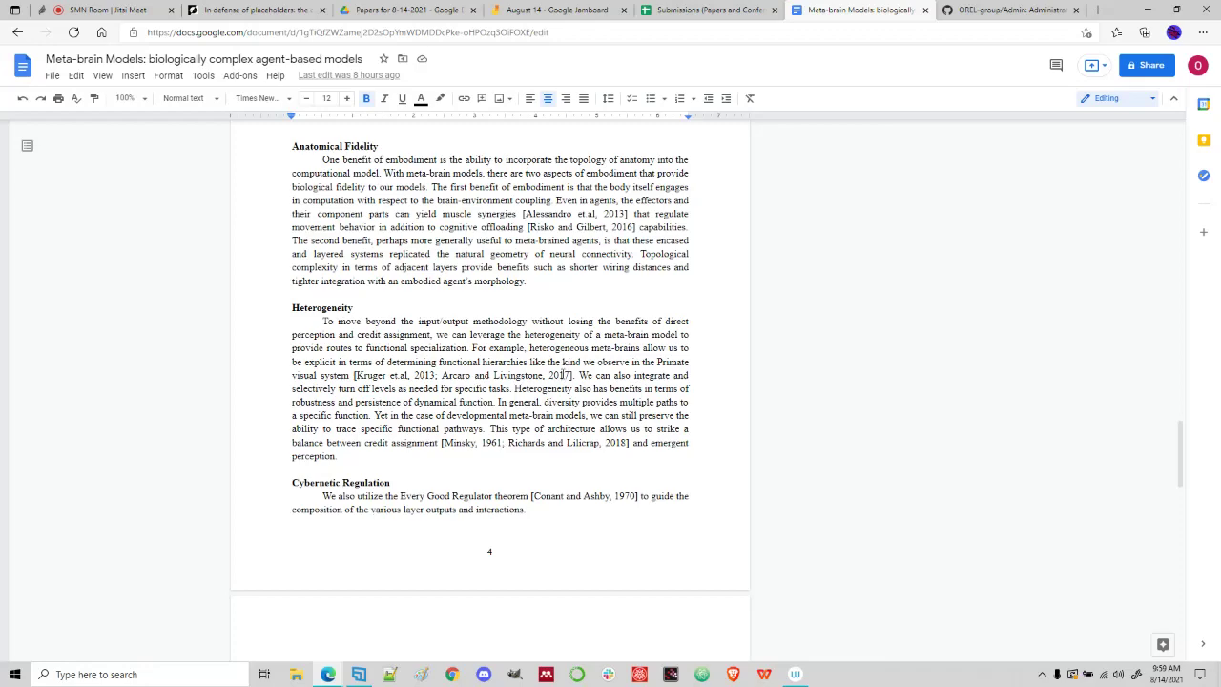
scroll(572, 458, "down", 3)
scroll(624, 421, "down", 2)
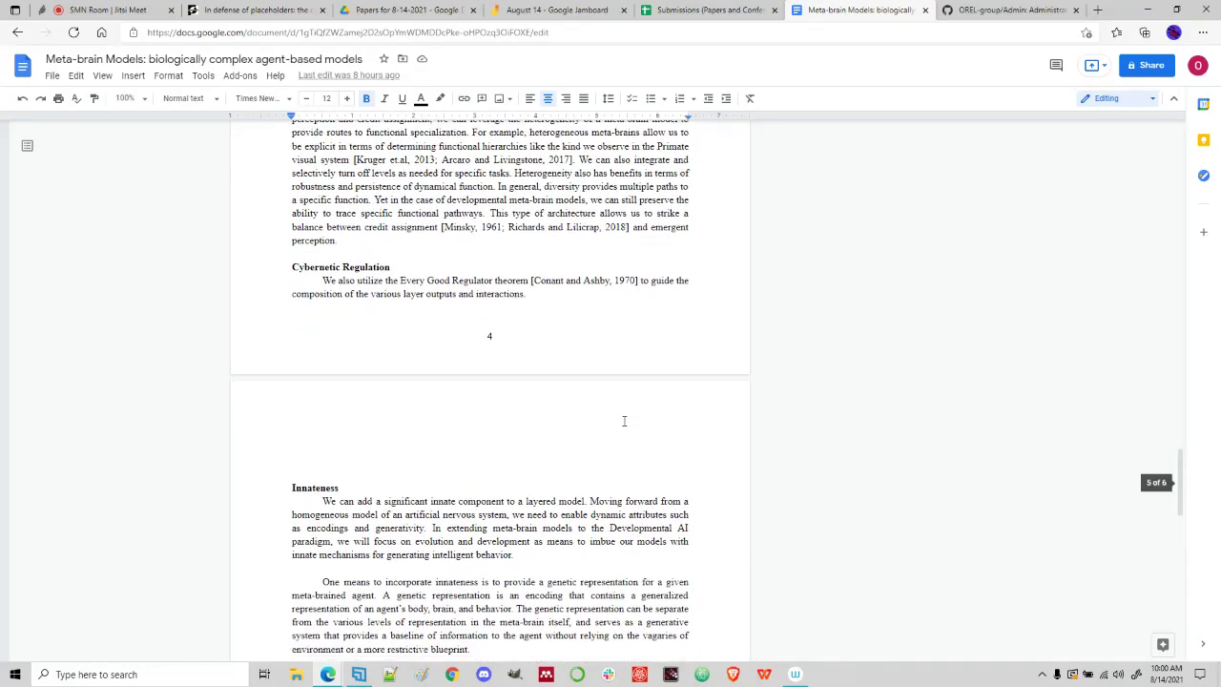
scroll(454, 471, "down", 2)
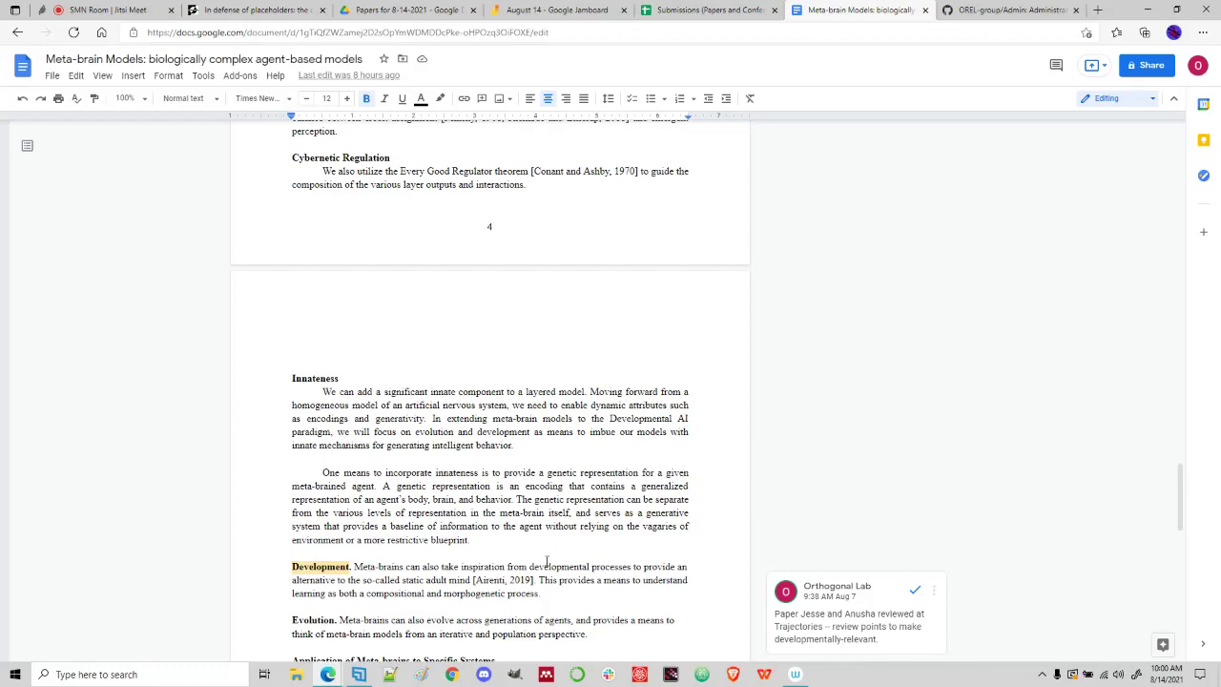
scroll(553, 562, "down", 3)
scroll(548, 562, "down", 2)
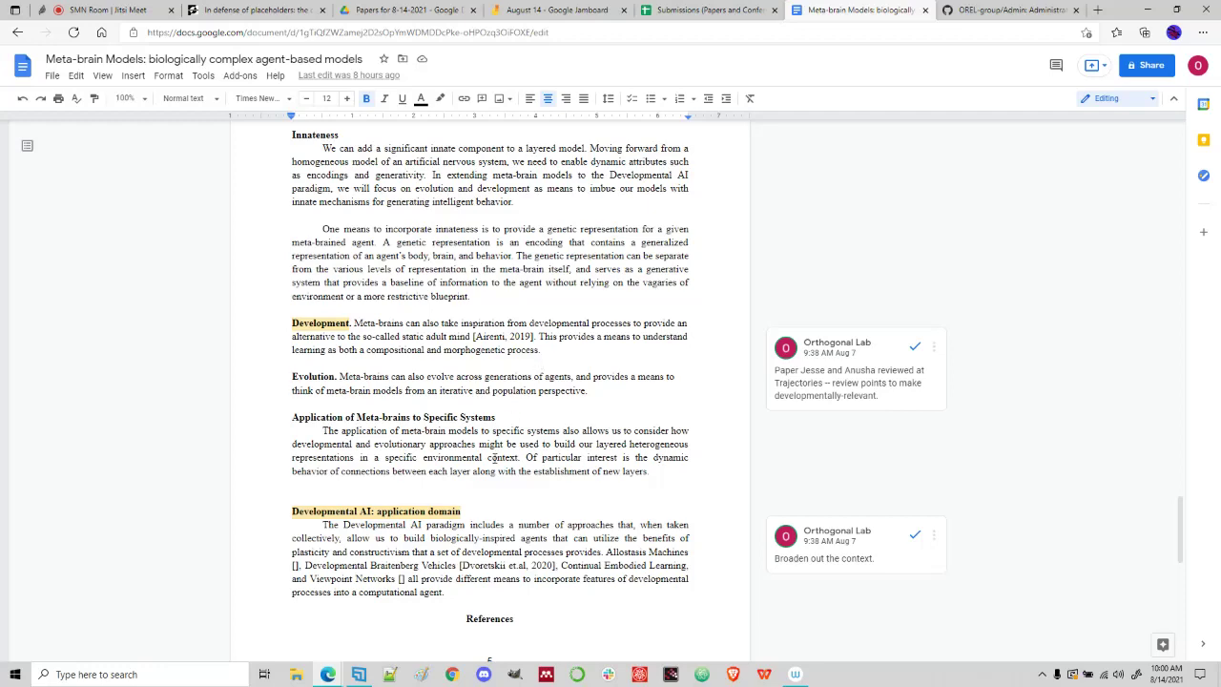
scroll(493, 459, "down", 1)
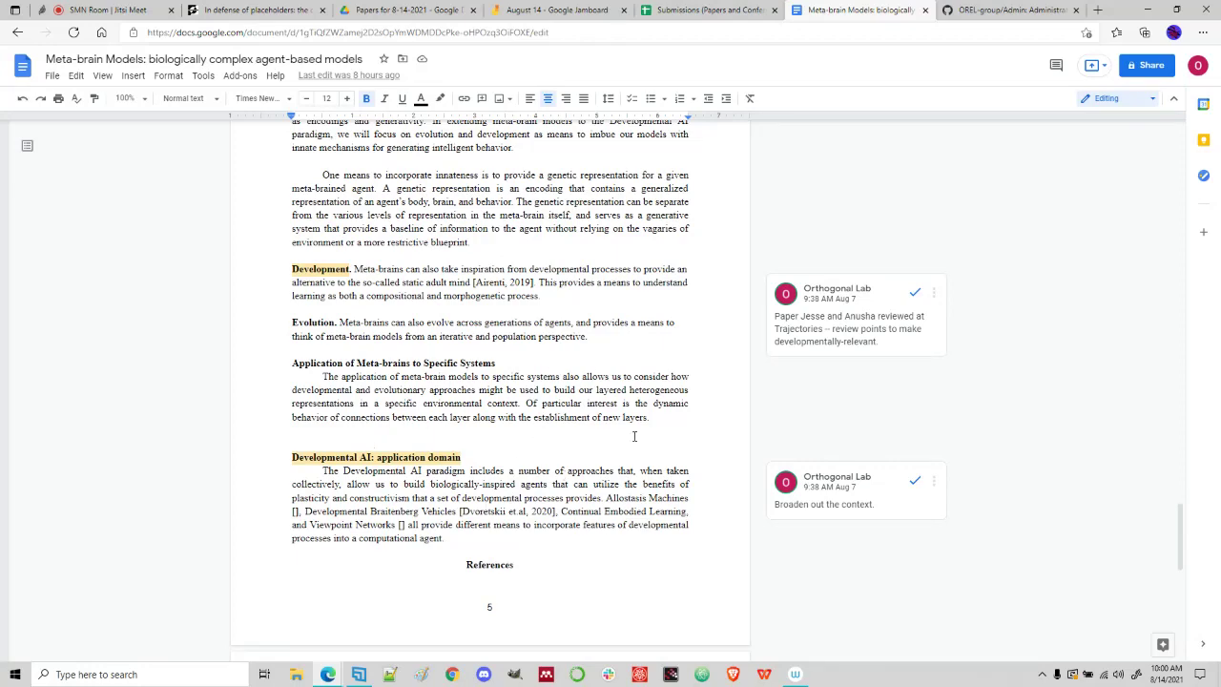
scroll(620, 444, "down", 2)
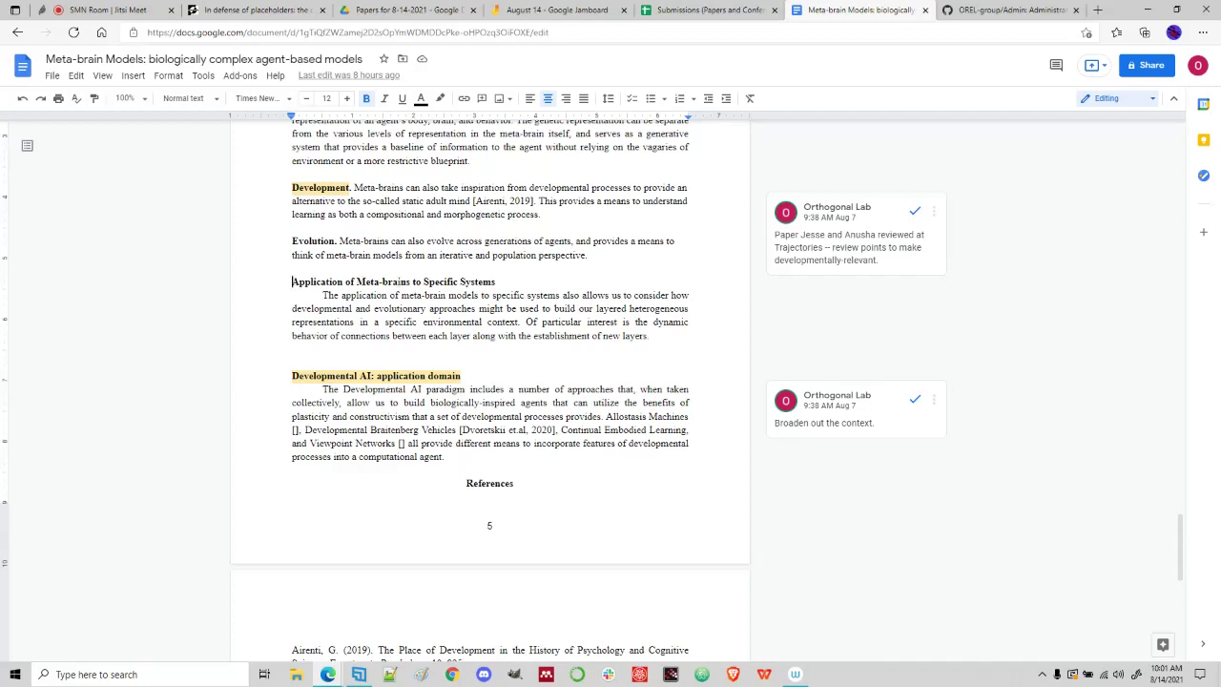
- Comment on the heading "Application of Meta-brains to Specific Systems" with "Apply a meta-brain to specific tasks: driving, image analysis, etc."
left_click_drag(288, 279, 497, 282)
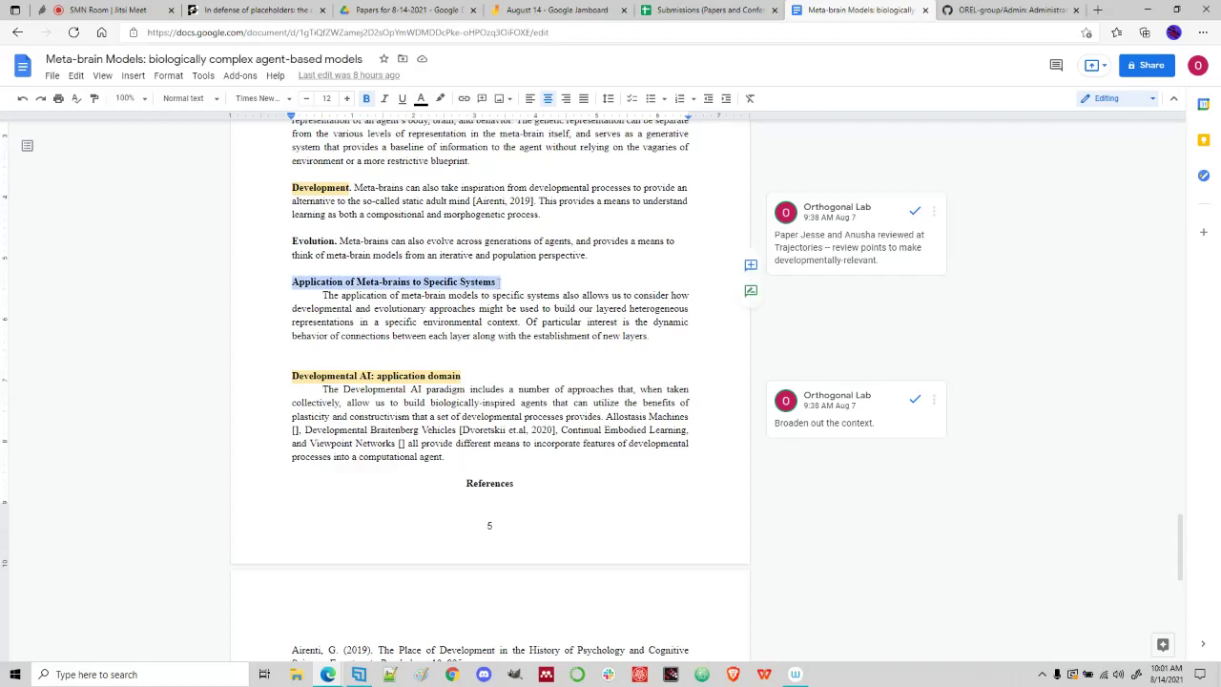
left_click(482, 98)
type("A")
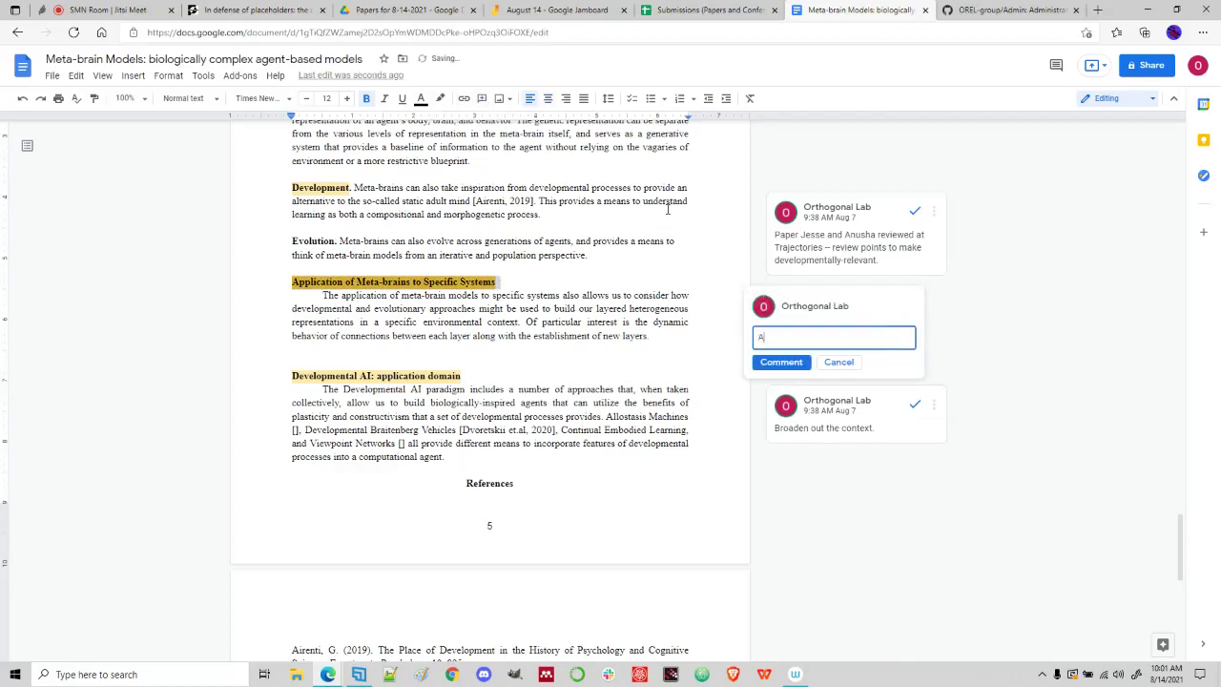
type("pply a meta-brain to specific ta")
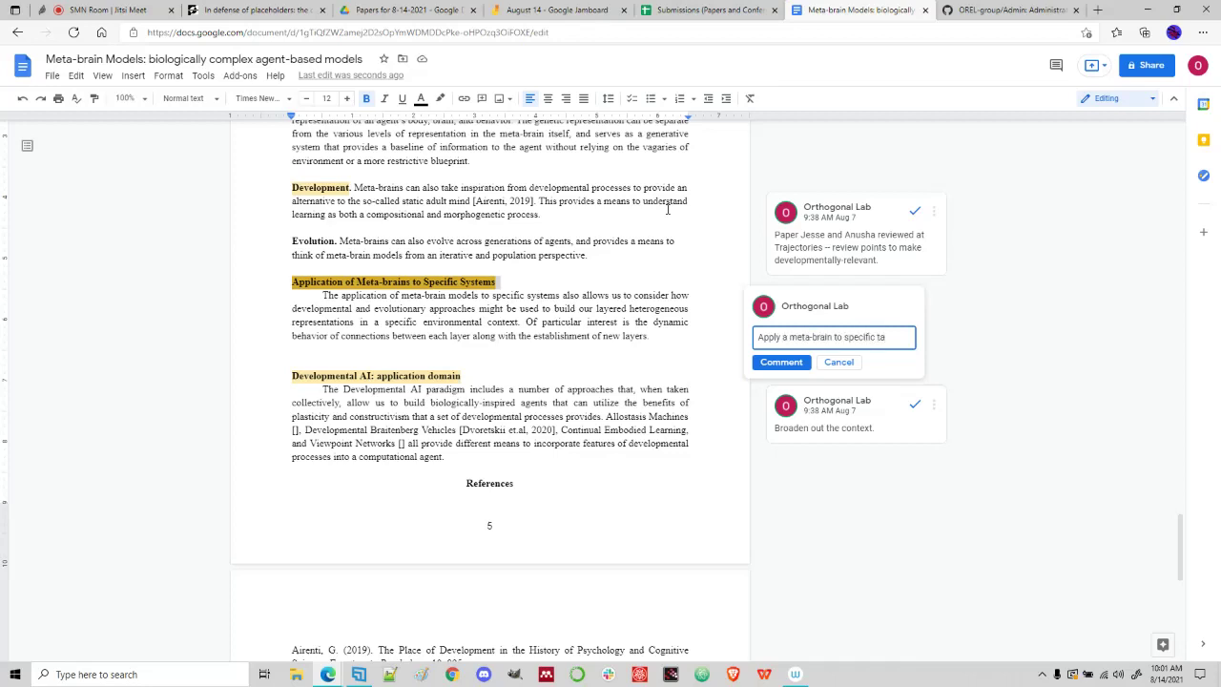
type("sks: driving,")
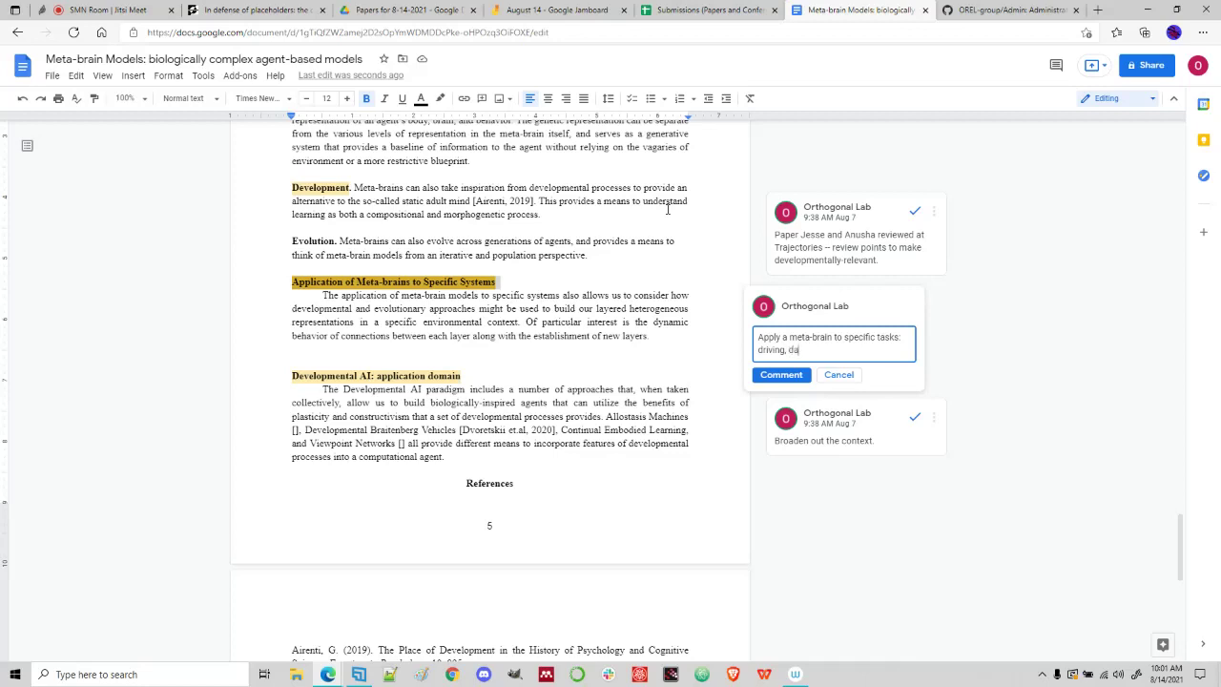
type(" image analysis, etc.")
left_click(781, 374)
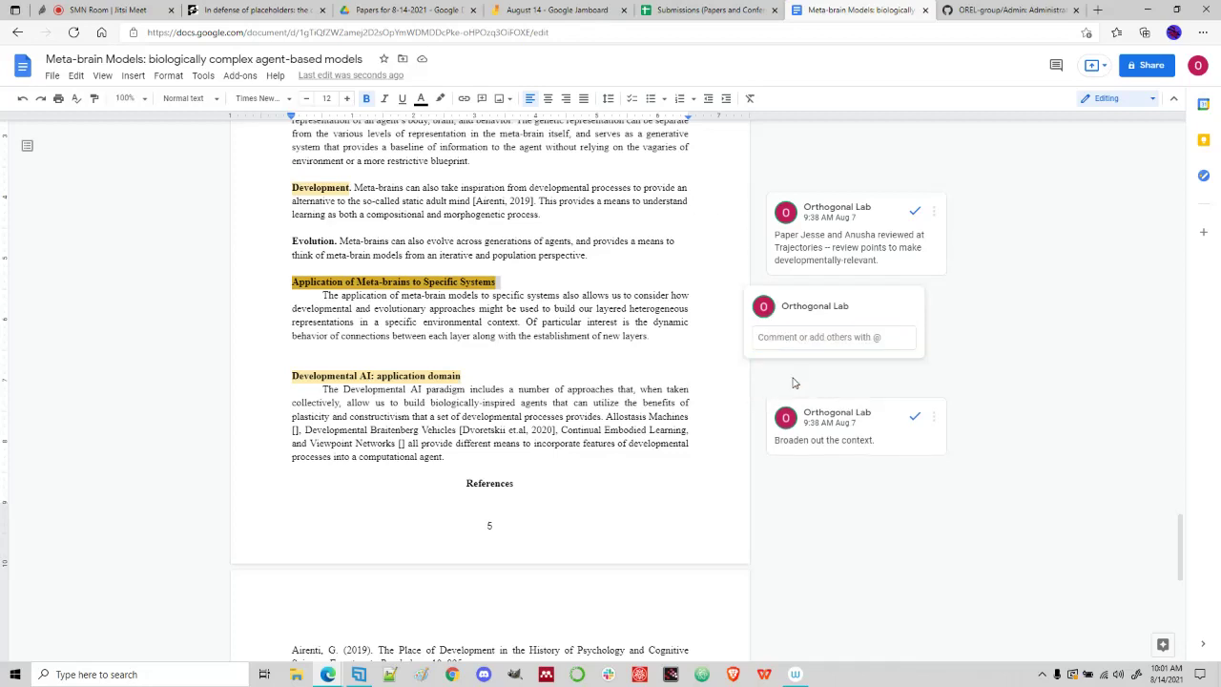
left_click(547, 365)
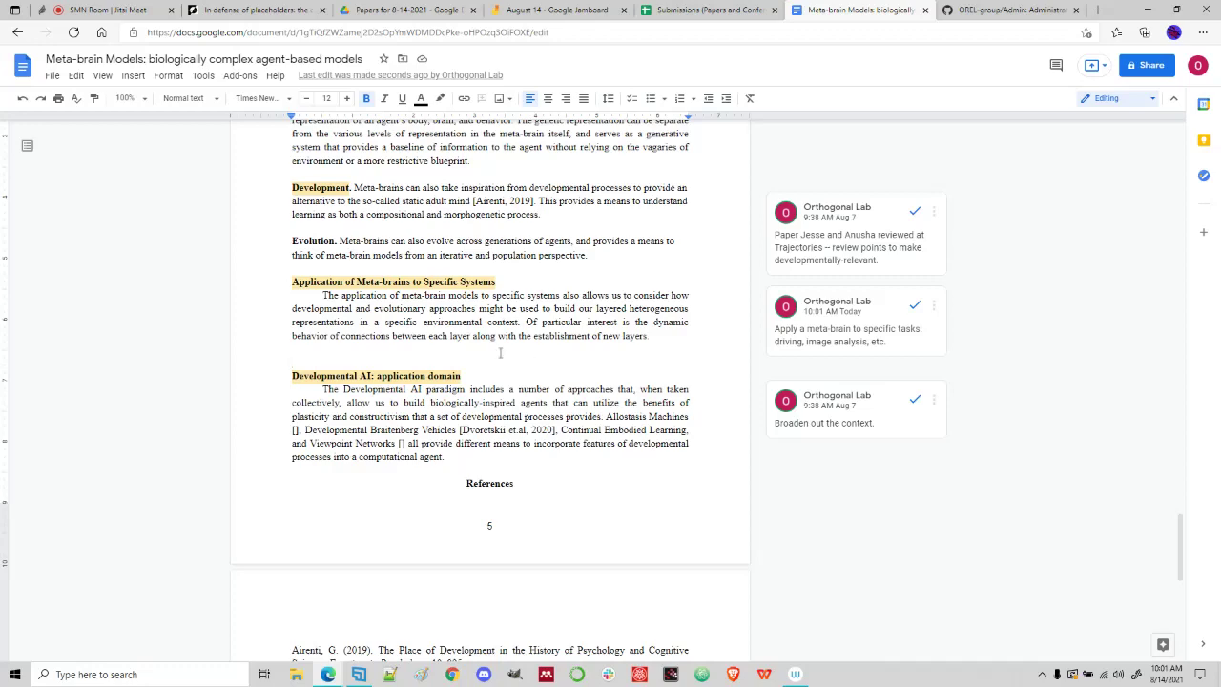
- Comment "Fit into larger content of these approaches." on the Developmental AI passage from "Allostasis Machines" to "Viewpoint Networks []"
scroll(499, 353, "down", 3)
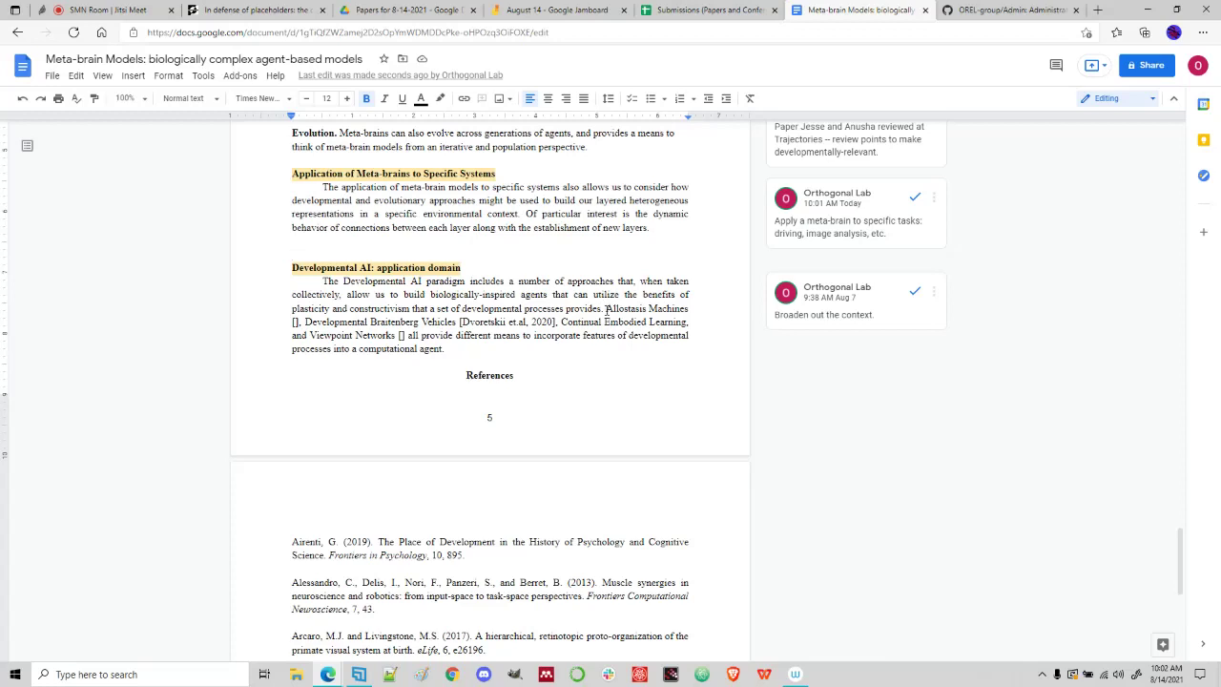
left_click_drag(605, 310, 405, 336)
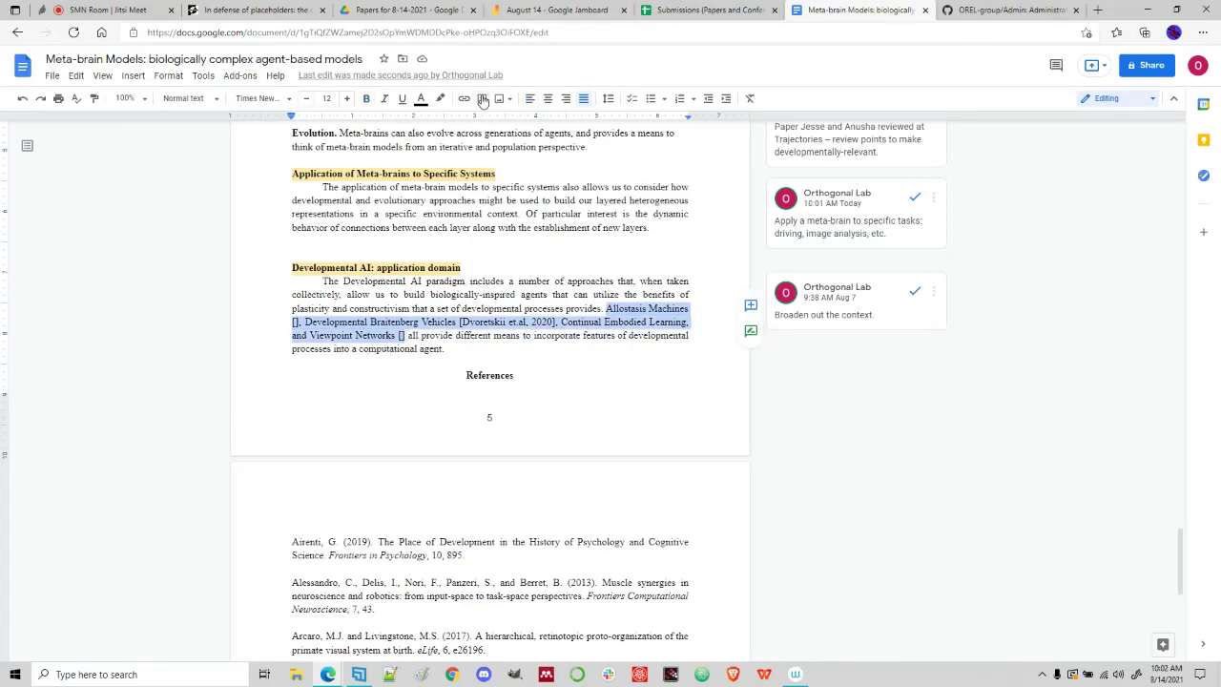
left_click(482, 98)
type("Fit")
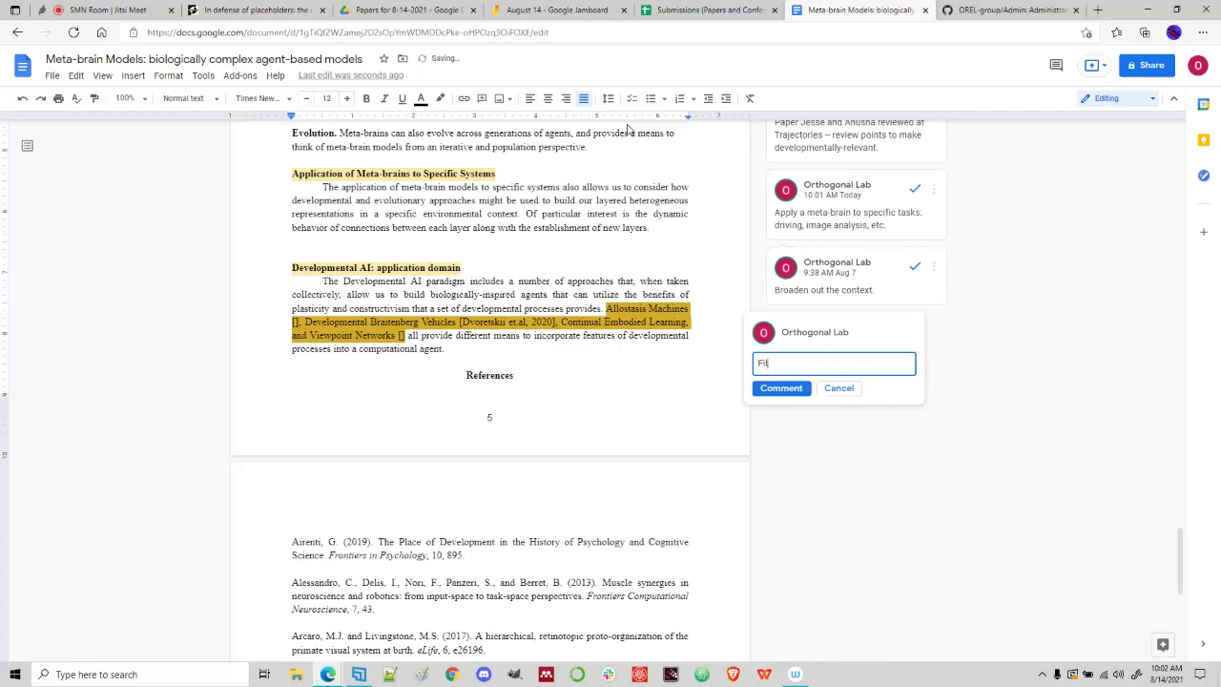
type(" into larger contennt of these approaches.")
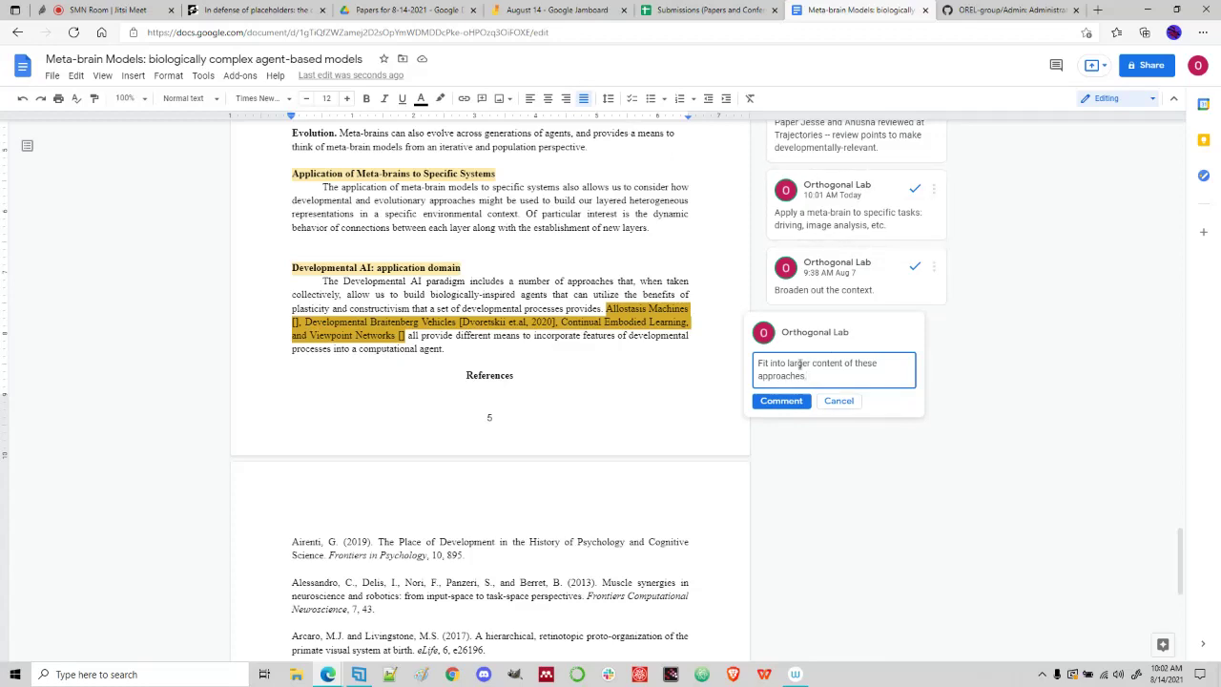
left_click(782, 401)
- Review the reference list through to its end, looking back briefly at the commented Developmental AI section
scroll(401, 439, "down", 3)
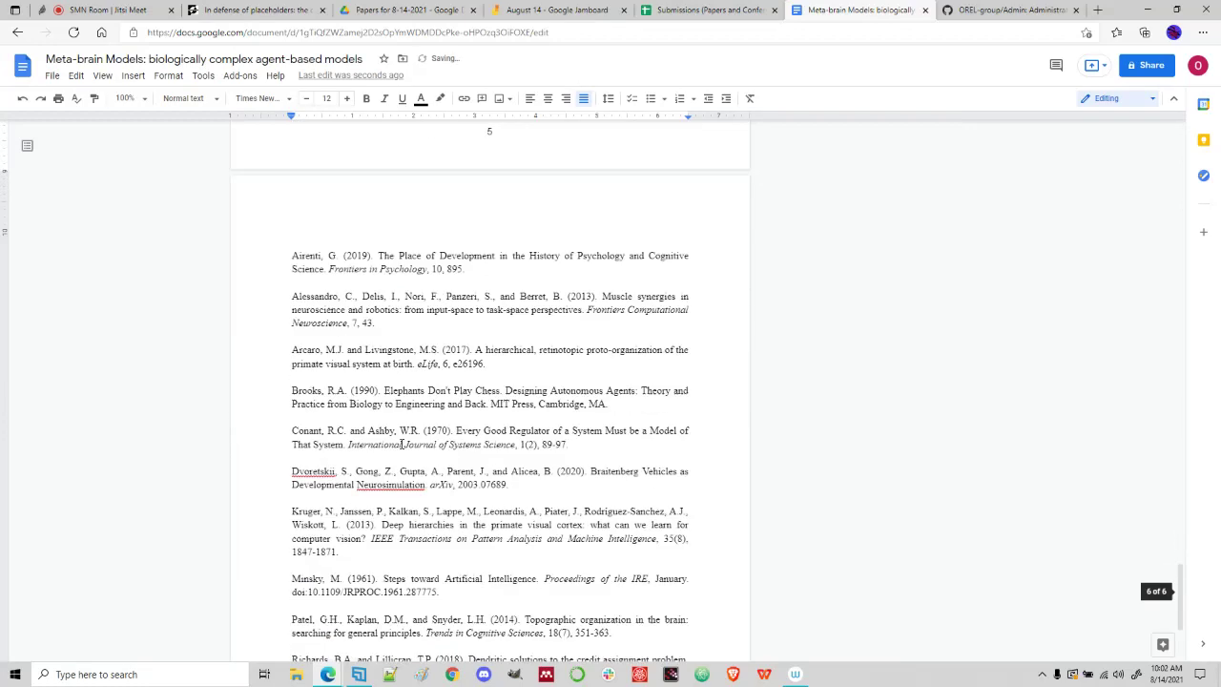
scroll(583, 416, "down", 2)
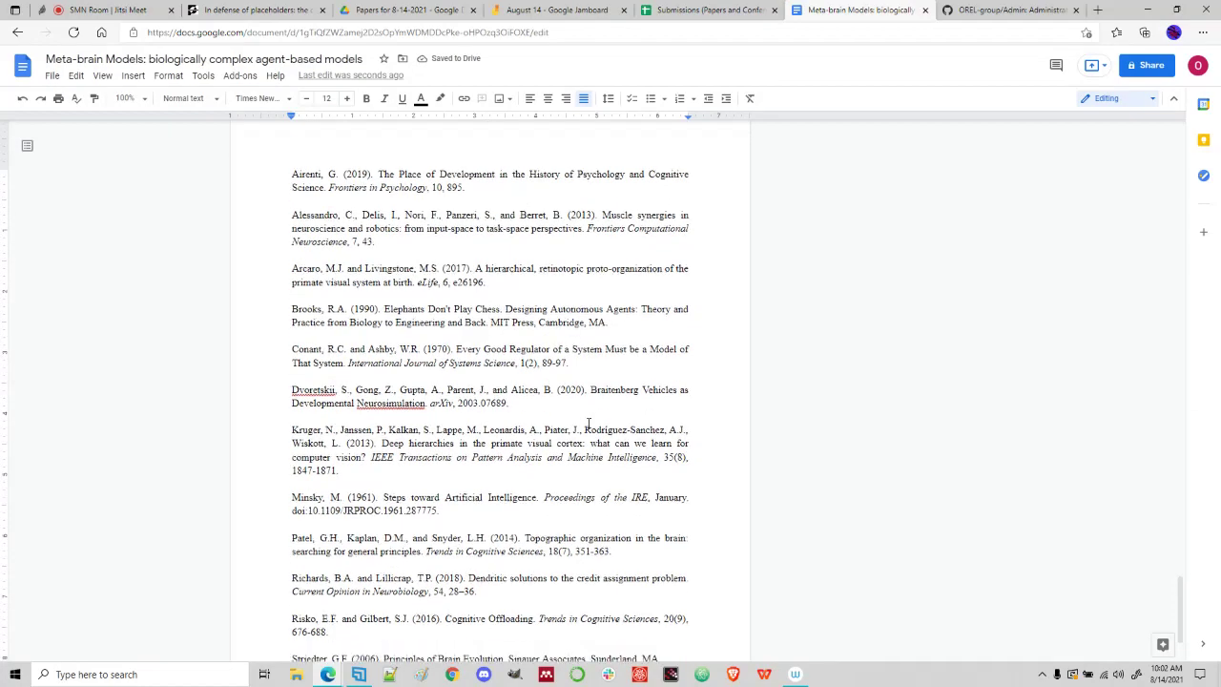
scroll(589, 424, "up", 1)
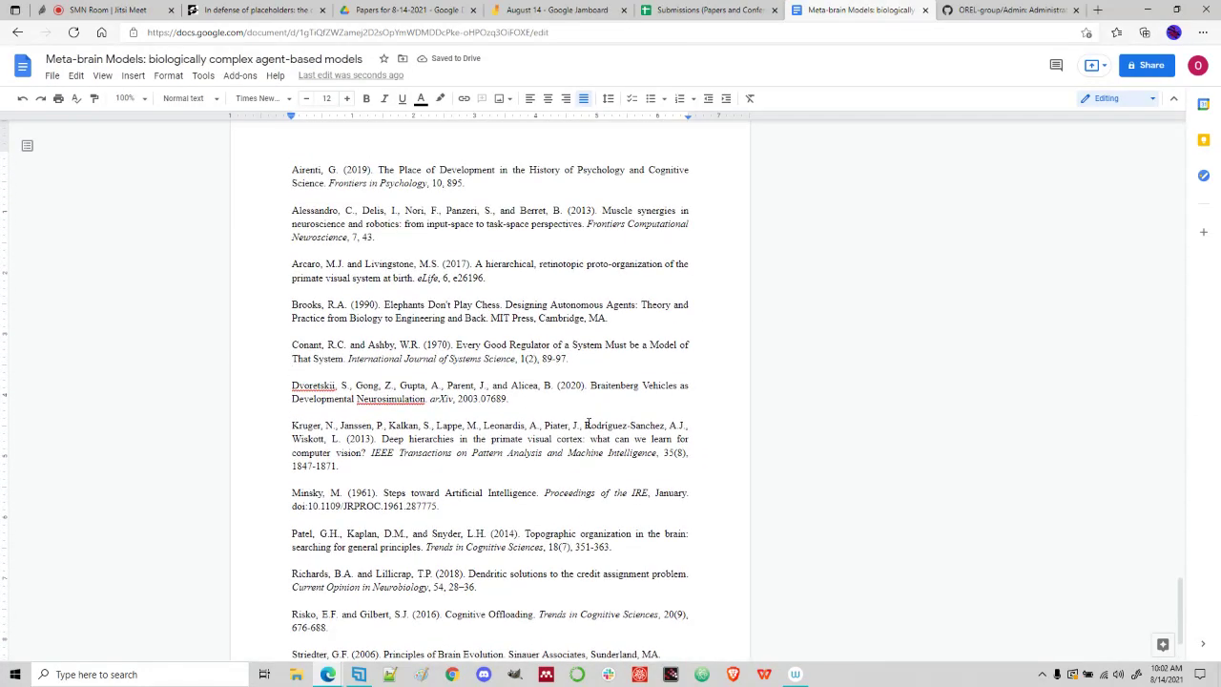
scroll(588, 423, "down", 1)
scroll(589, 423, "up", 5)
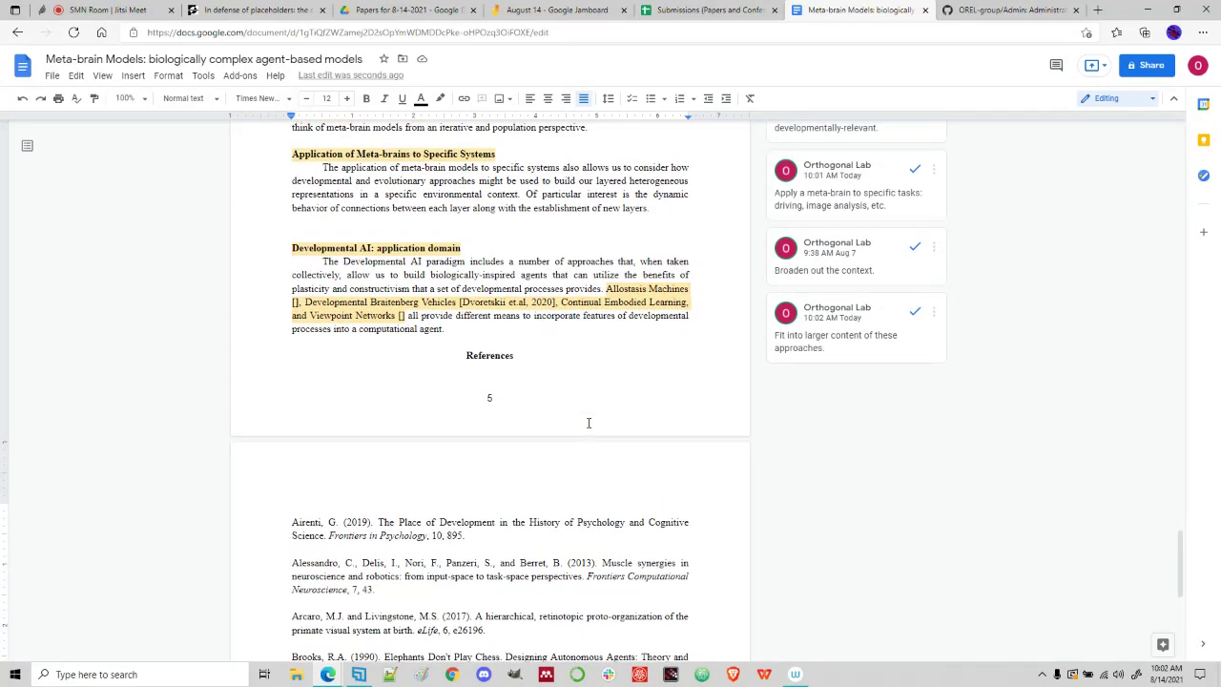
scroll(588, 424, "down", 3)
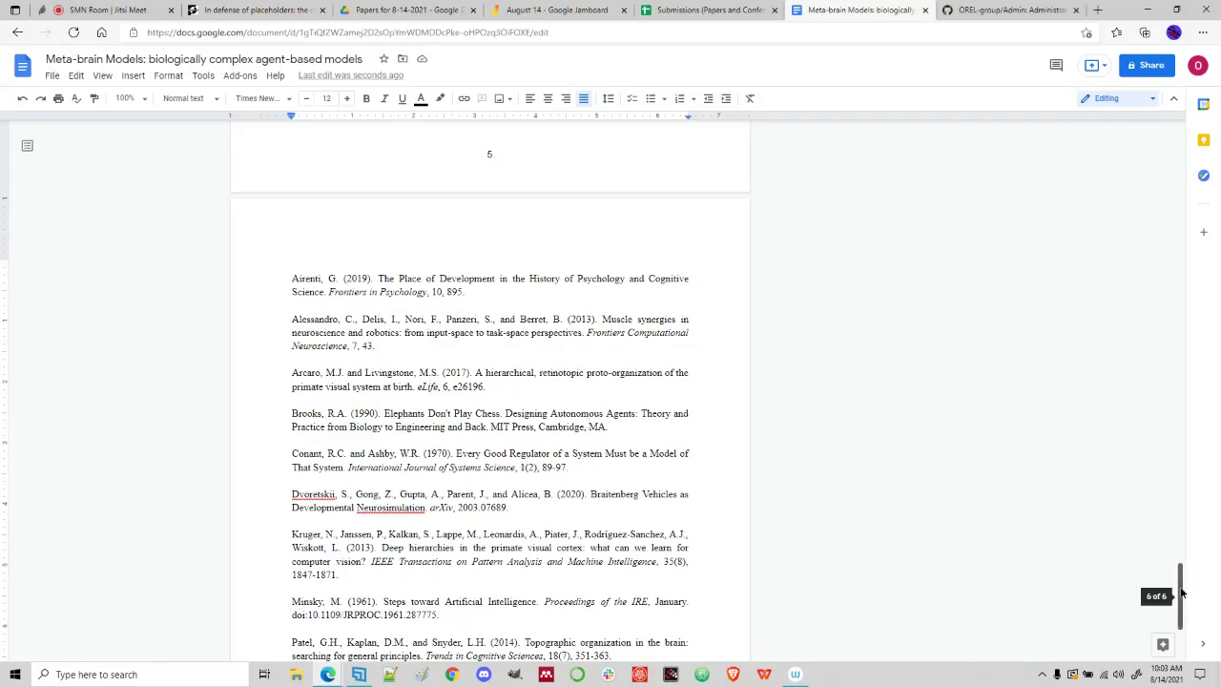
left_click_drag(1181, 587, 1135, 643)
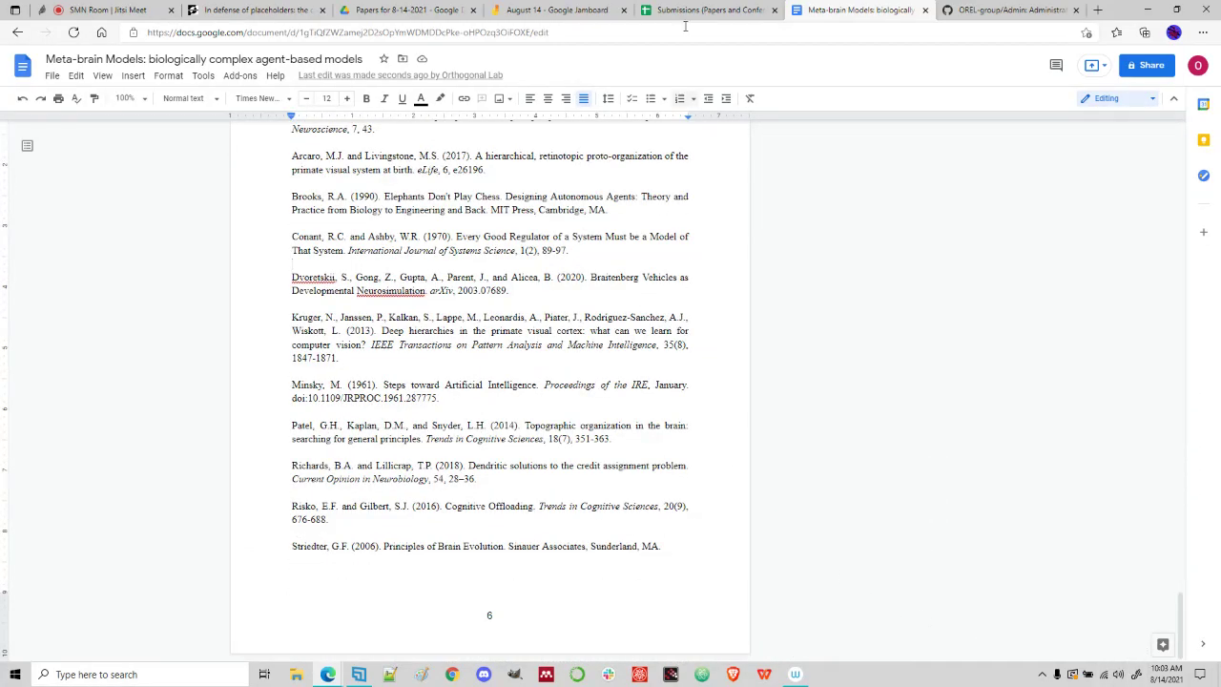
- Switch to the submissions spreadsheet and point out the Meta-brain Models follow-up paper's title, submission details, deadline note and eBook venue
left_click(694, 10)
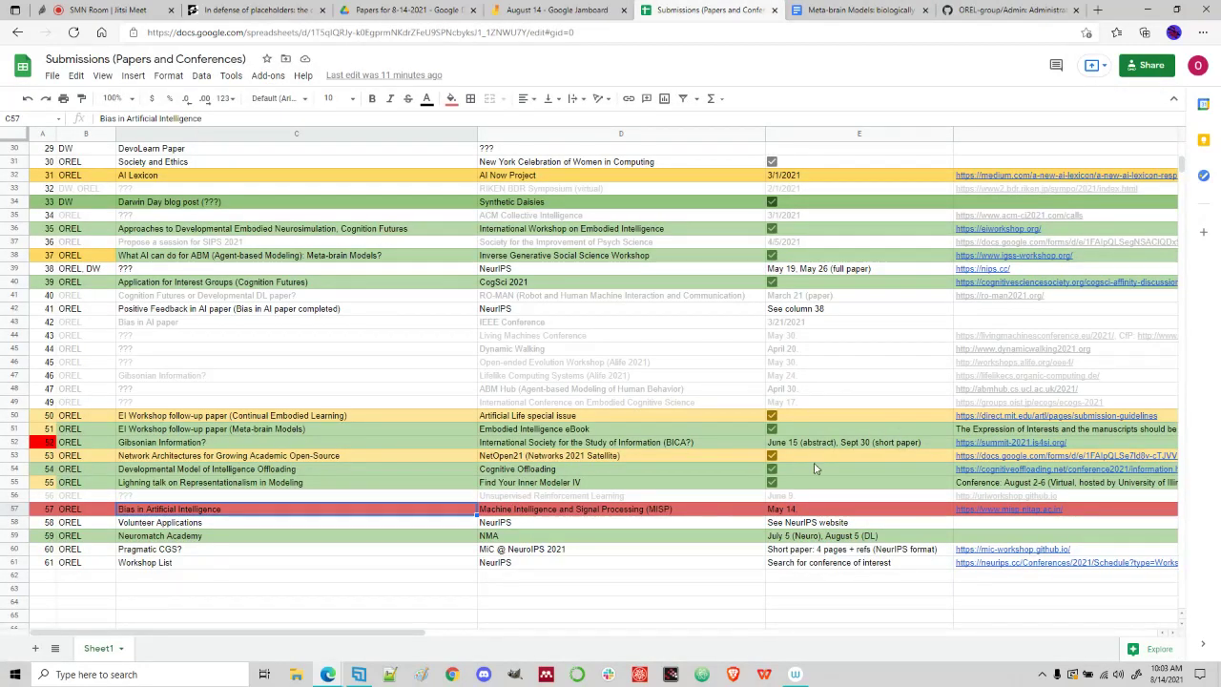
left_click(849, 433)
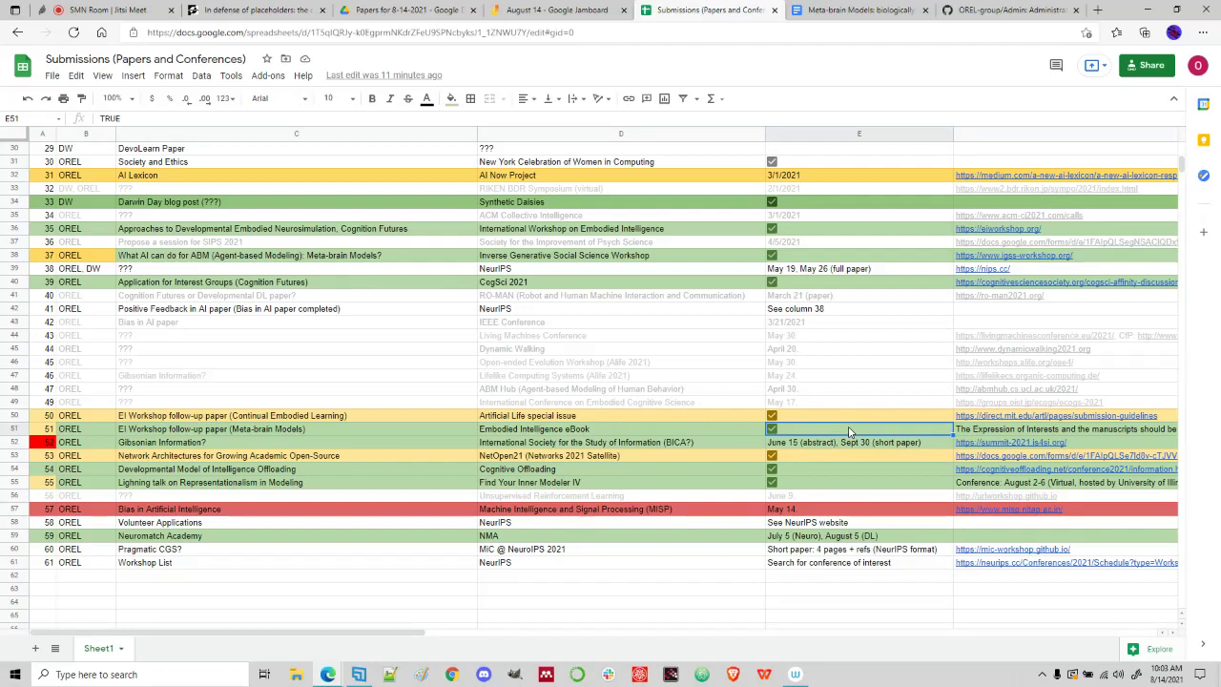
key("Right")
key("Right")
key("Left")
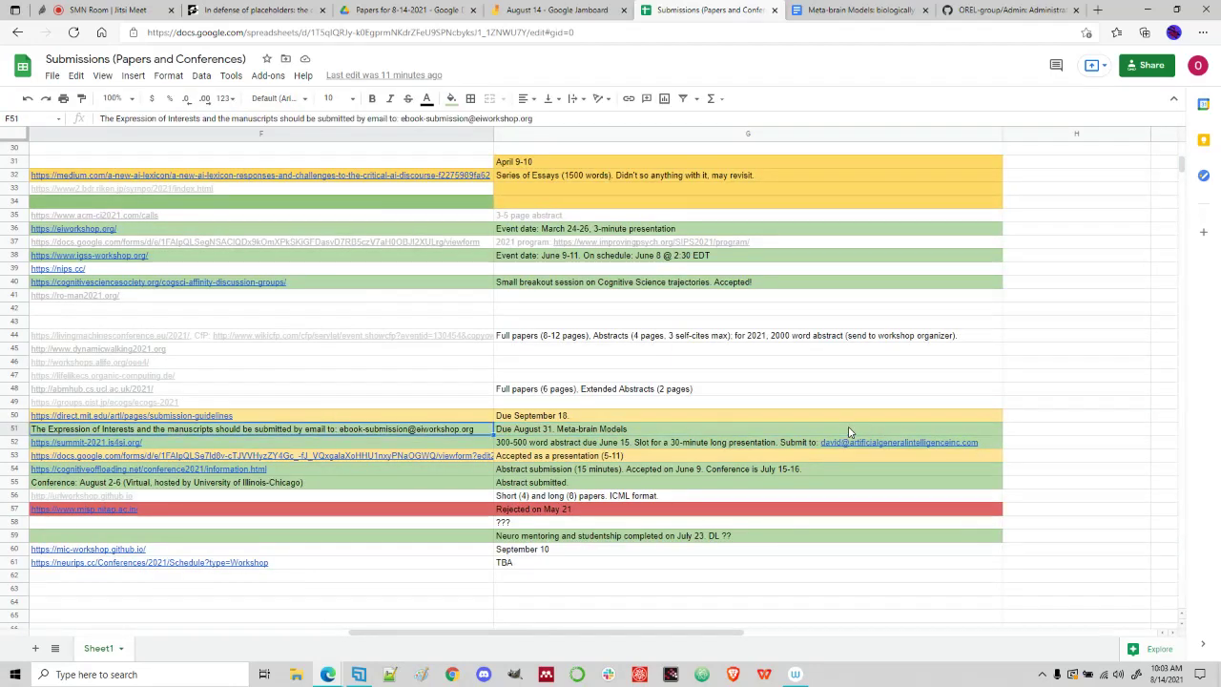
key("Left")
key("Left")
key("Left")
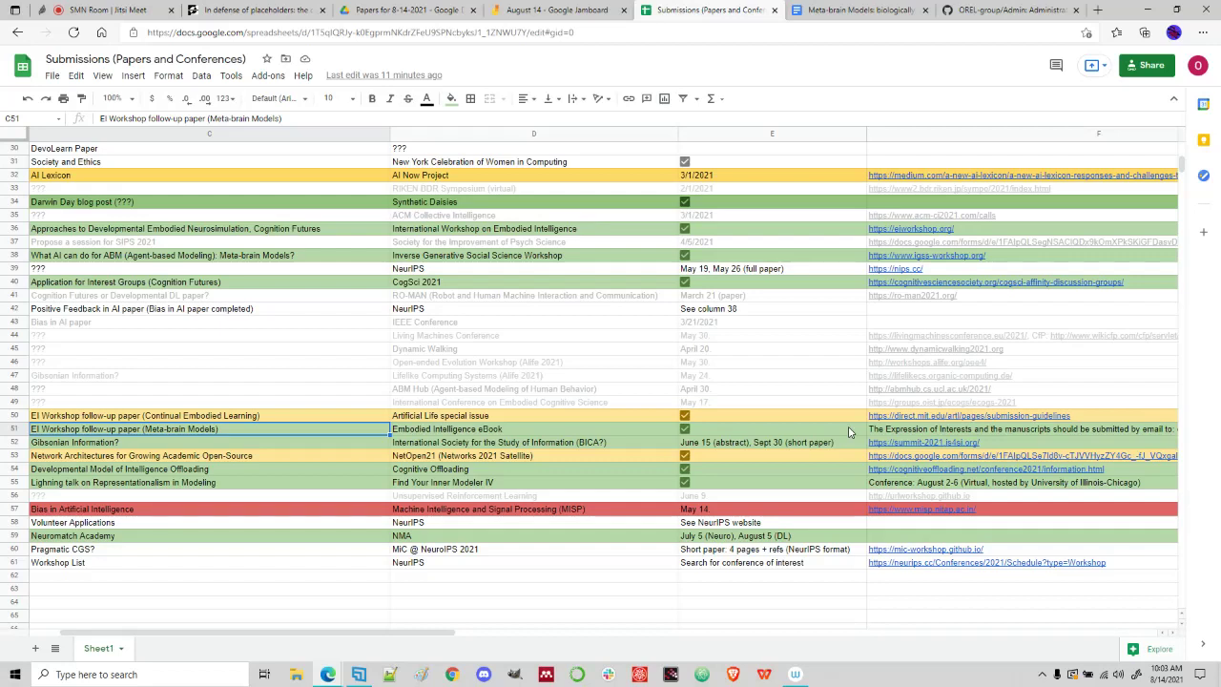
left_click(511, 431)
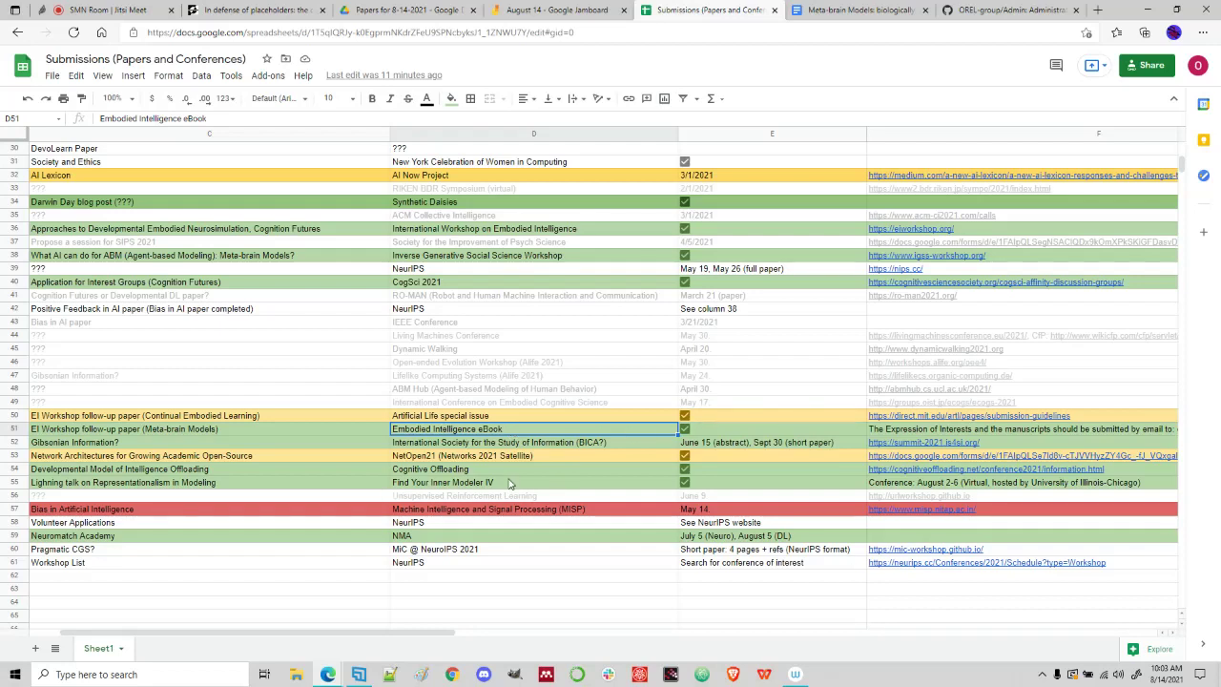
- Return to the Meta-brain Models document and show its title and abstract at the beginning
left_click(820, 12)
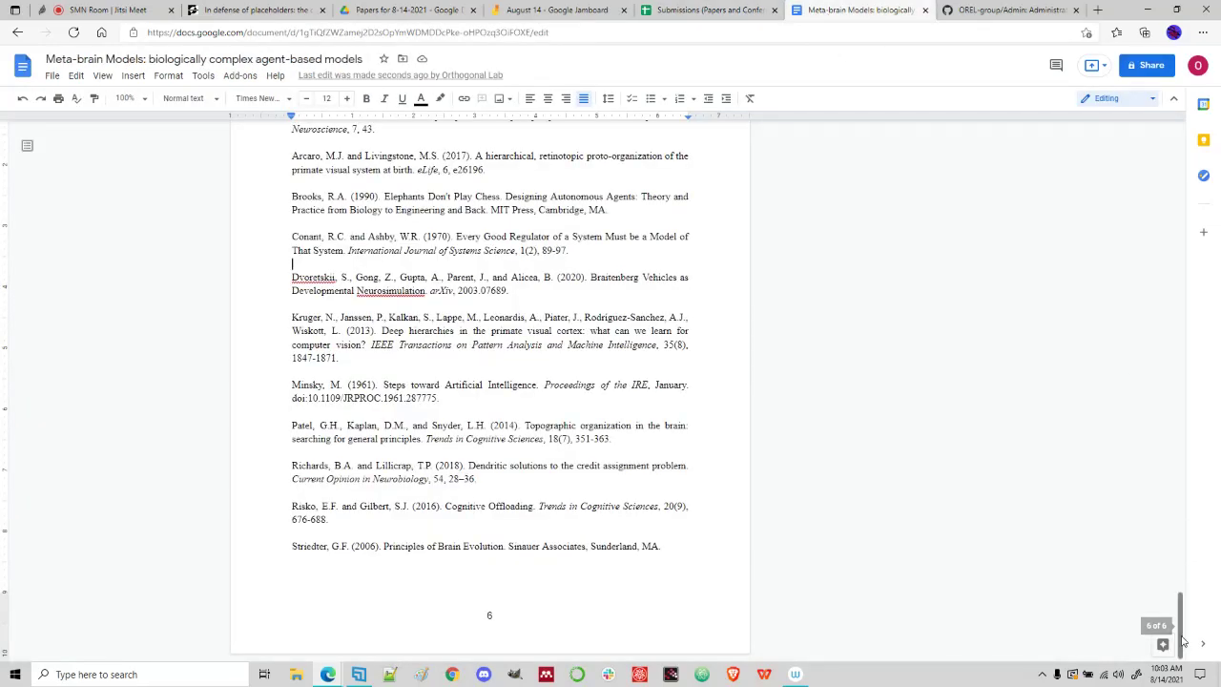
left_click_drag(1191, 634, 1193, 152)
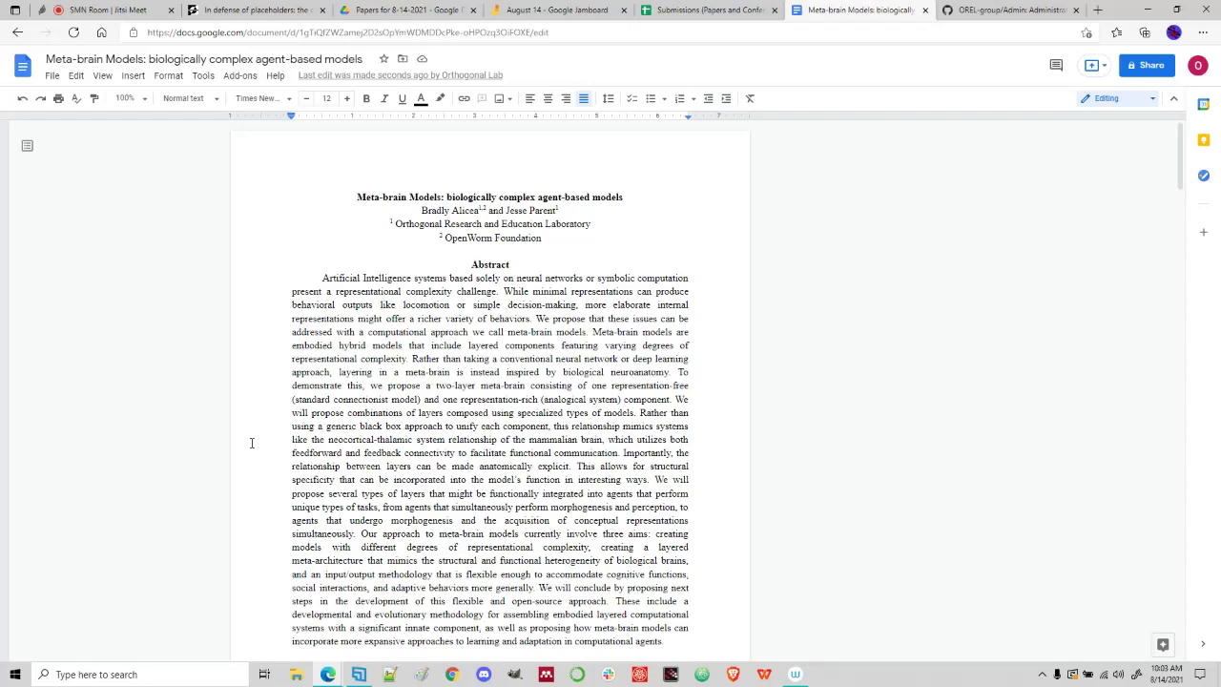
- Review the Meta-brain Models draft from the abstract through the Heterogeneity section, and return to the Basic Architecture heading
scroll(252, 443, "down", 3)
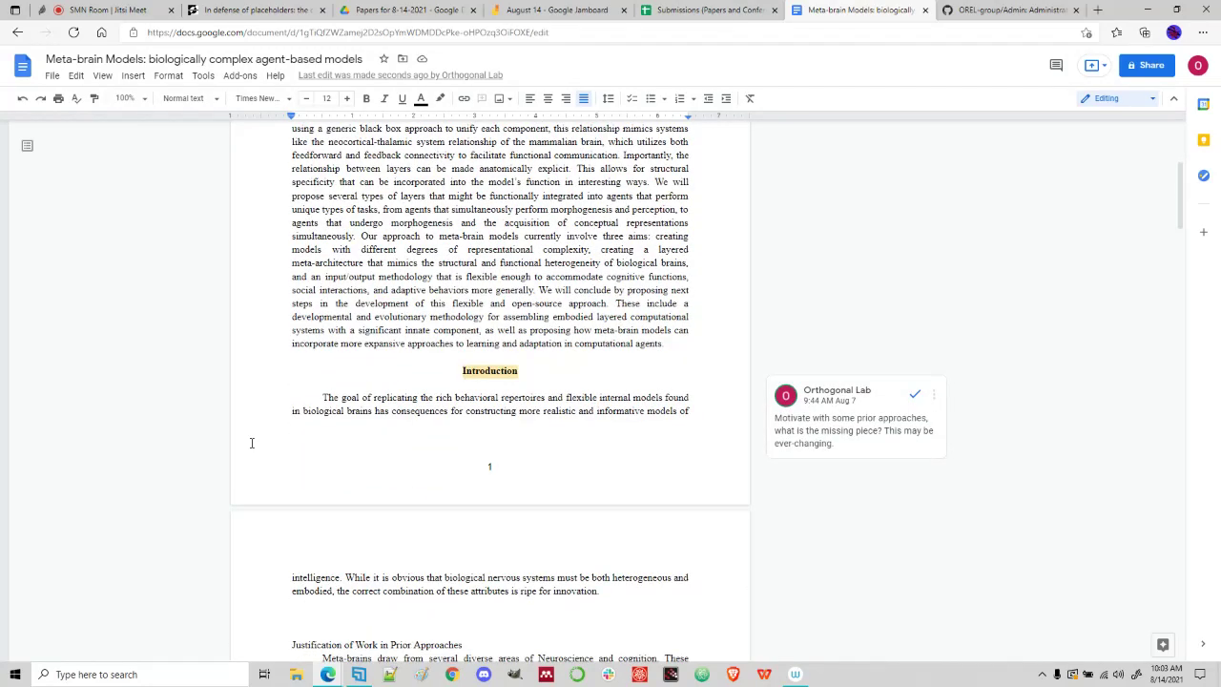
scroll(485, 458, "down", 4)
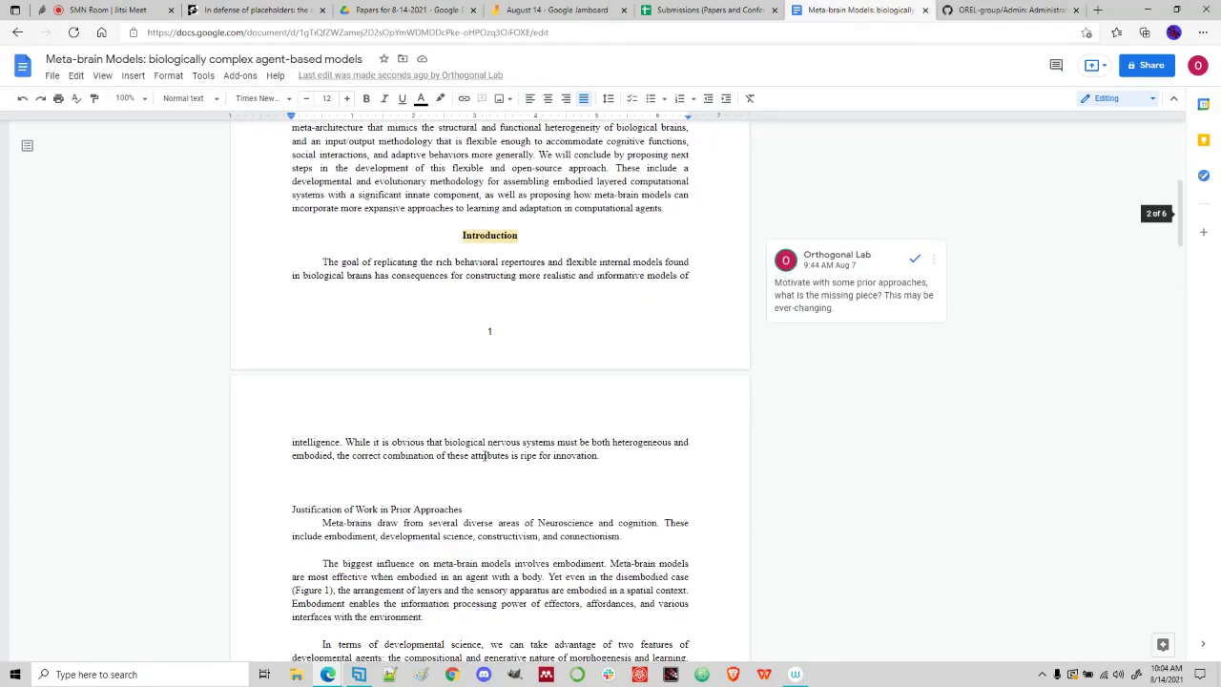
scroll(483, 455, "down", 6)
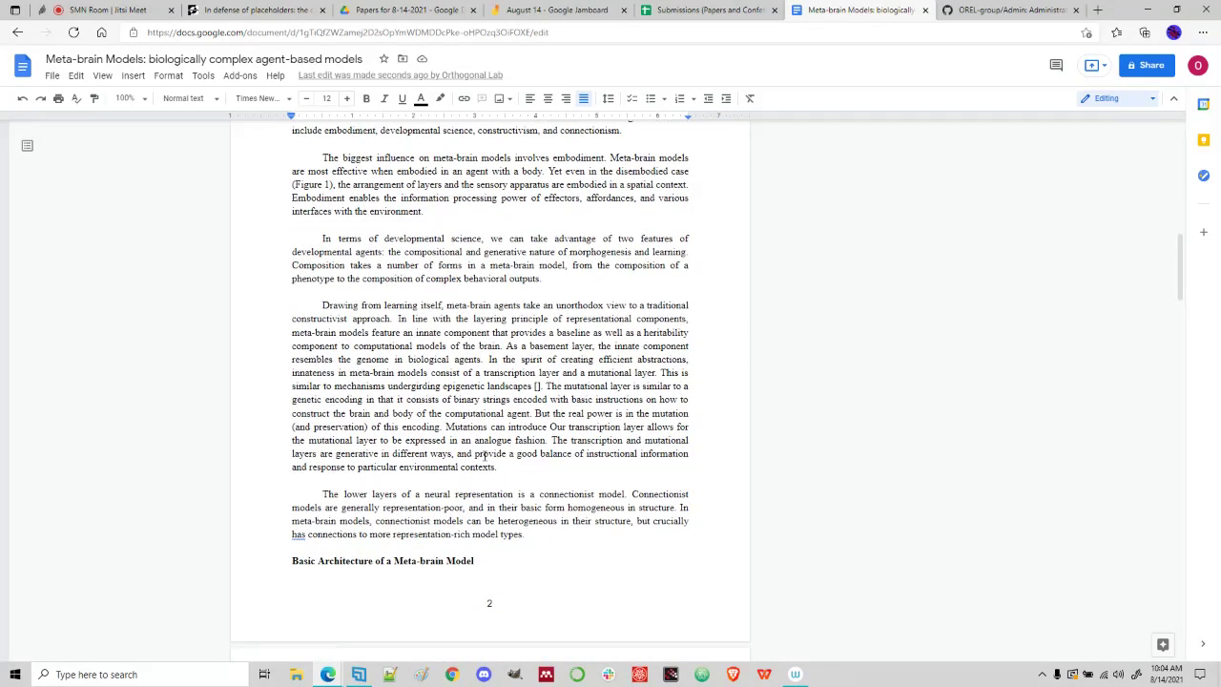
scroll(484, 456, "down", 5)
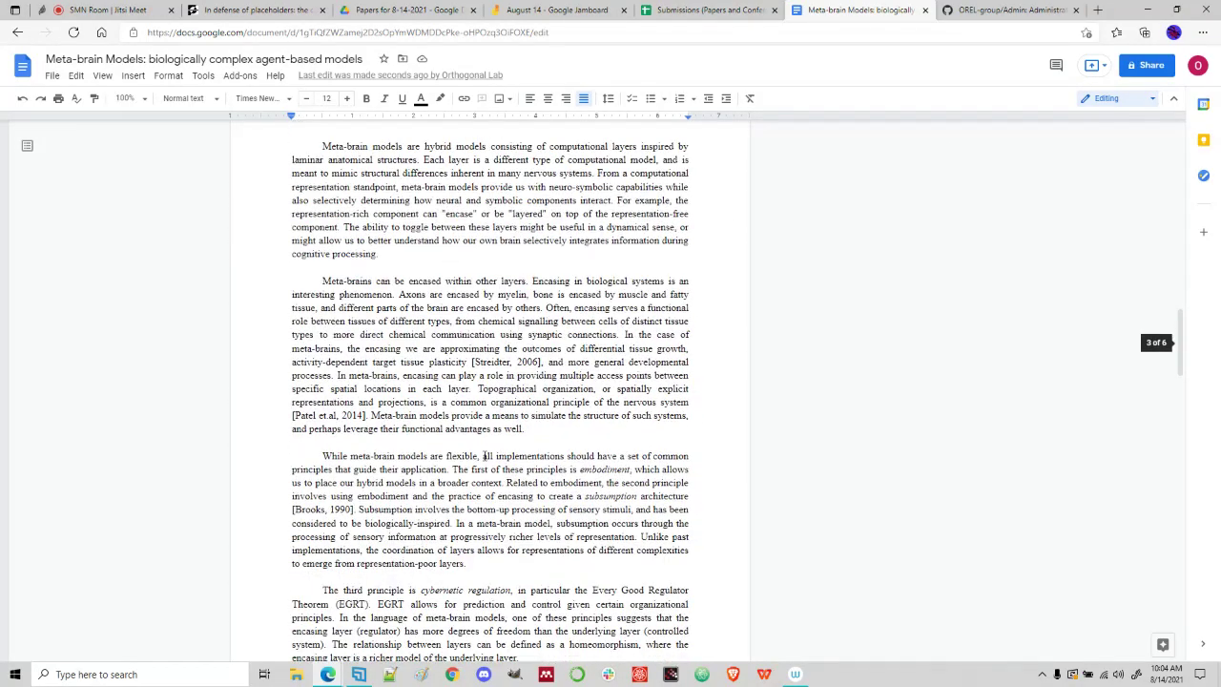
scroll(484, 458, "down", 2)
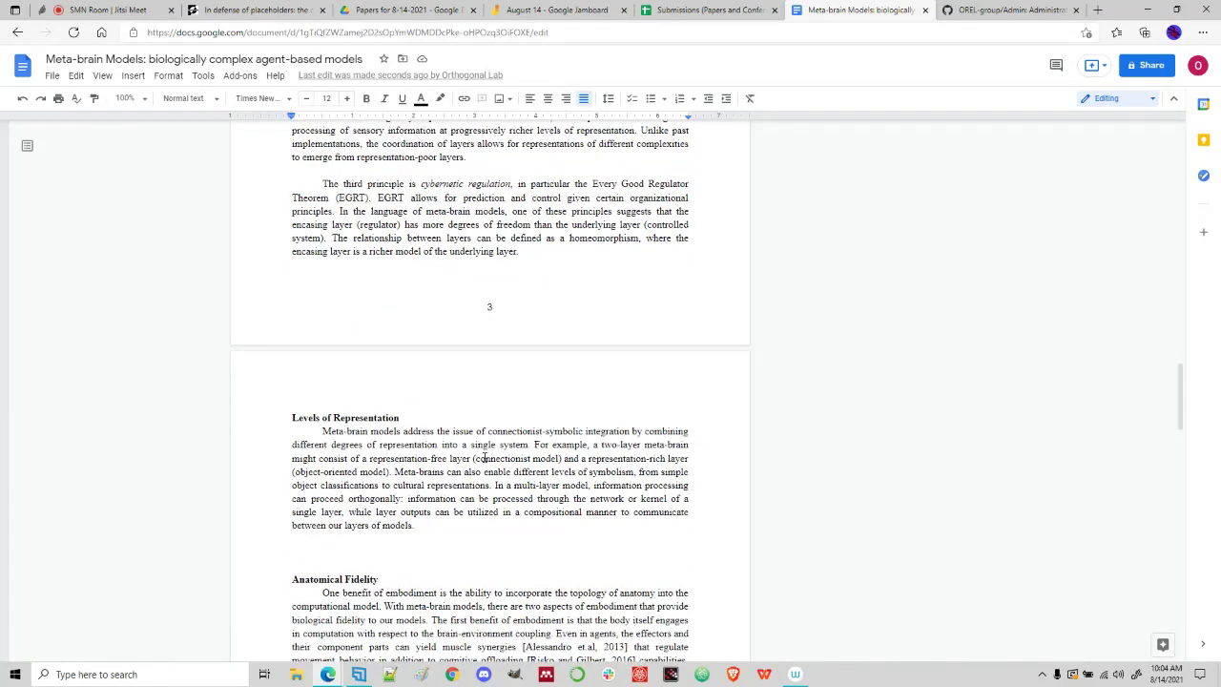
scroll(484, 458, "down", 3)
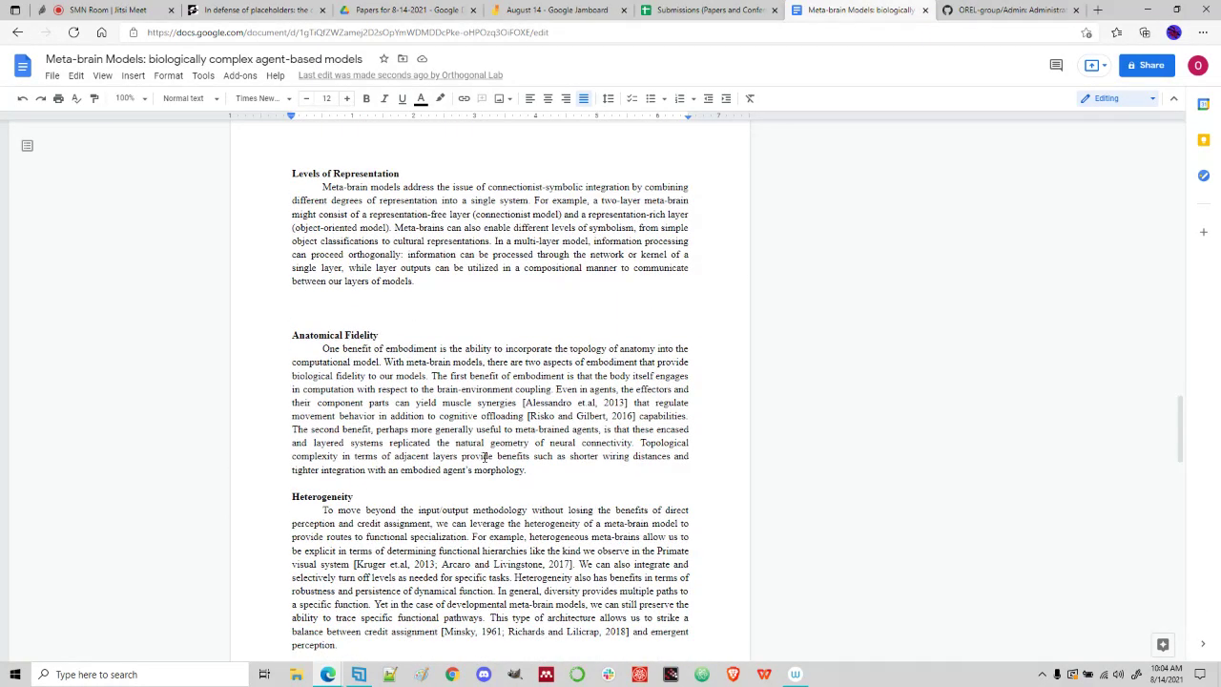
scroll(485, 458, "up", 6)
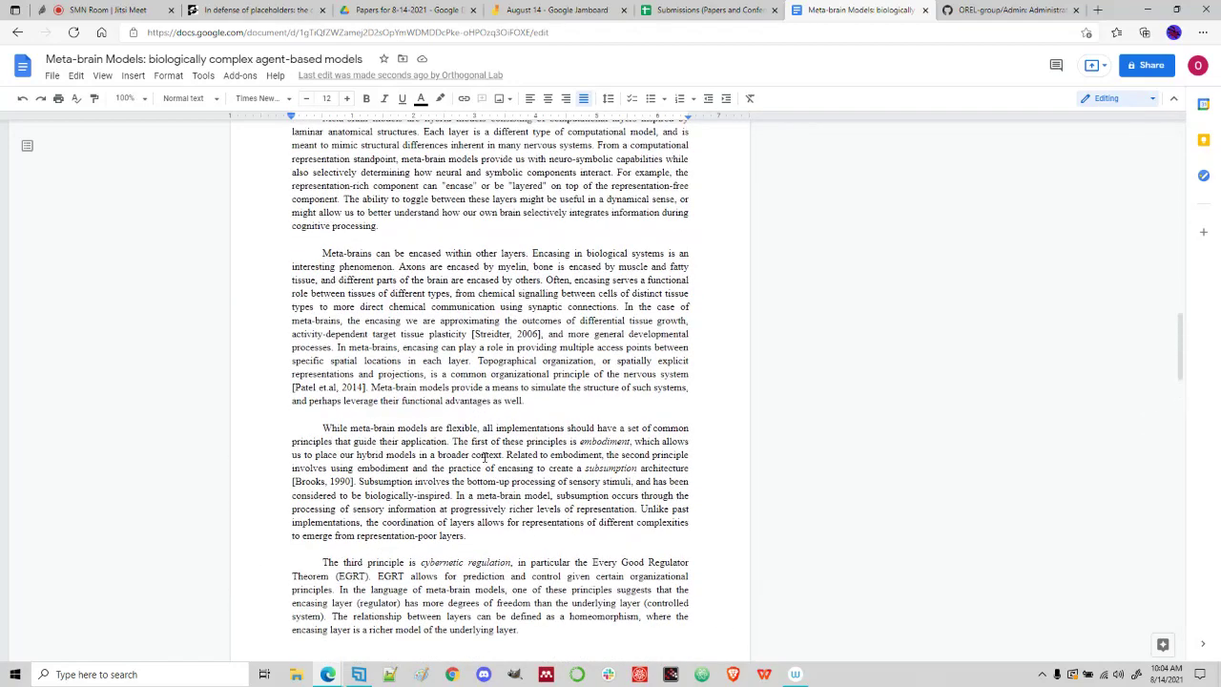
scroll(546, 281, "up", 4)
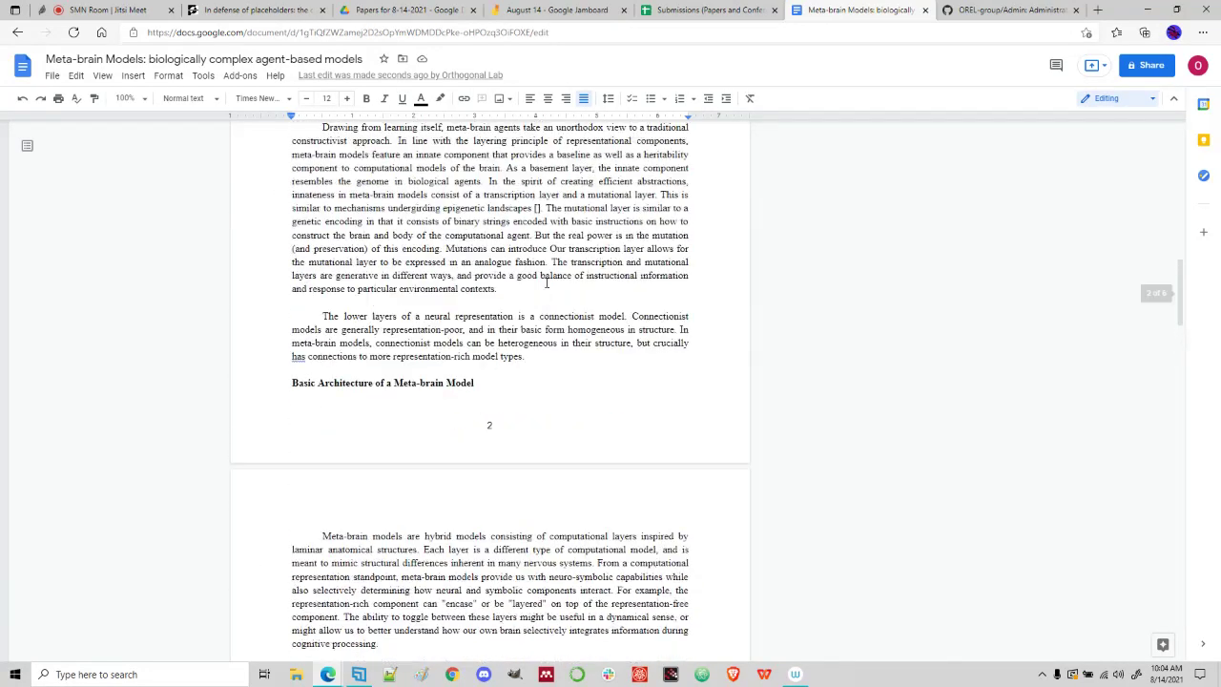
- Switch to the Jitsi meeting, dismiss the noisy-microphone notice, and check the meeting chat before closing it
left_click(109, 10)
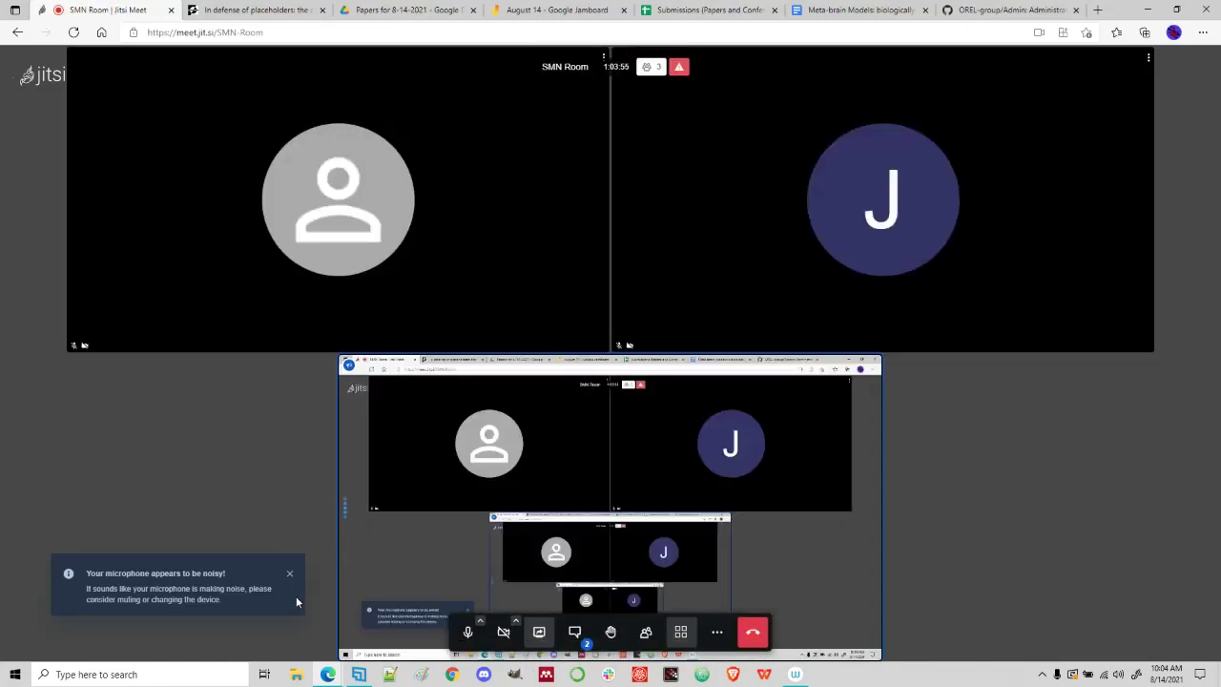
left_click(289, 574)
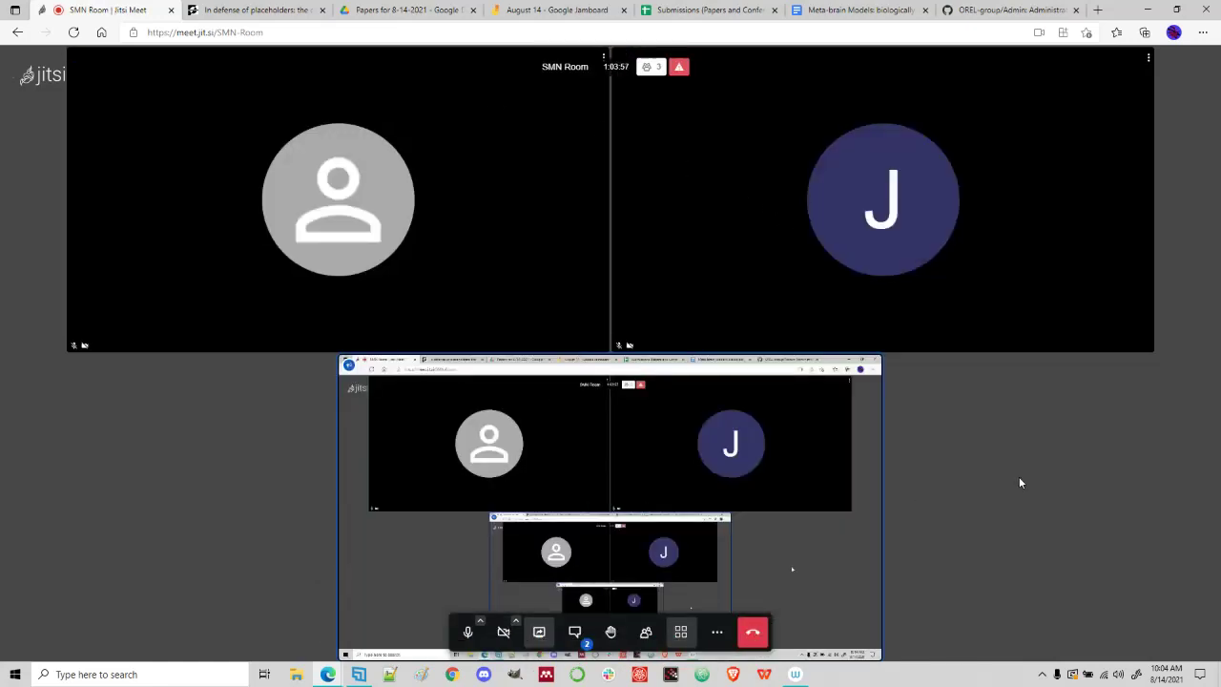
left_click(575, 633)
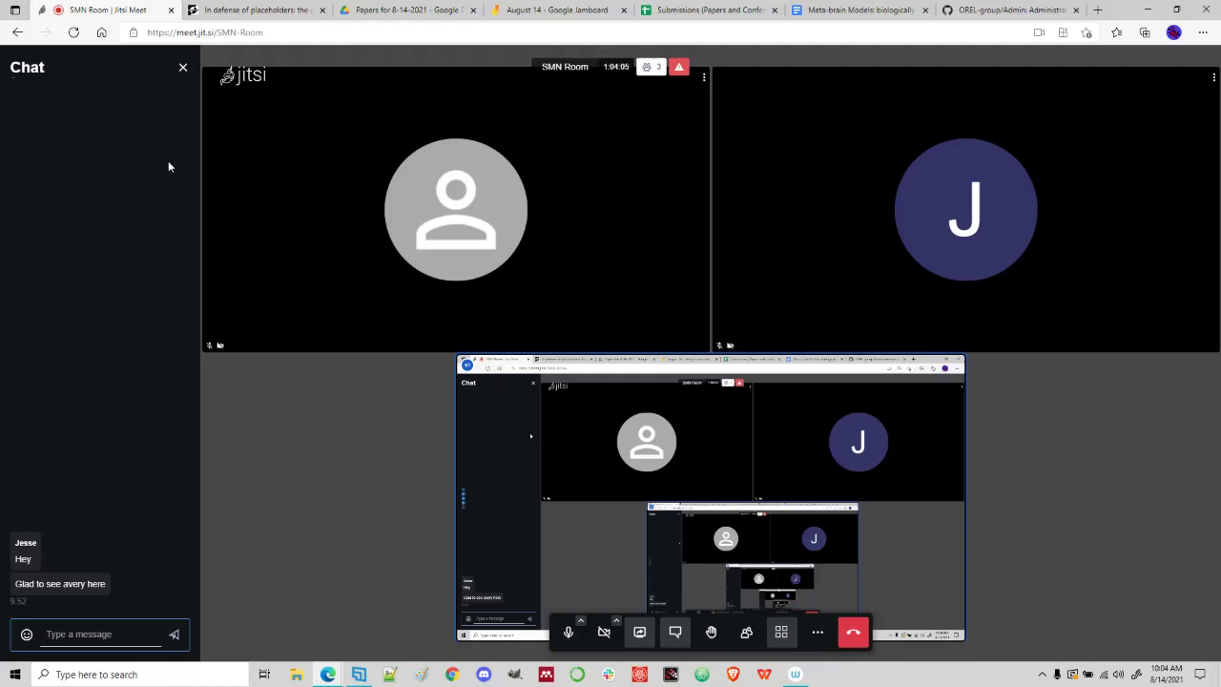
left_click(184, 69)
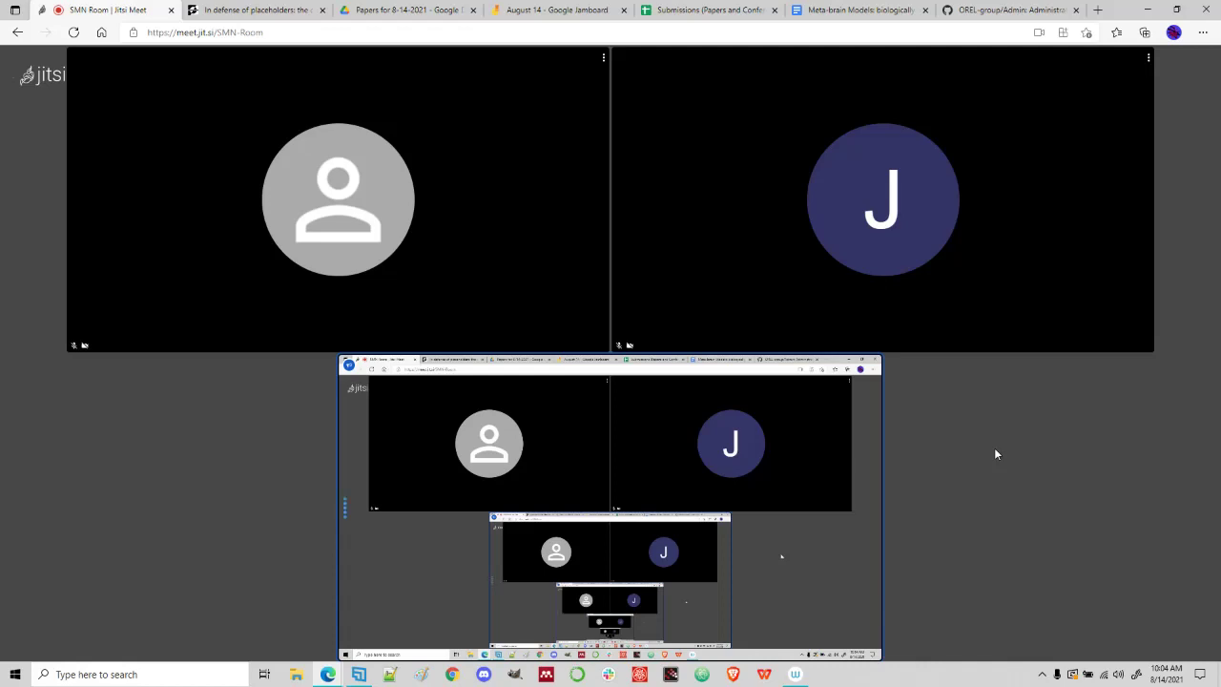
- Switch to the Papers for 8-14-2021 folder in Google Drive and open its Paper for Pragmatics Conference subfolder
left_click(409, 10)
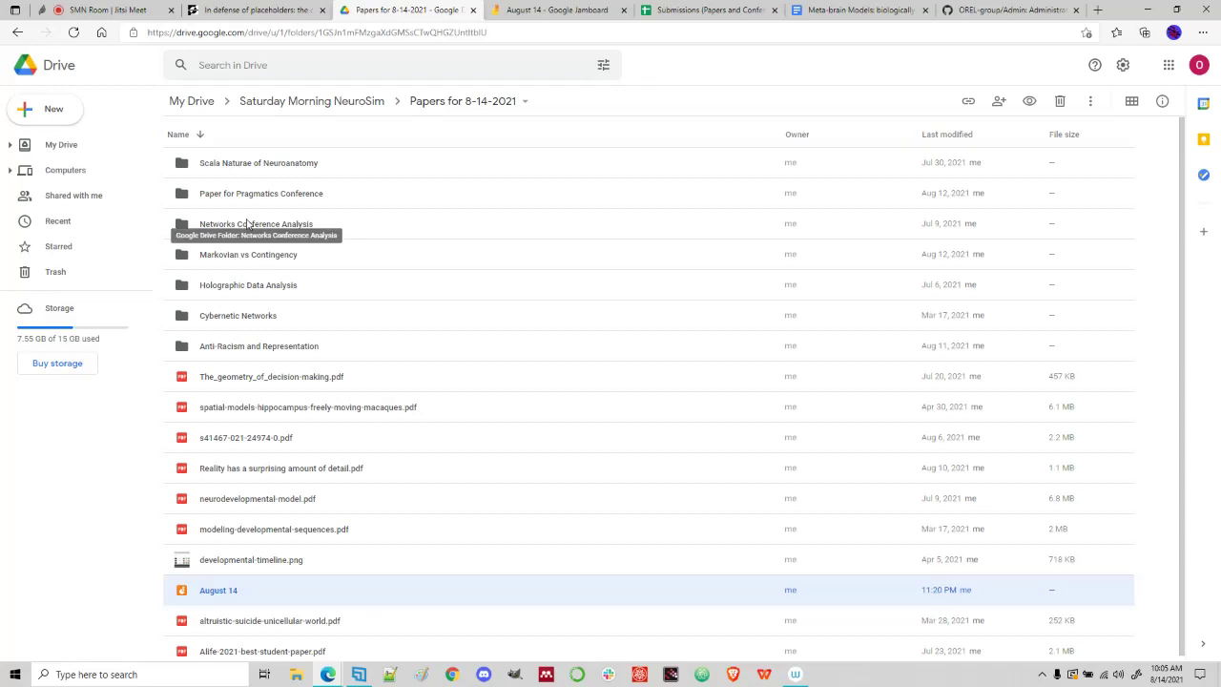
scroll(319, 403, "down", 1)
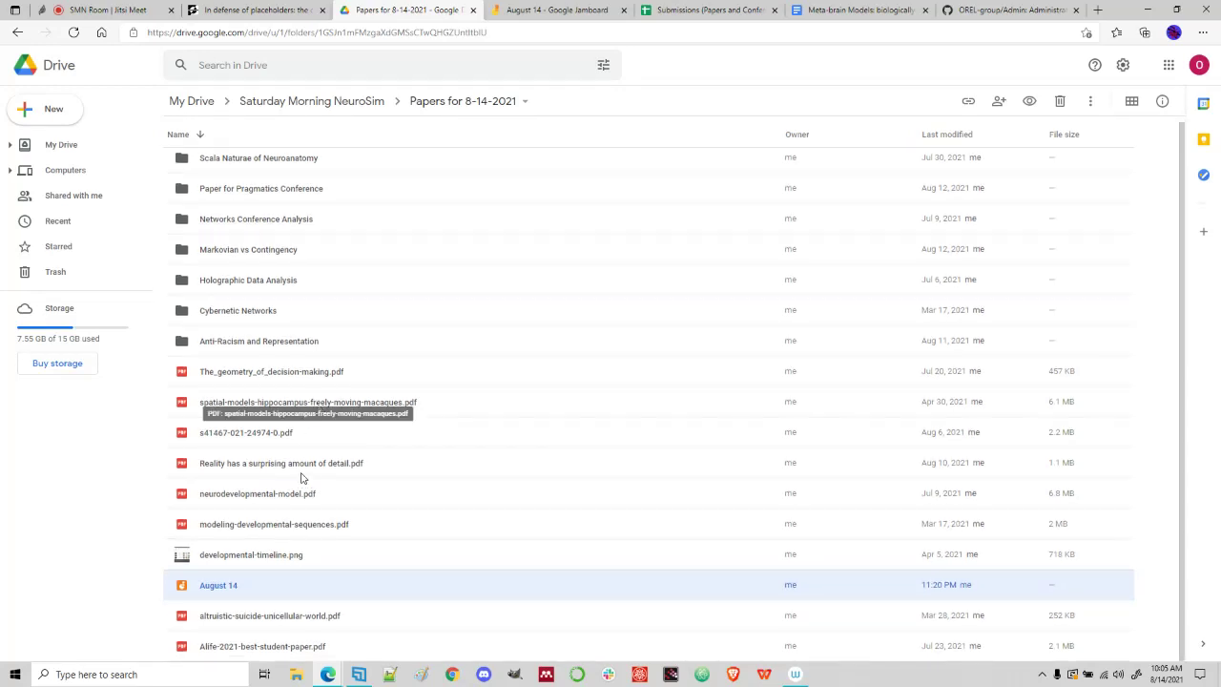
left_click(240, 190)
double_click(240, 190)
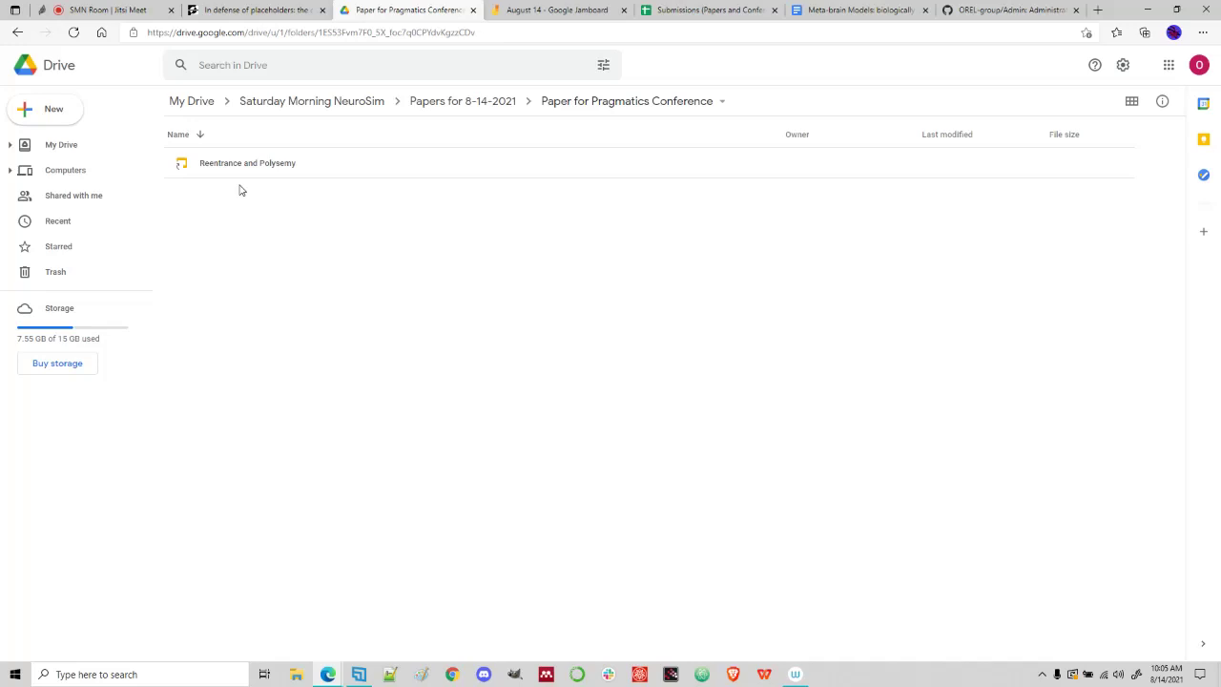
- Open the Reentrance and Polysemy presentation from the Pragmatics Conference folder and show slide 2 with the overlapping cultures diagram
left_click(854, 17)
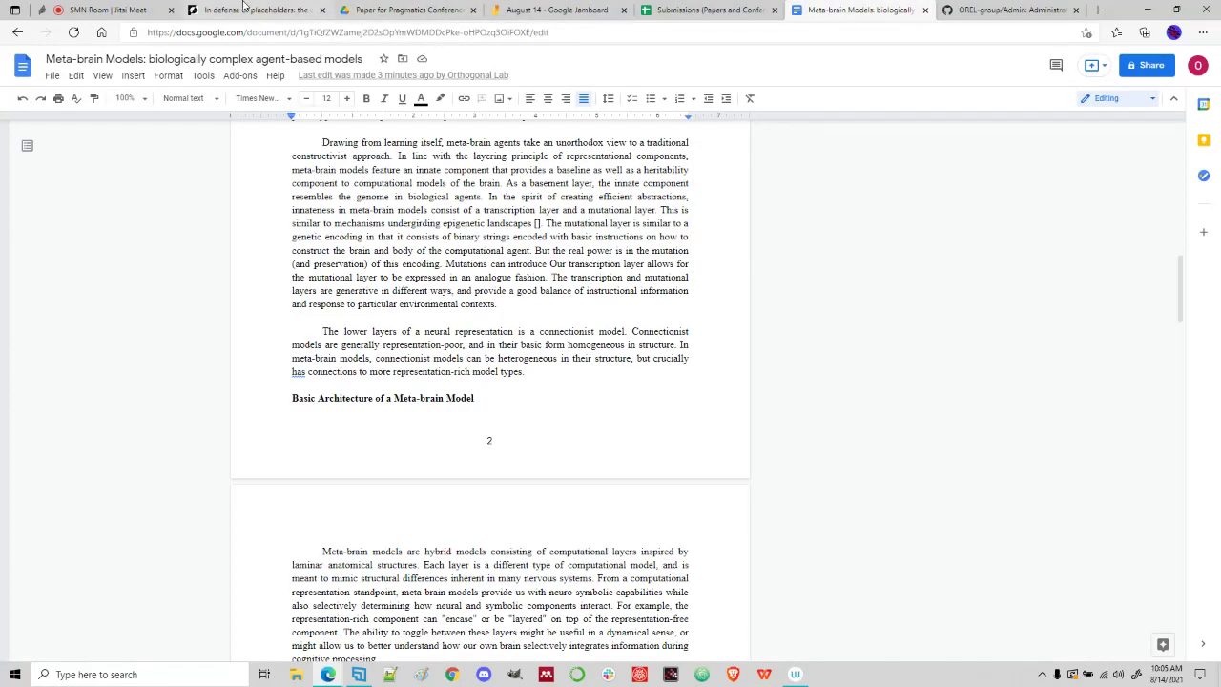
left_click(391, 11)
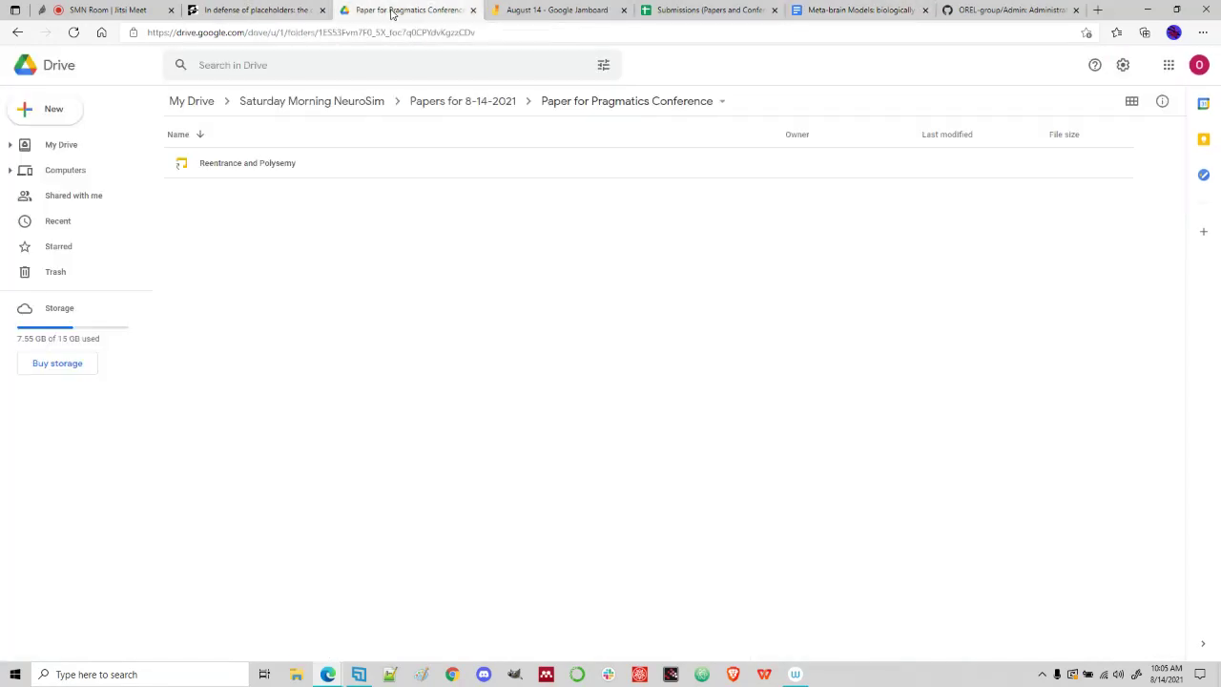
double_click(283, 169)
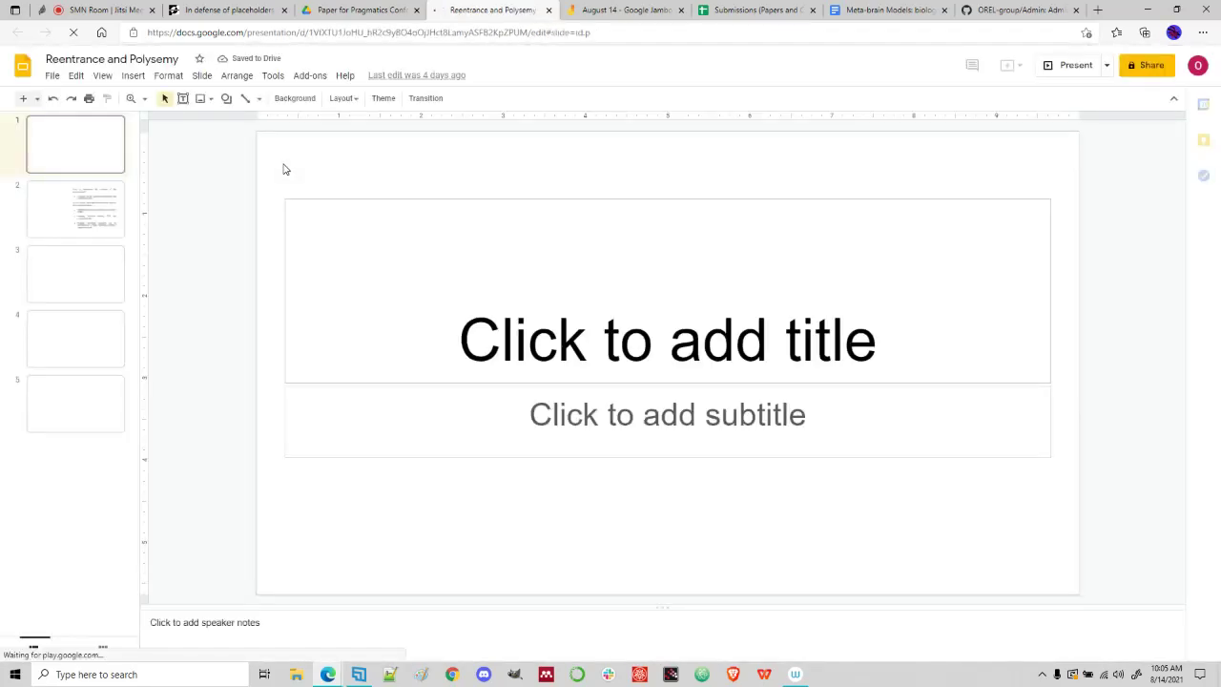
left_click(86, 218)
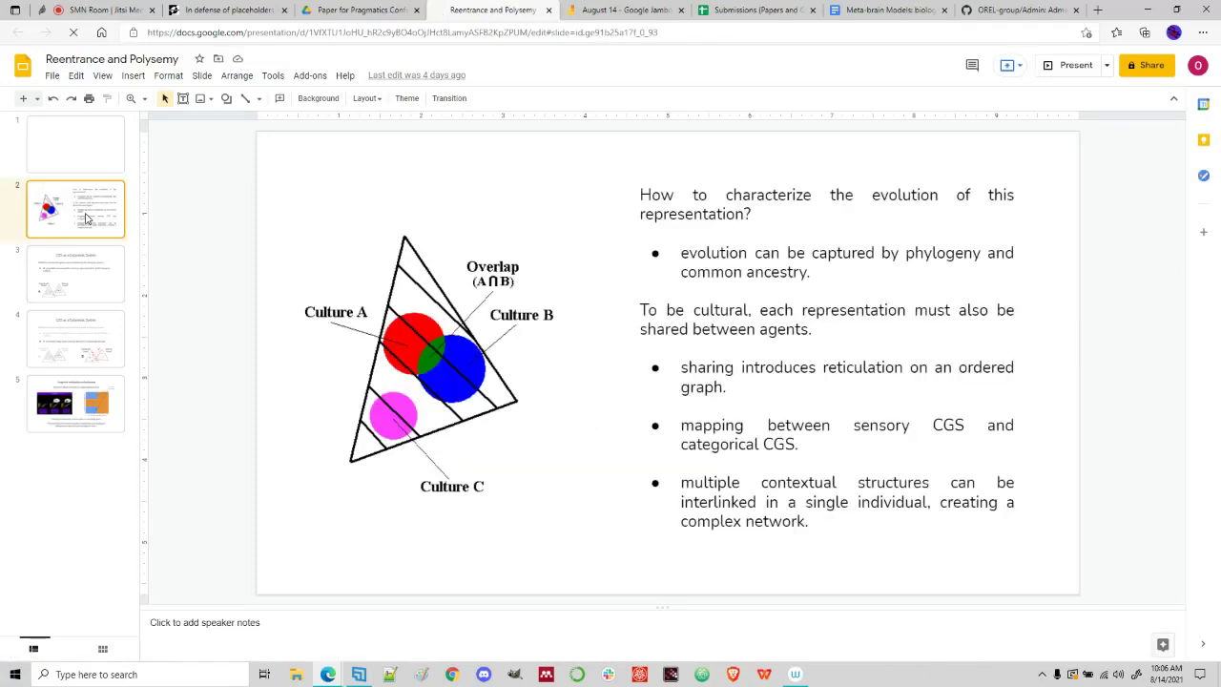